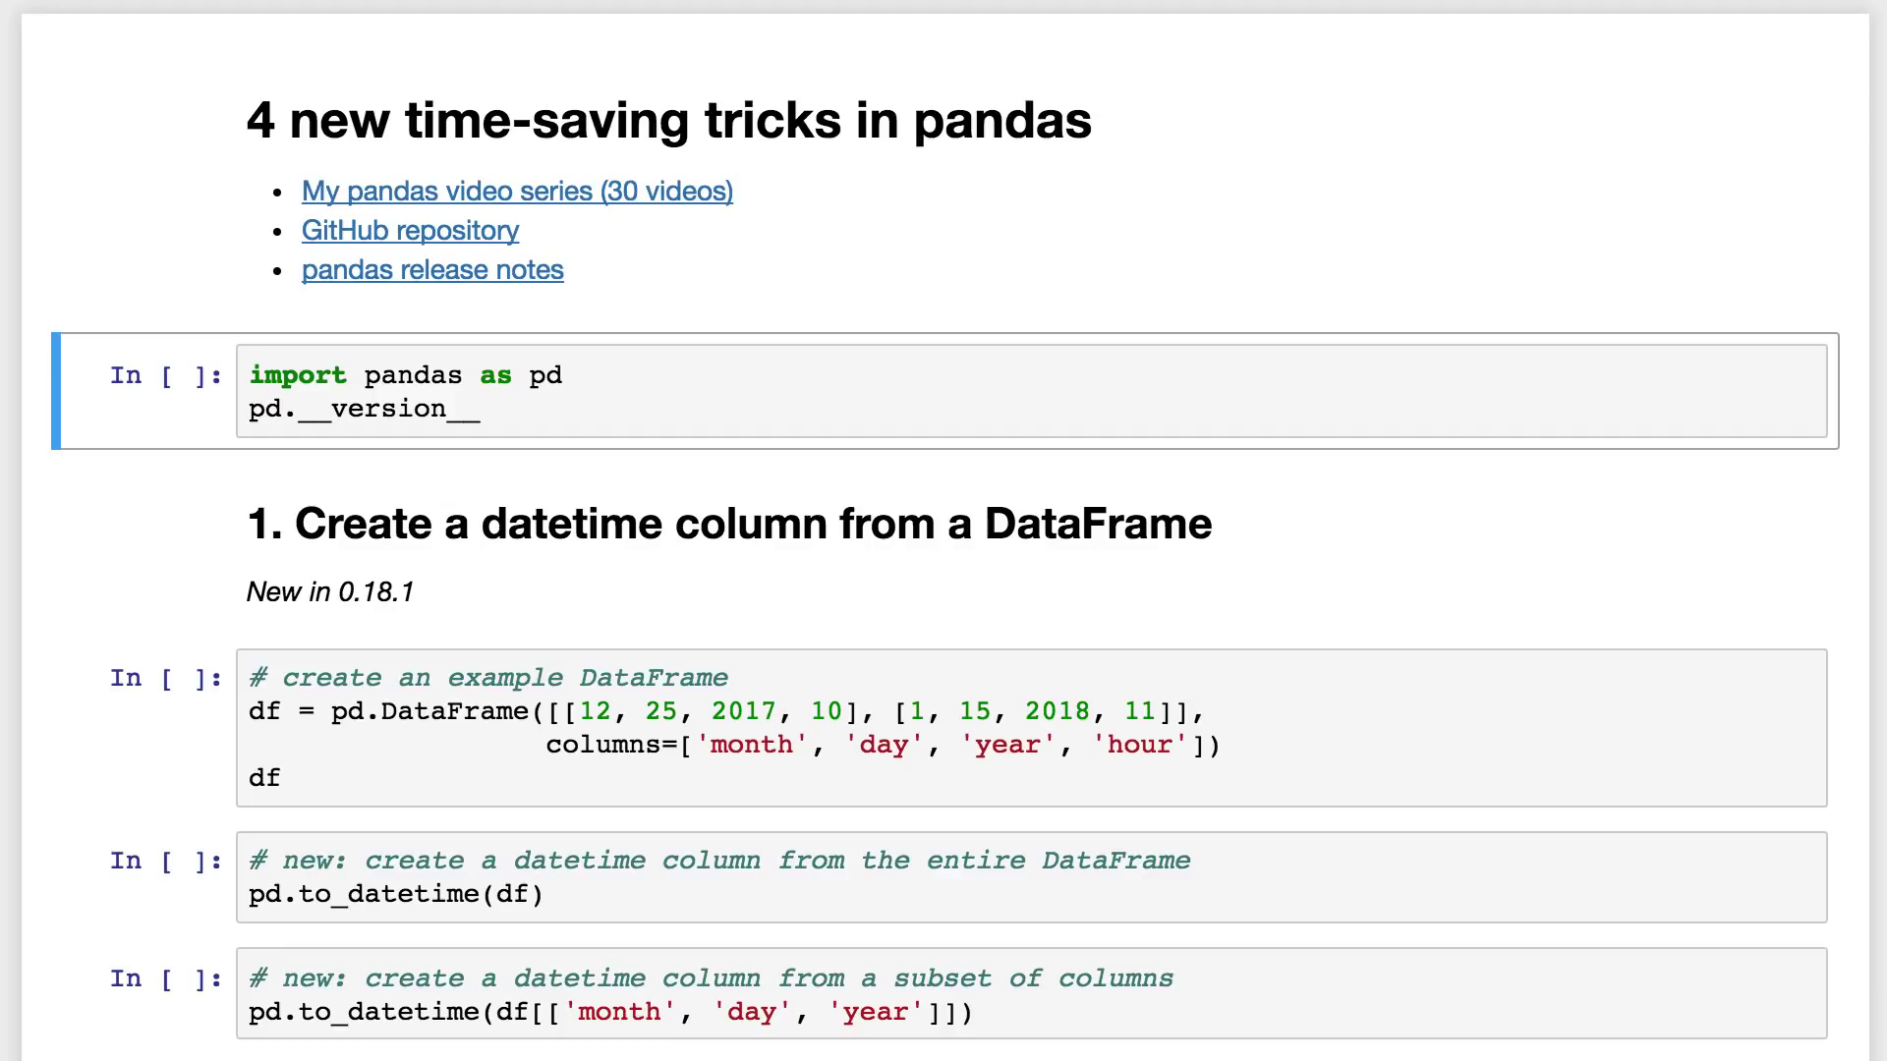
# Step: Run the pandas import cell (version 0.22.0) and the month/day/year/hour example DataFrame cell
pyautogui.hotkey('shift', 'Return')
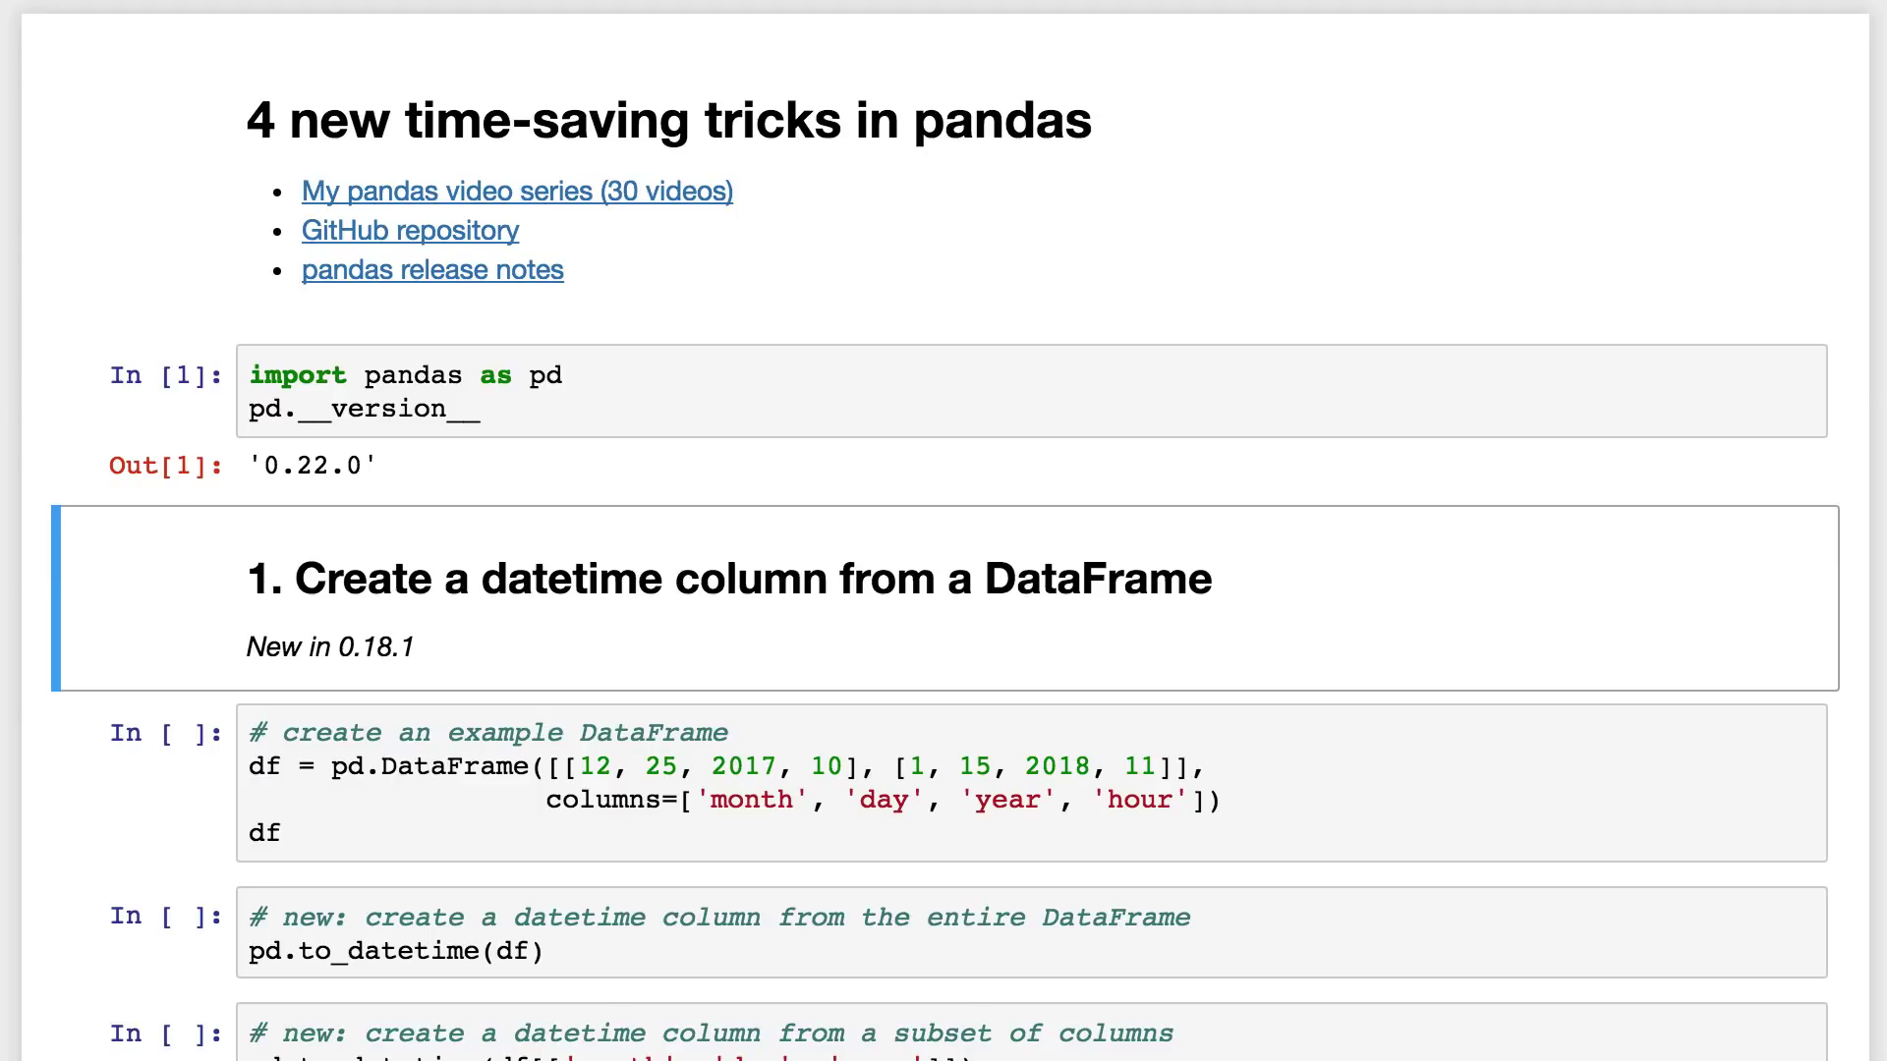
pyautogui.press('Down')
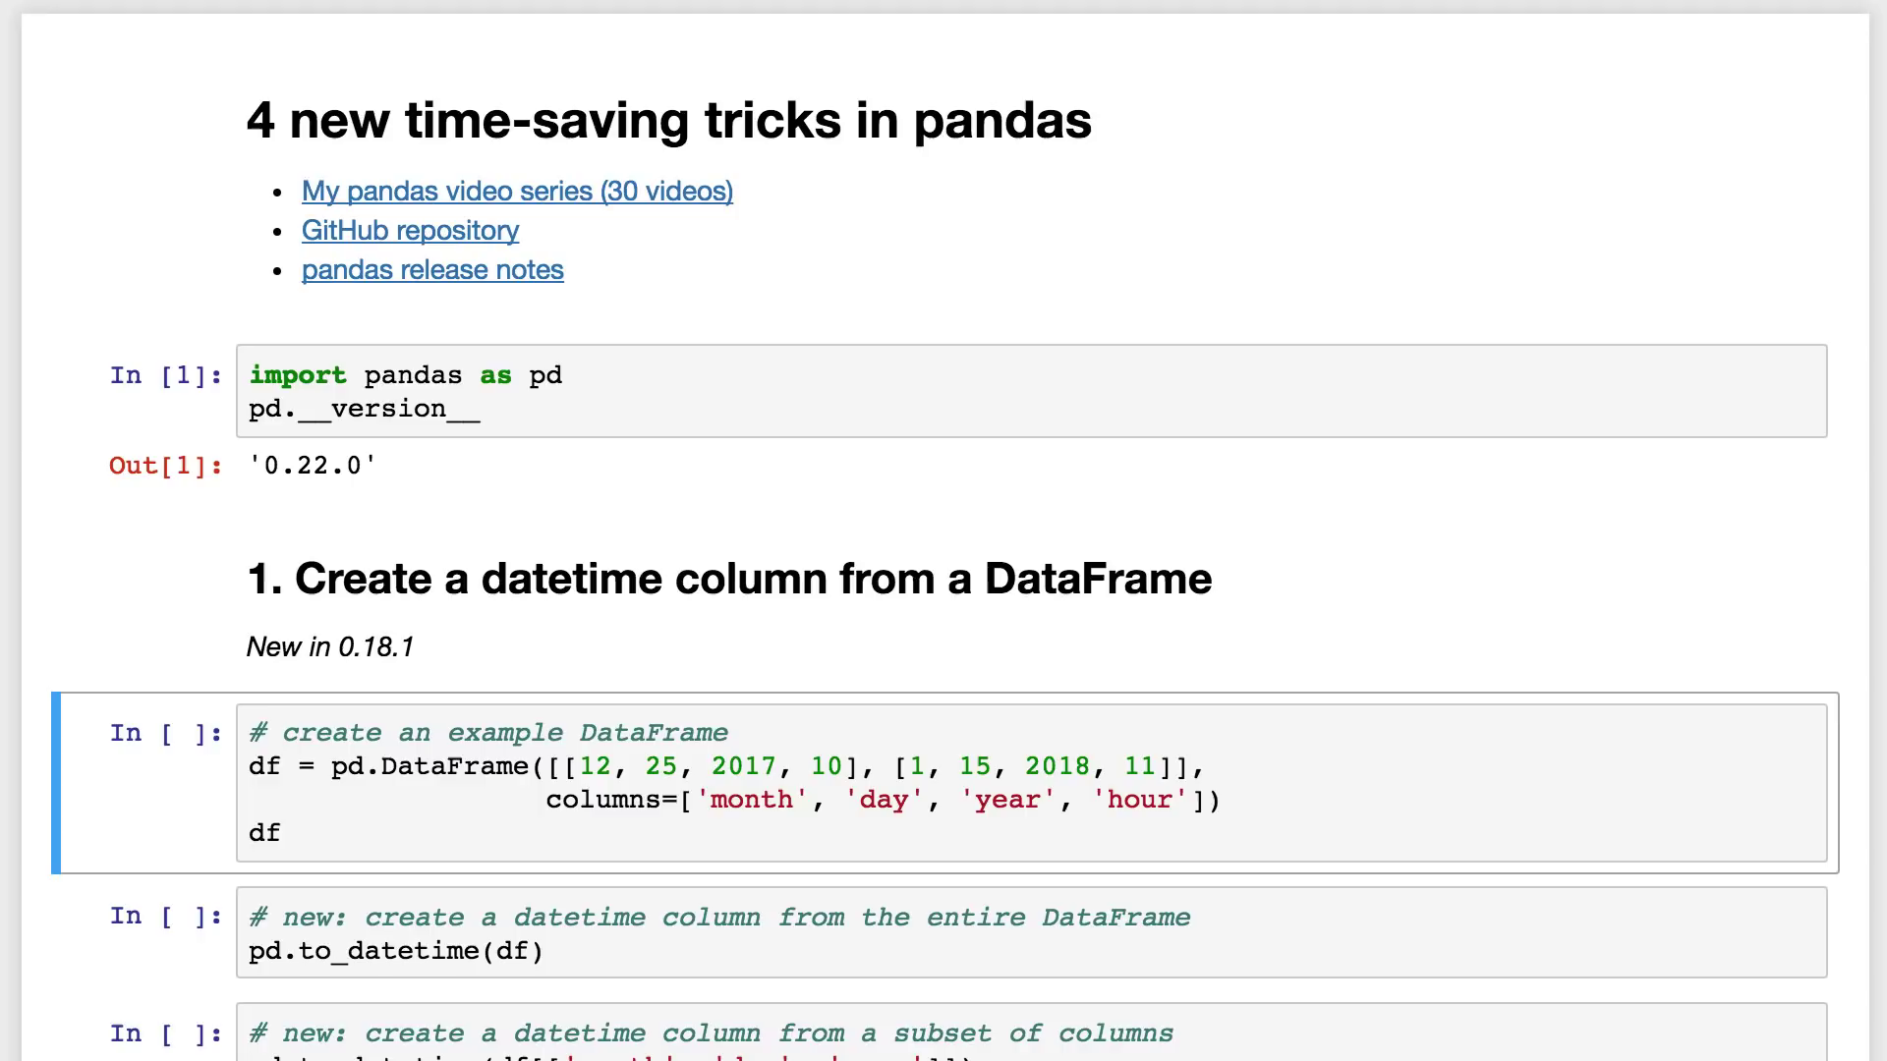
pyautogui.hotkey('ctrl', 'Return')
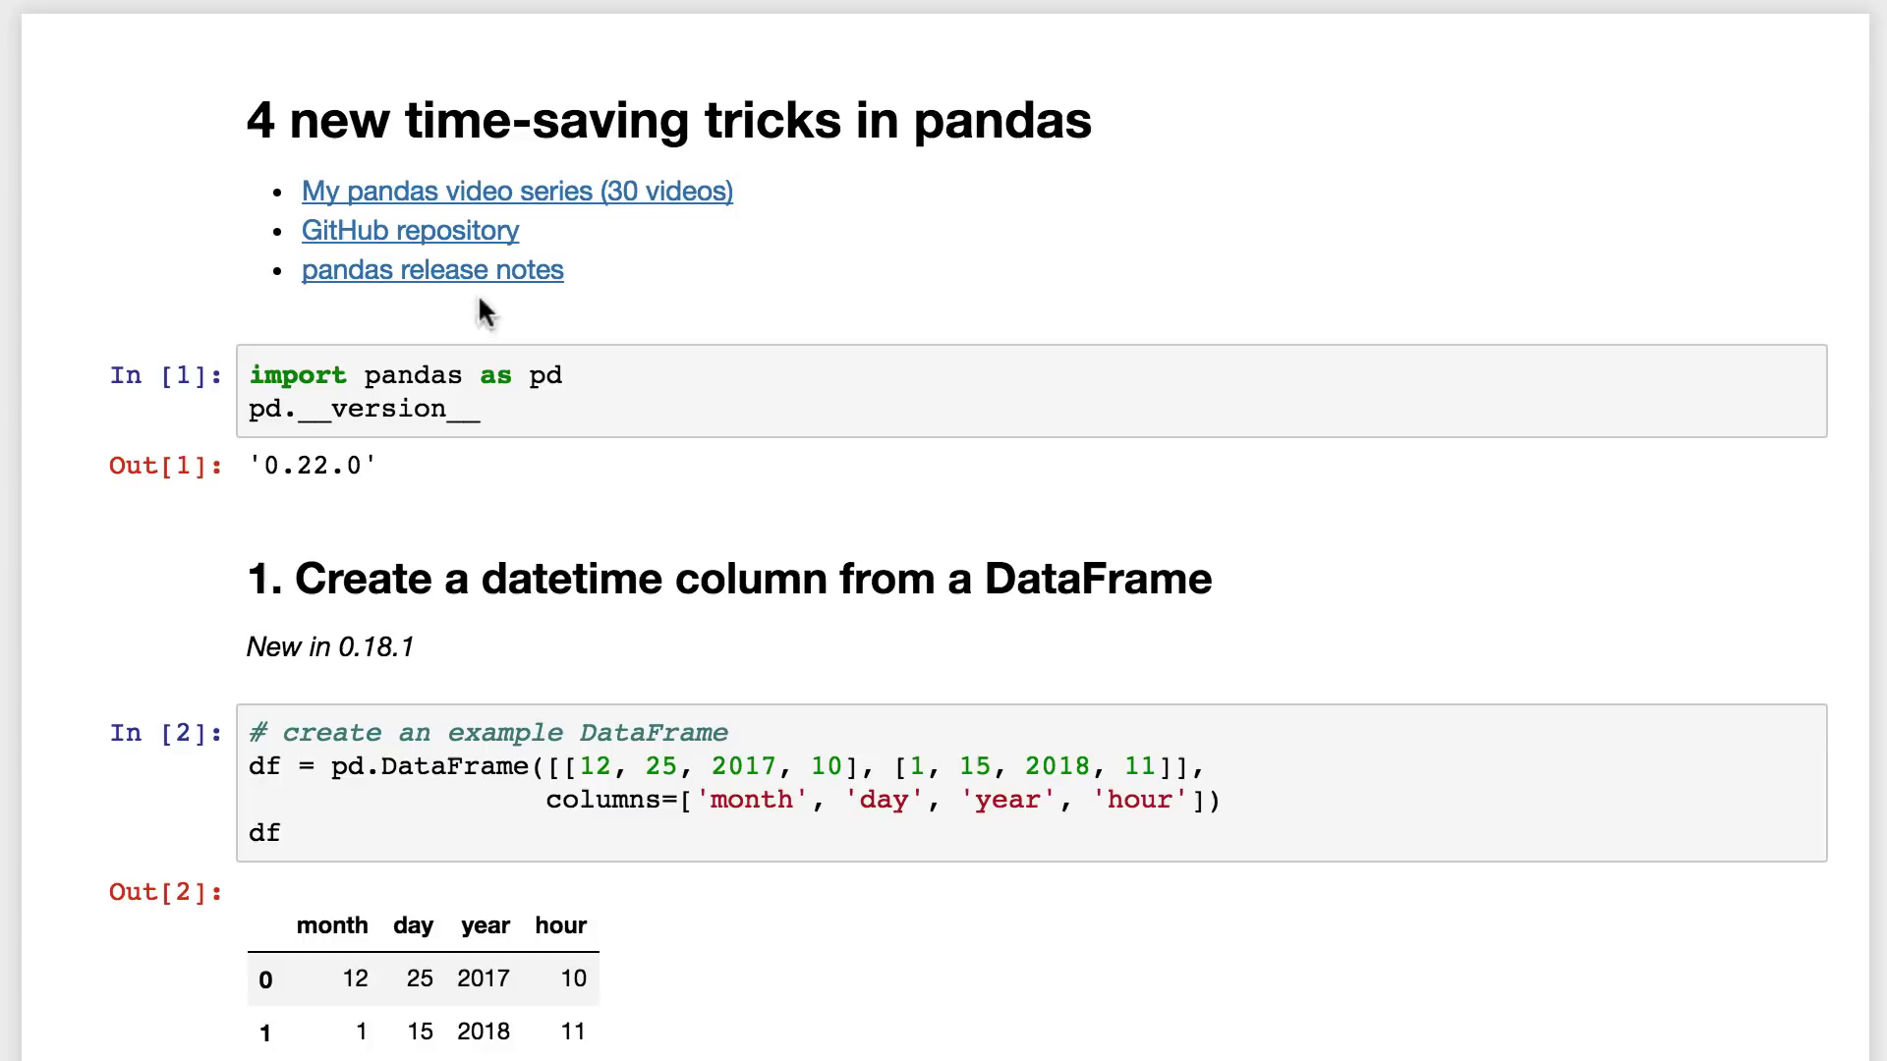
pyautogui.scroll(-3, 200, 619)
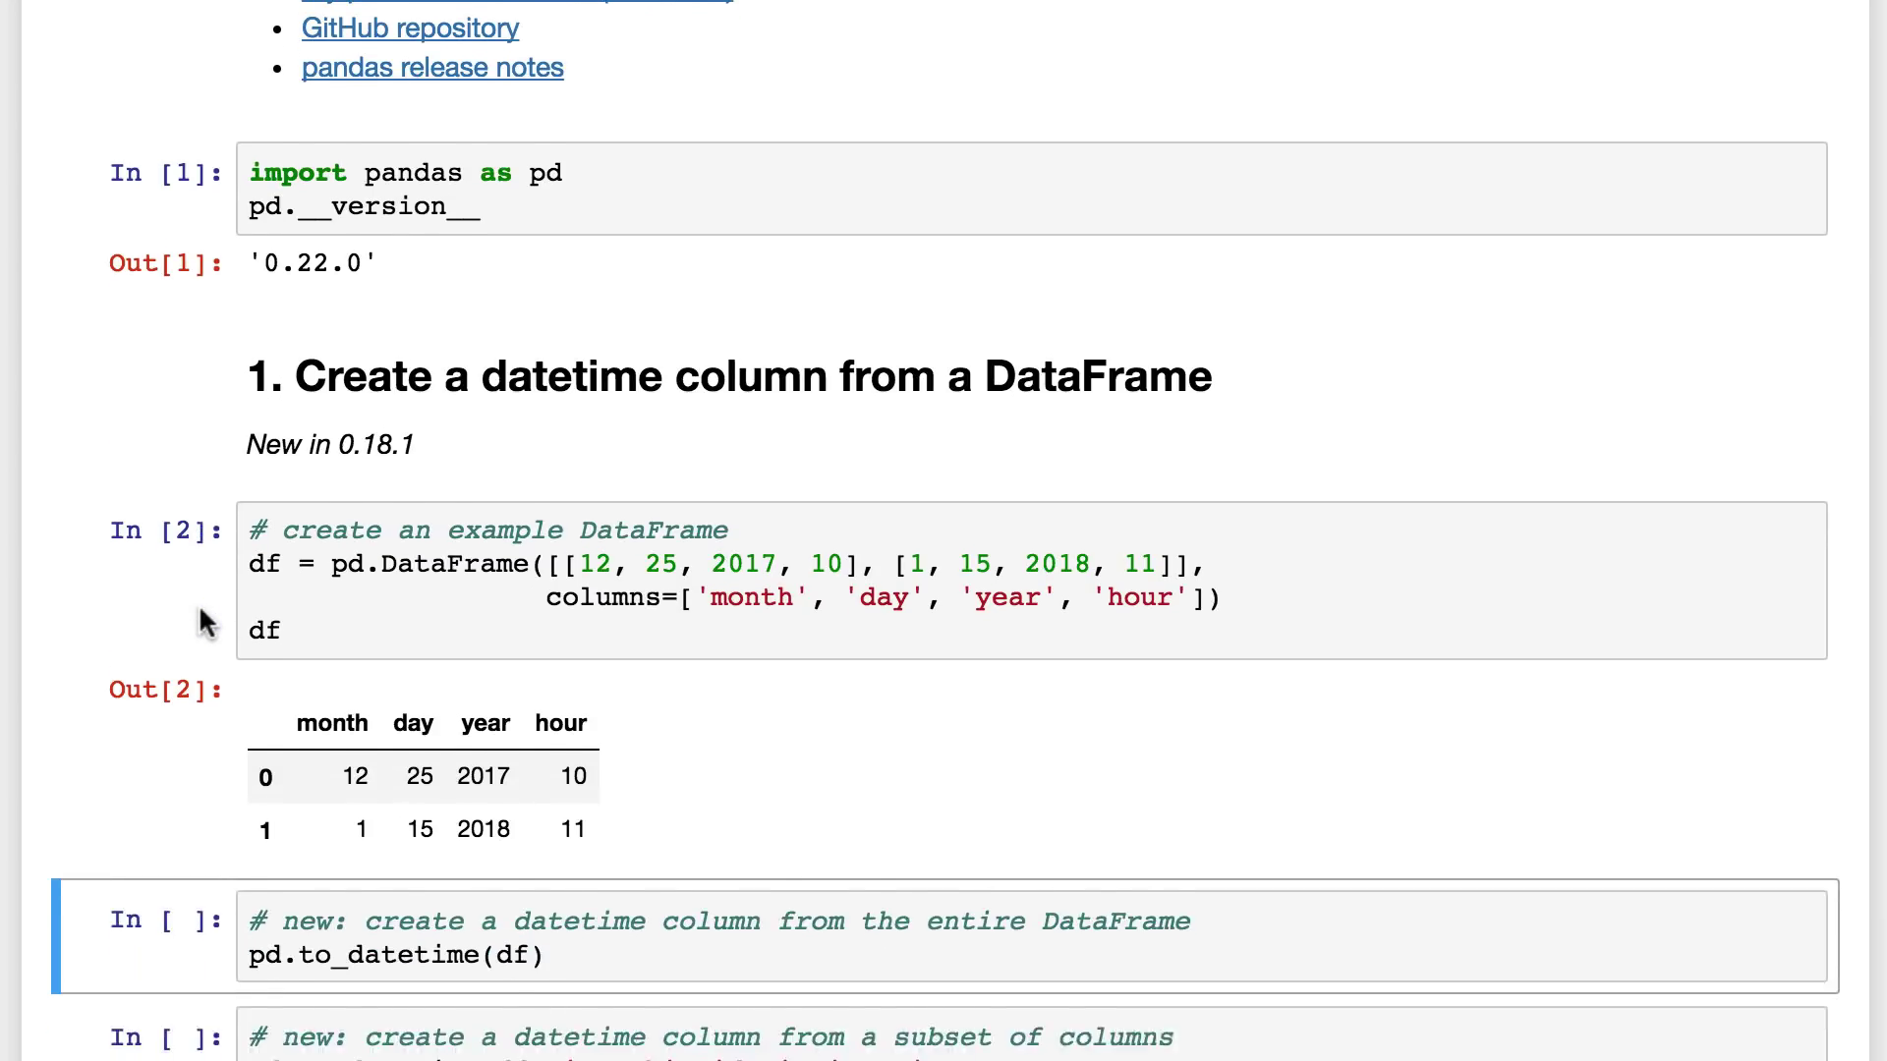
pyautogui.scroll(-2, 202, 620)
pyautogui.scroll(-2, 203, 621)
pyautogui.scroll(-2, 201, 619)
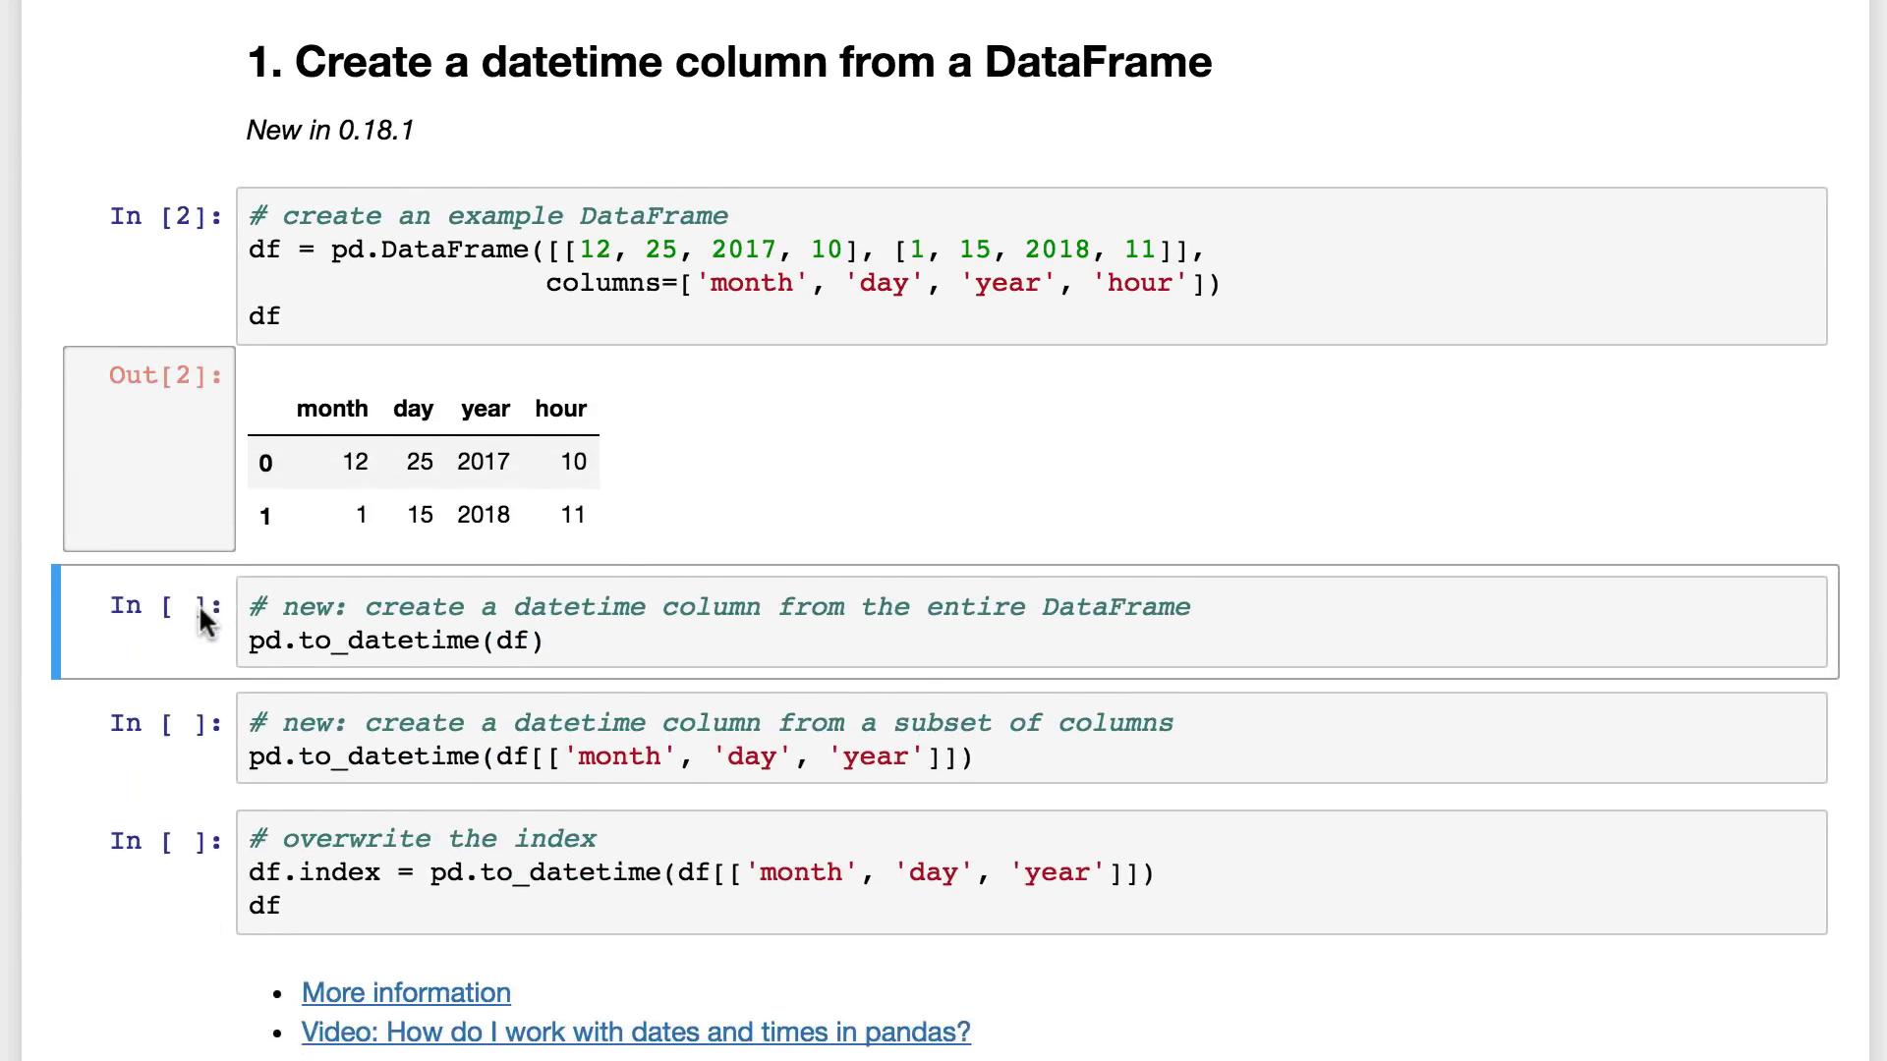
pyautogui.scroll(-1, 201, 619)
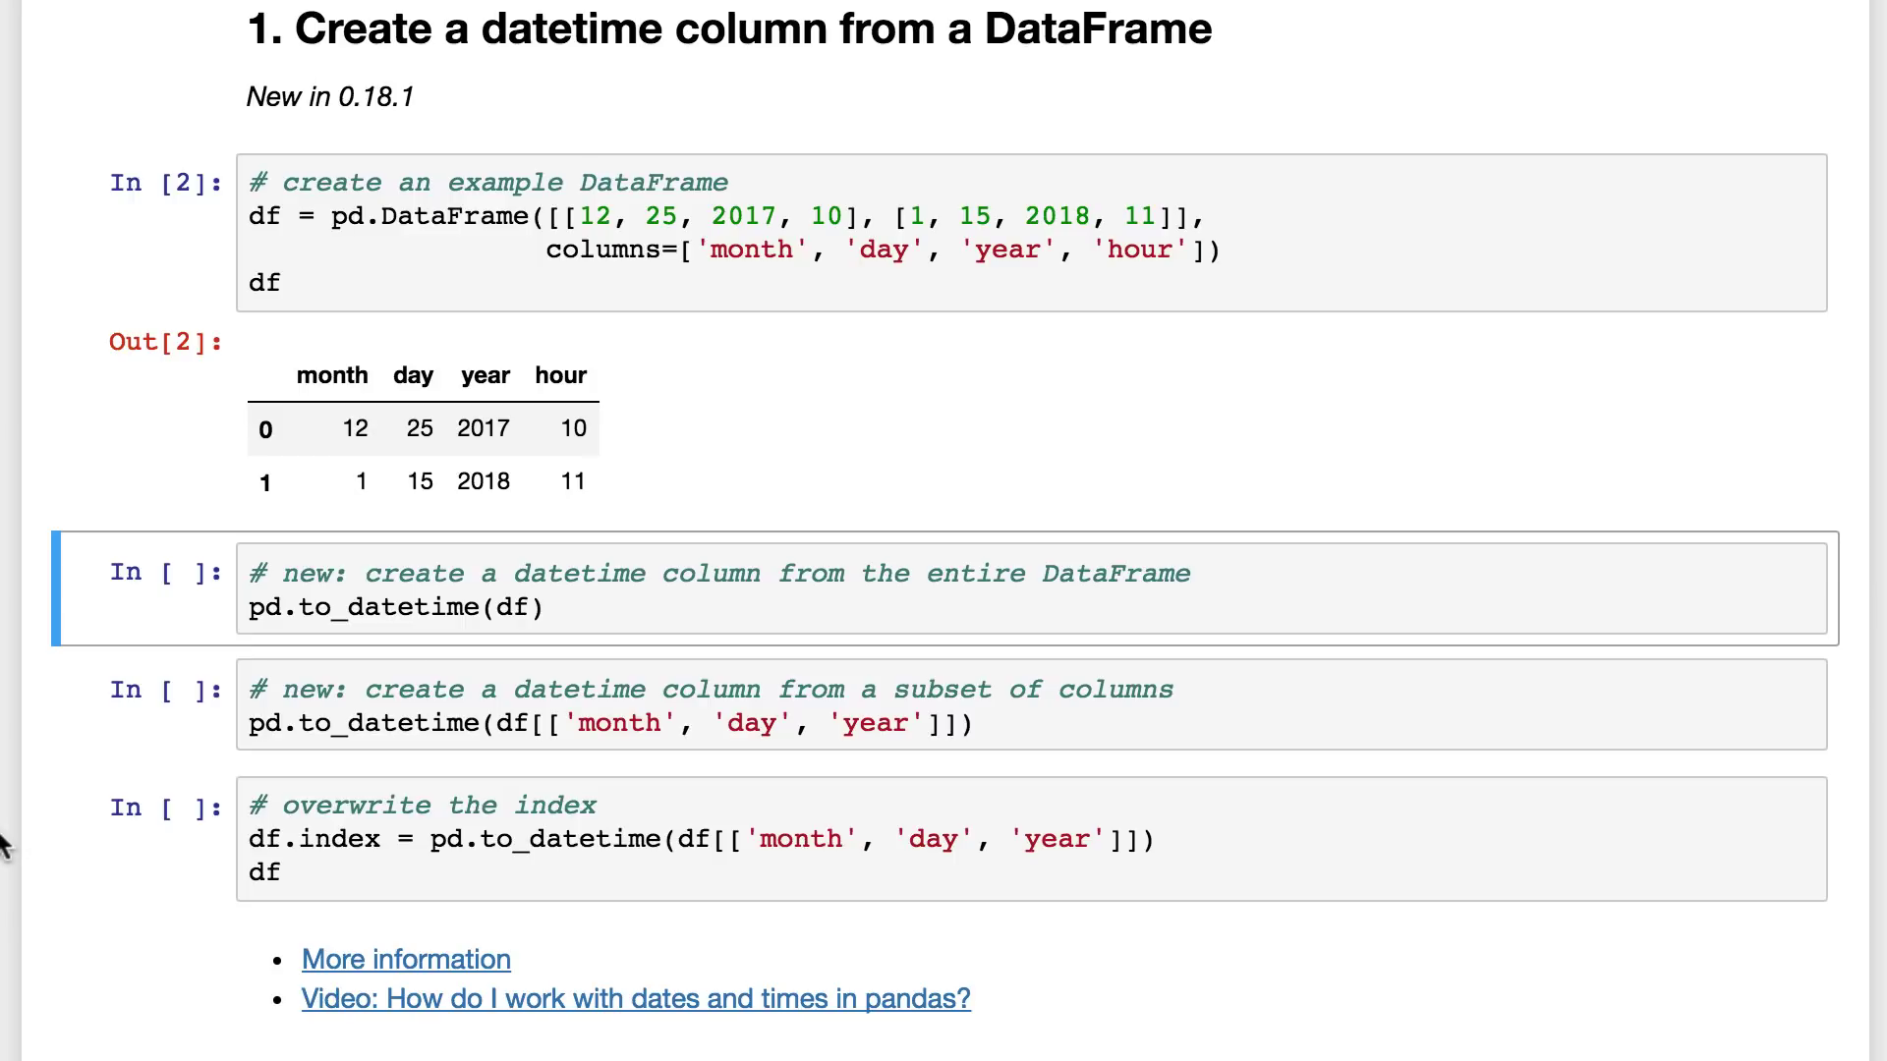
# Step: Apply pd.to_datetime to the whole DataFrame, then to only its month, day and year columns
pyautogui.hotkey('shift', 'Return')
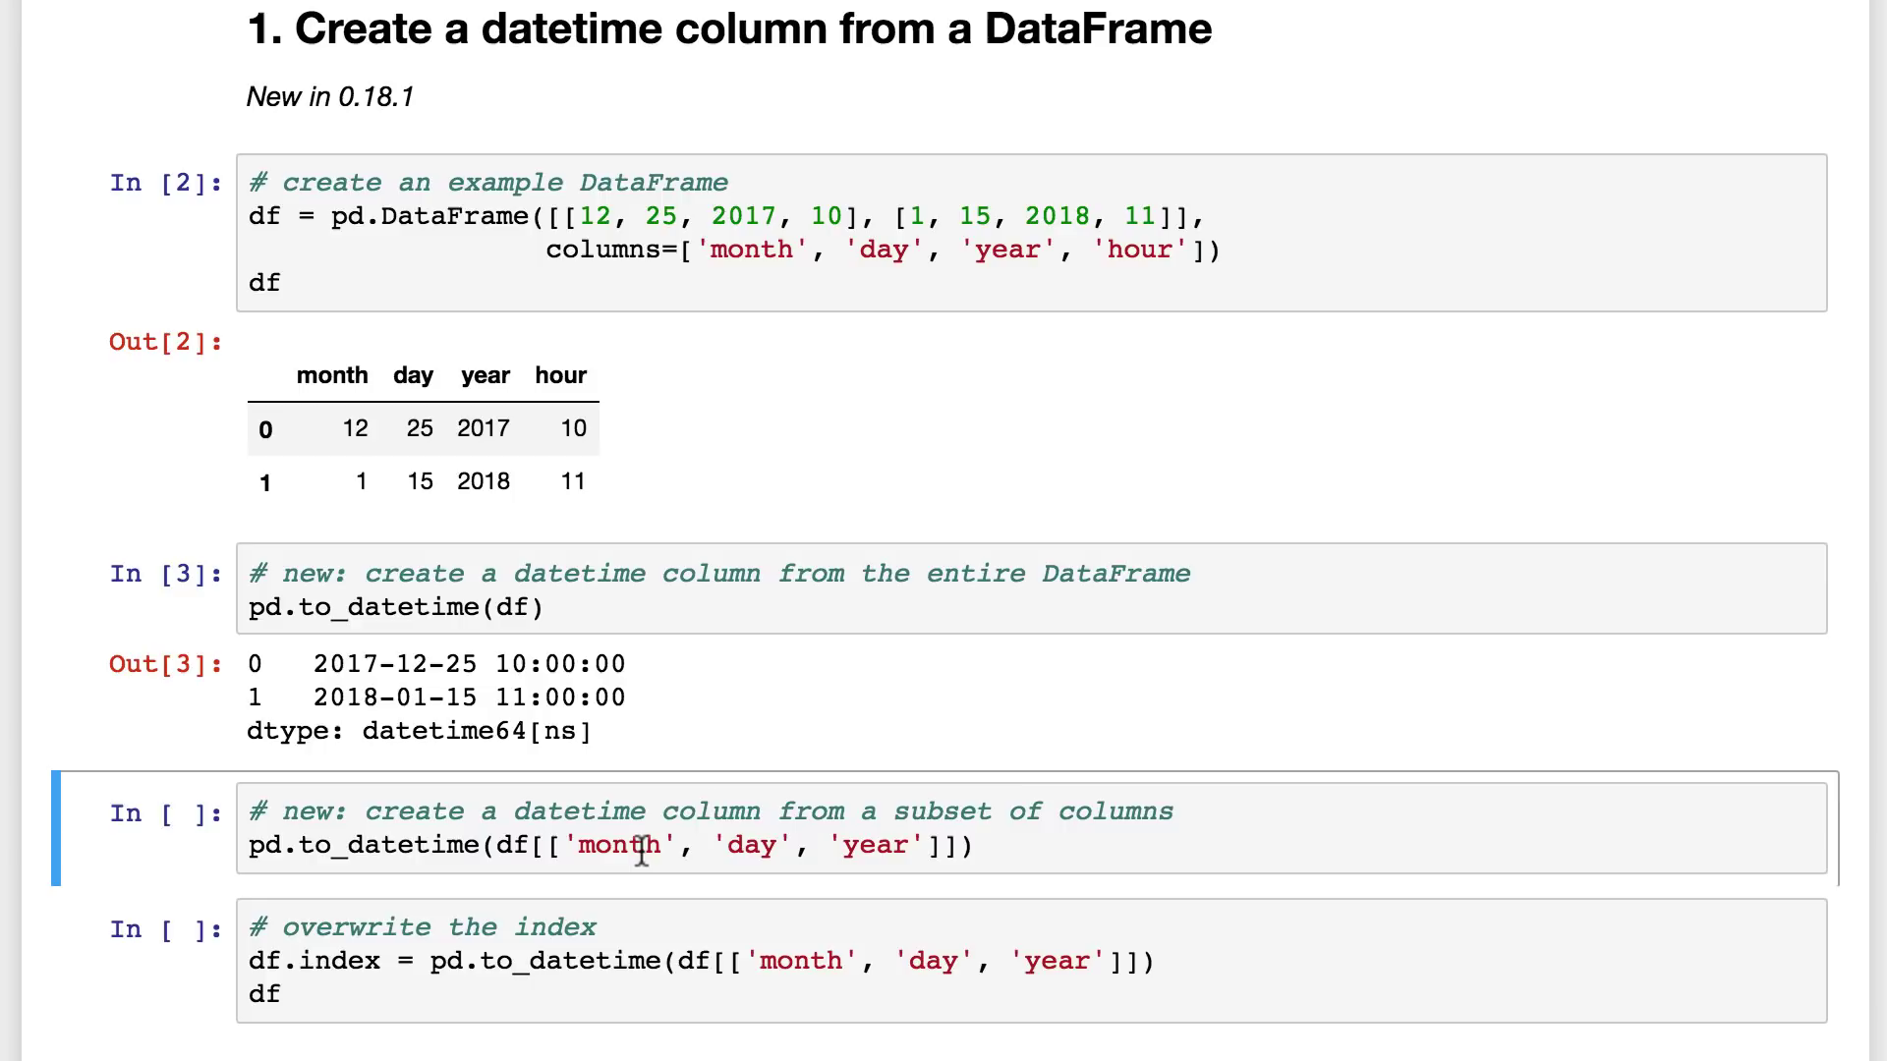
pyautogui.hotkey('shift', 'Return')
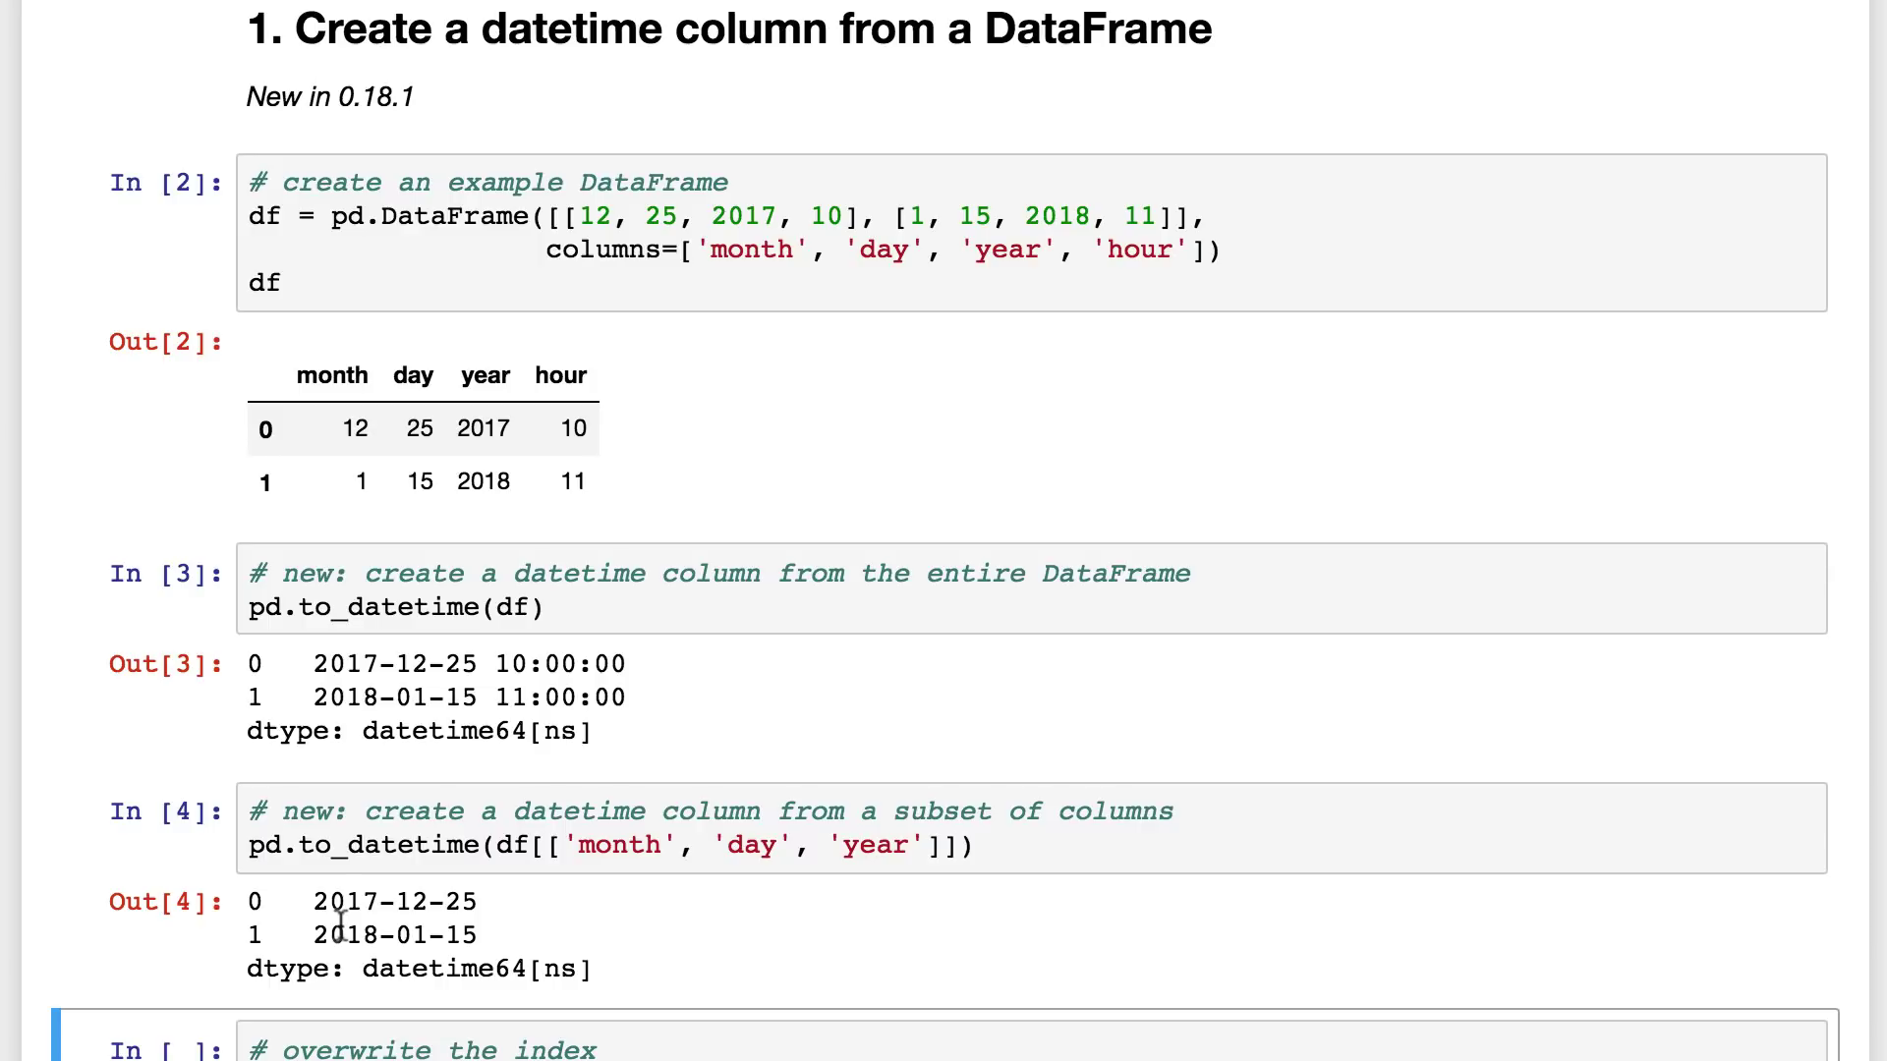
pyautogui.scroll(-2, 339, 925)
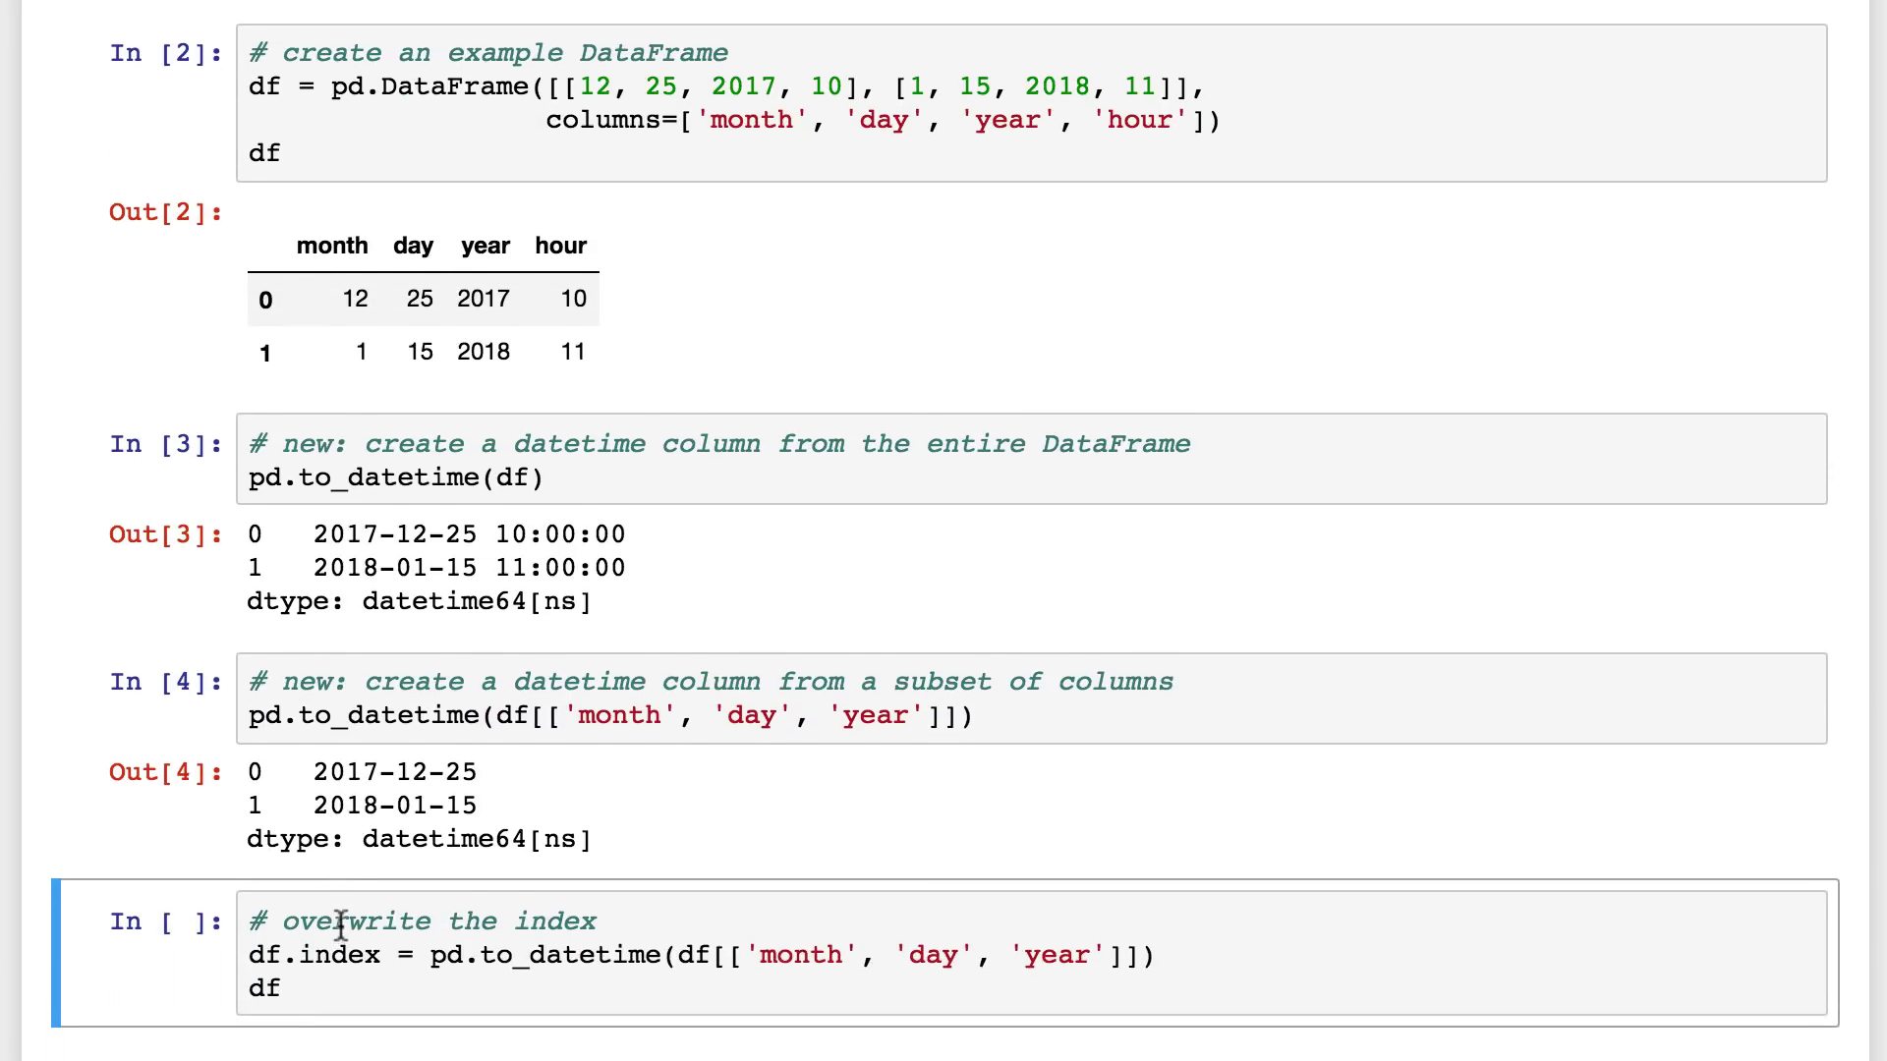
pyautogui.scroll(-1, 339, 925)
pyautogui.scroll(-1, 338, 920)
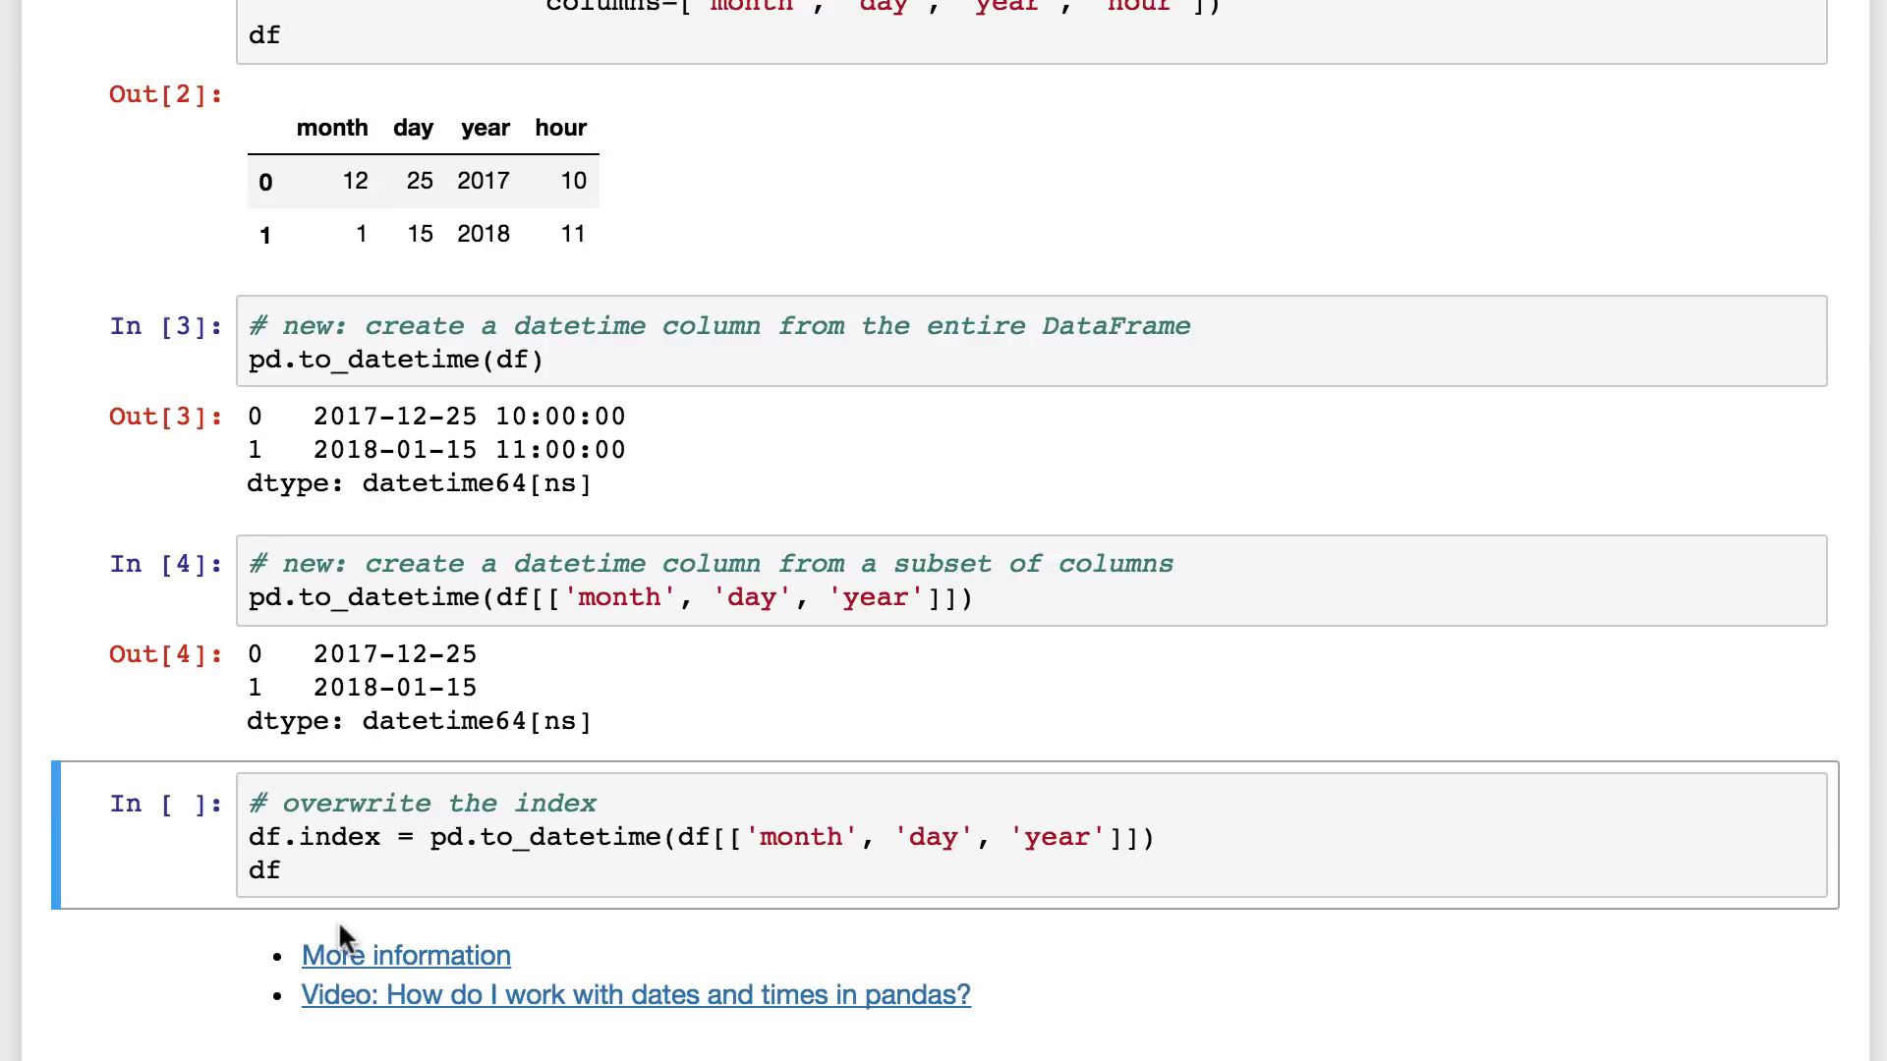
pyautogui.scroll(-1, 495, 870)
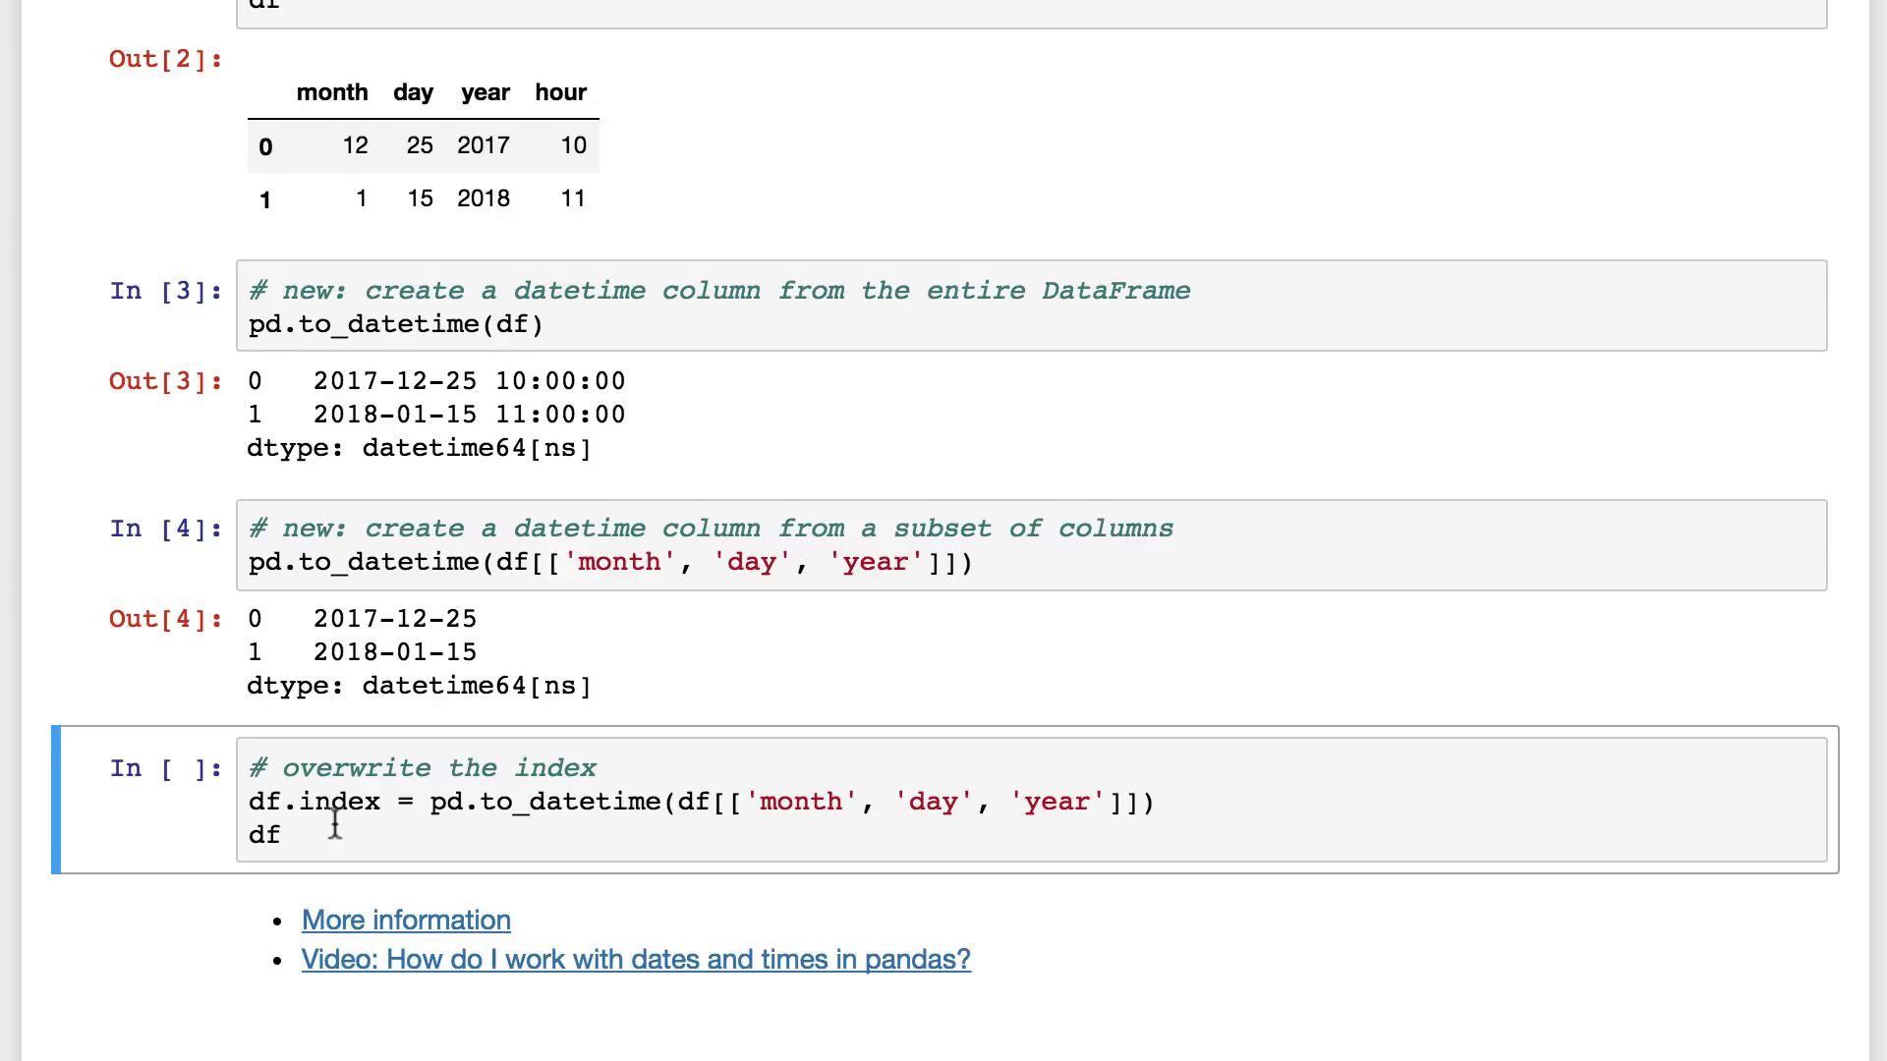
# Step: Replace the DataFrame index with the dates 2017-12-25 and 2018-01-15
pyautogui.hotkey('shift', 'Return')
pyautogui.scroll(-2, 354, 821)
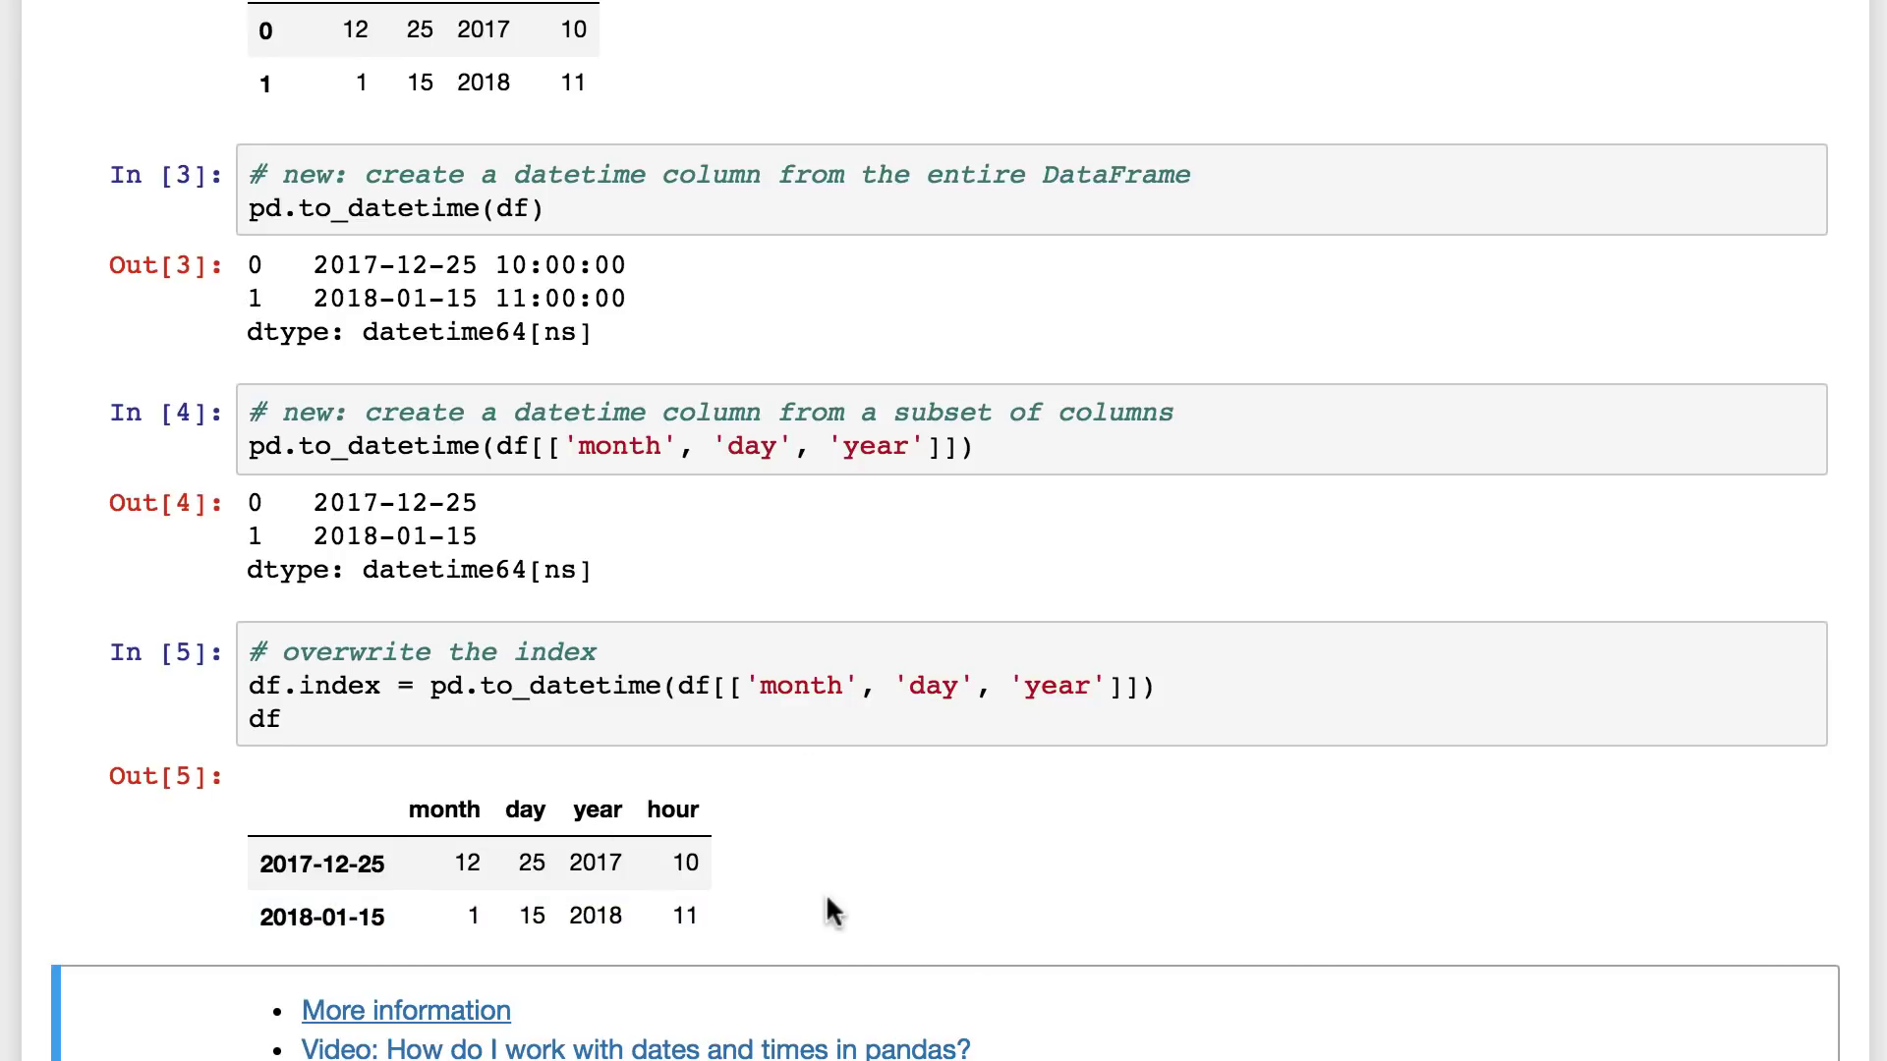
pyautogui.scroll(-1, 1063, 948)
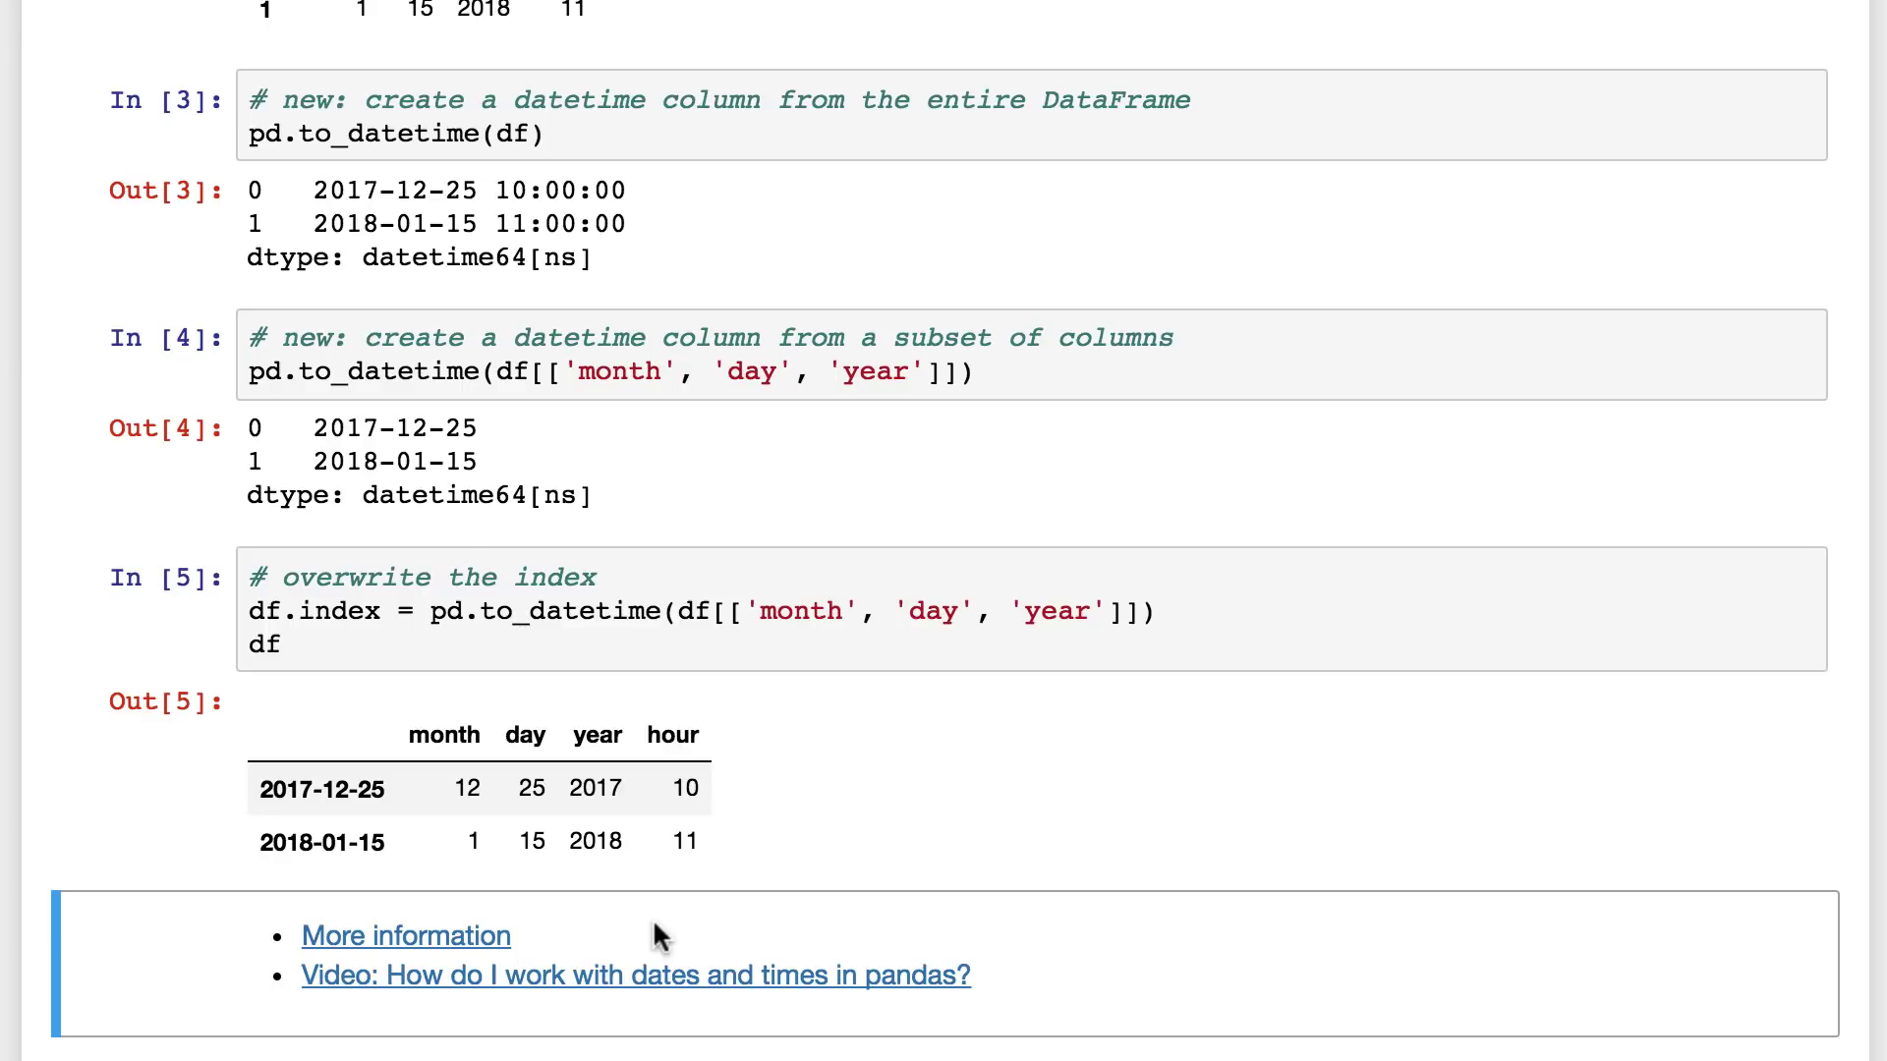
pyautogui.scroll(-3, 653, 937)
pyautogui.scroll(-2, 653, 937)
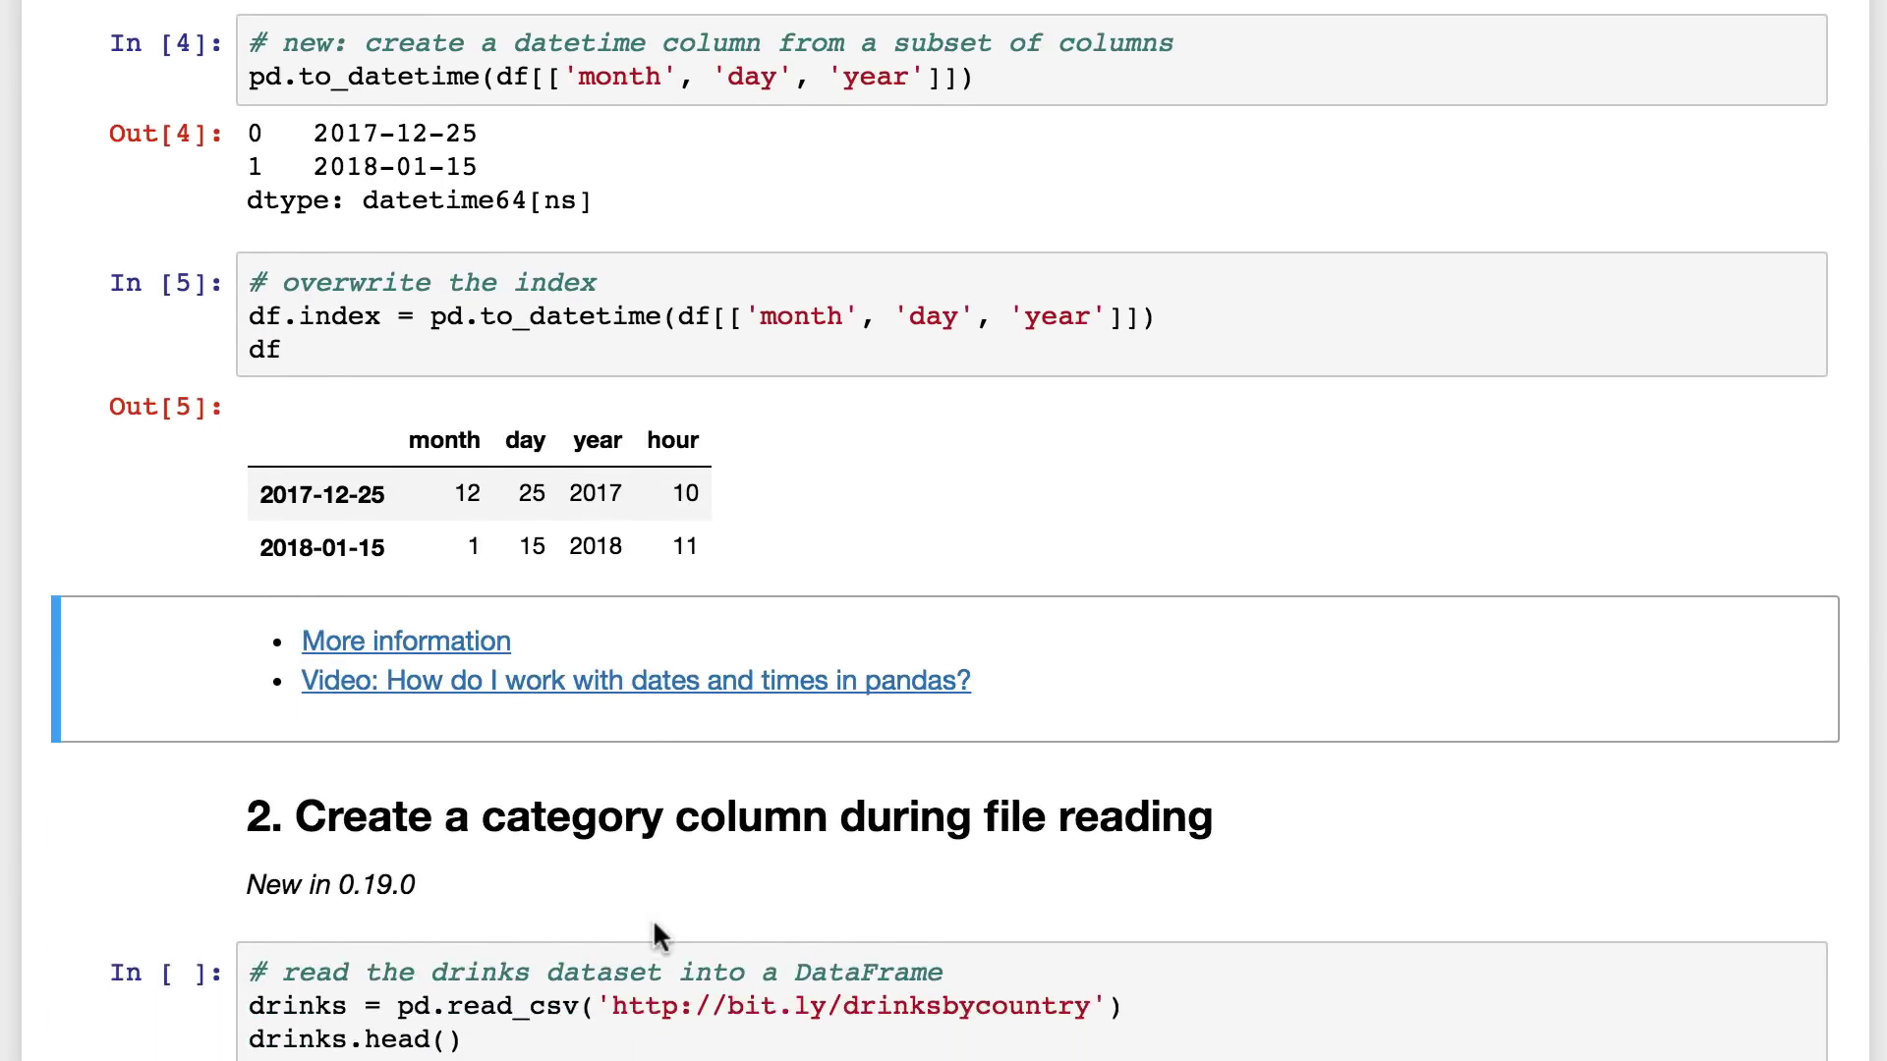
pyautogui.scroll(-1, 653, 925)
pyautogui.scroll(-1, 652, 925)
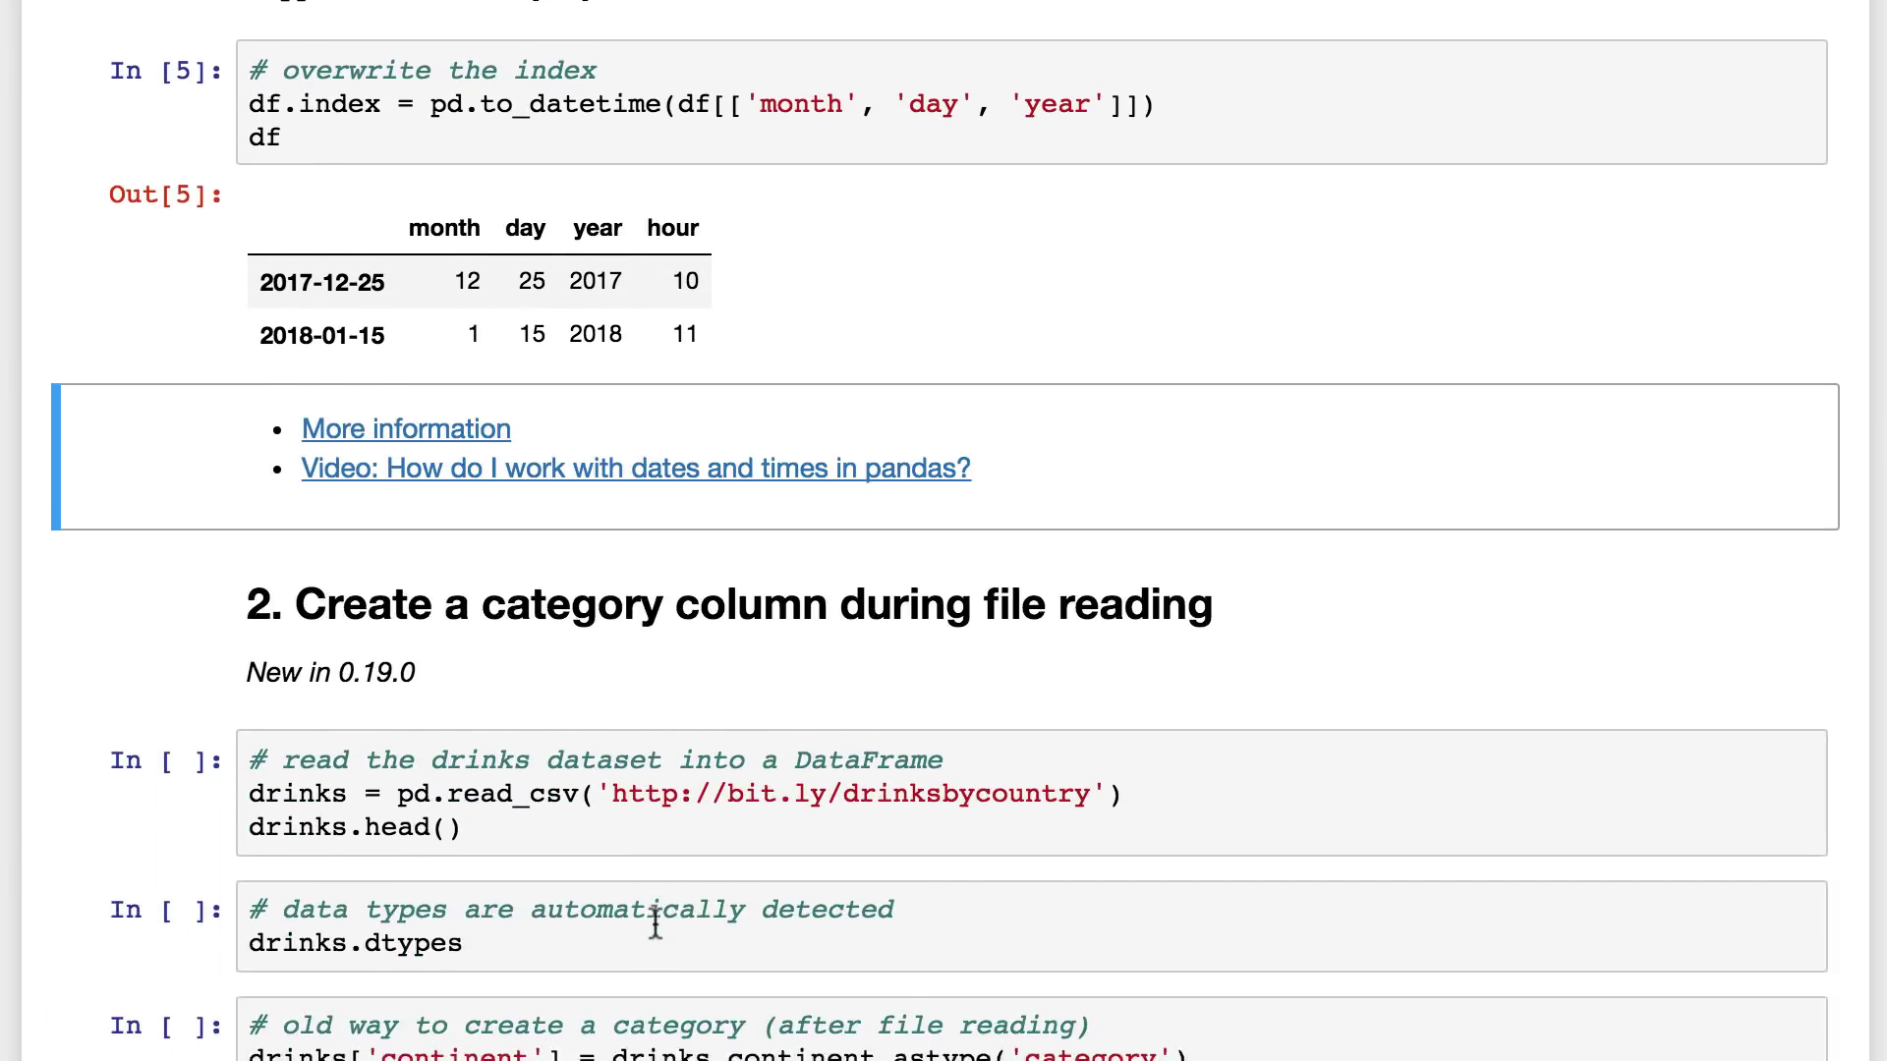
pyautogui.scroll(-2, 654, 924)
pyautogui.scroll(-1, 654, 924)
pyautogui.scroll(-2, 654, 922)
pyautogui.scroll(-1, 654, 918)
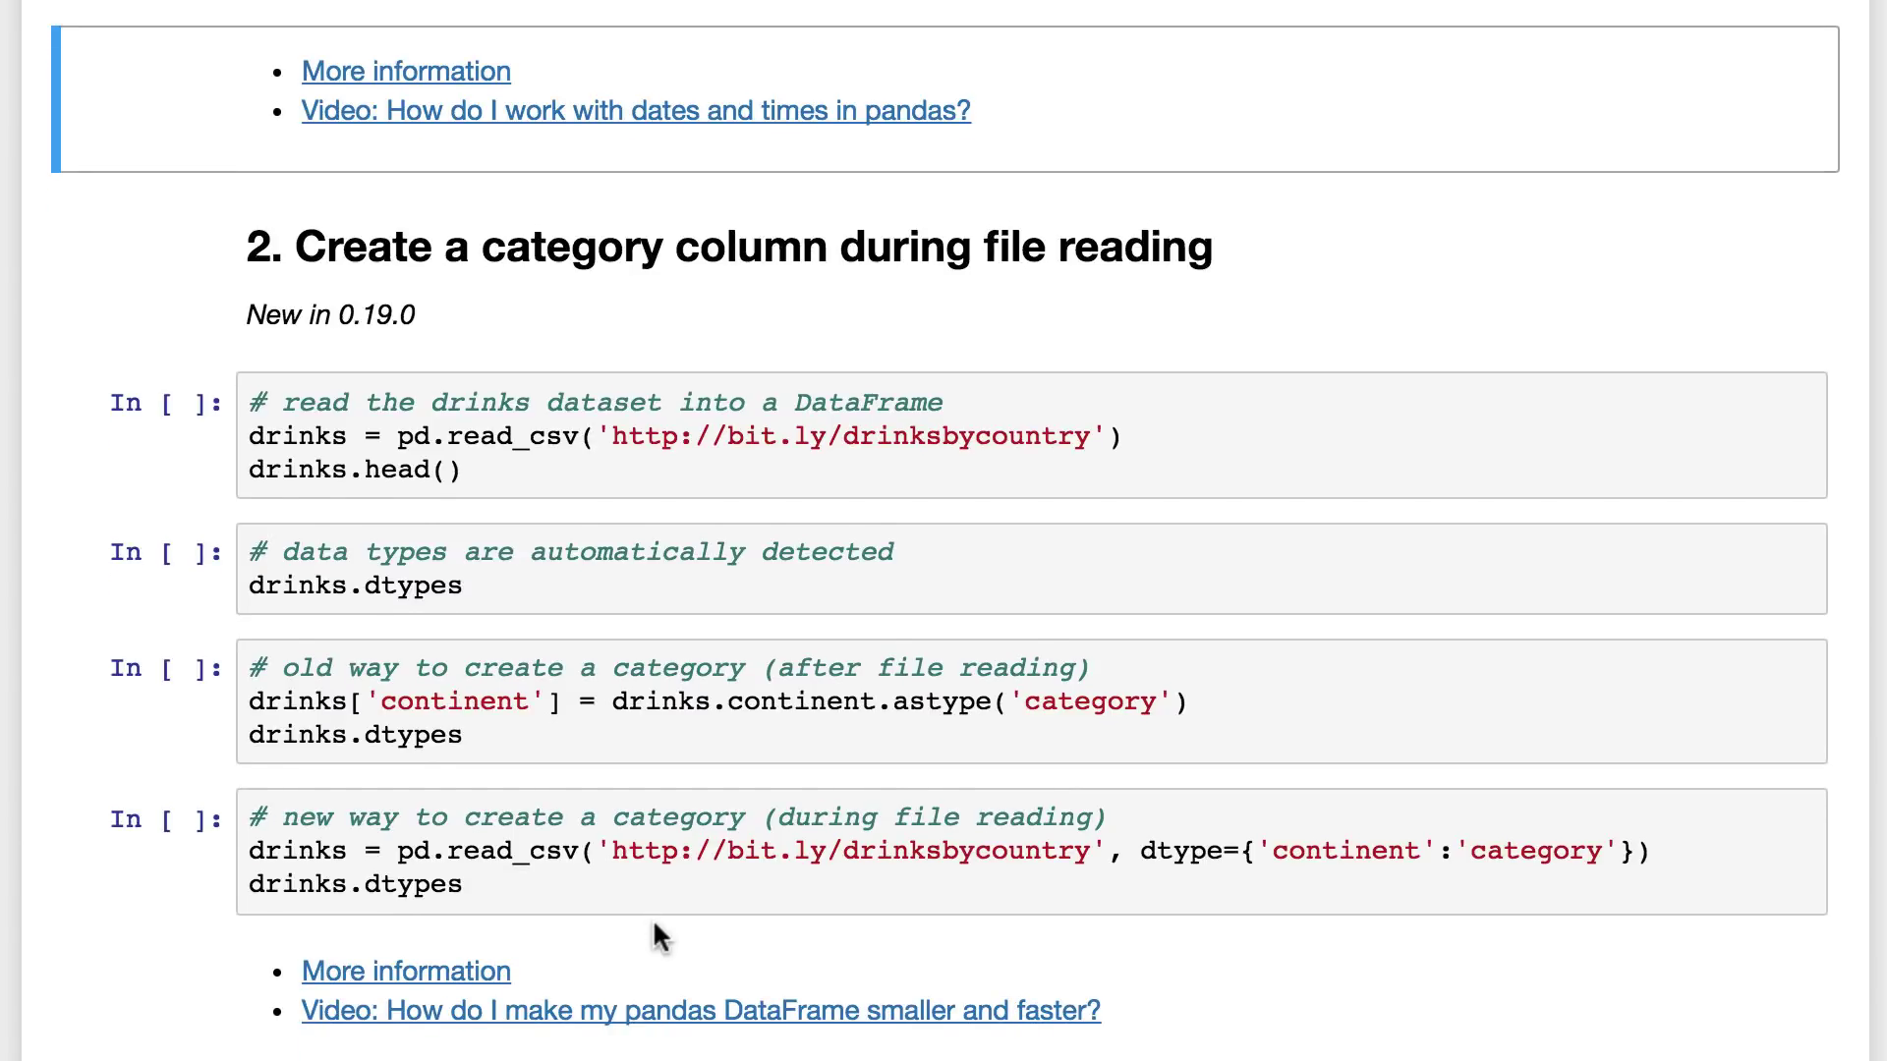
# Step: Read the drinks CSV from its URL and preview the first five rows
pyautogui.click(647, 475)
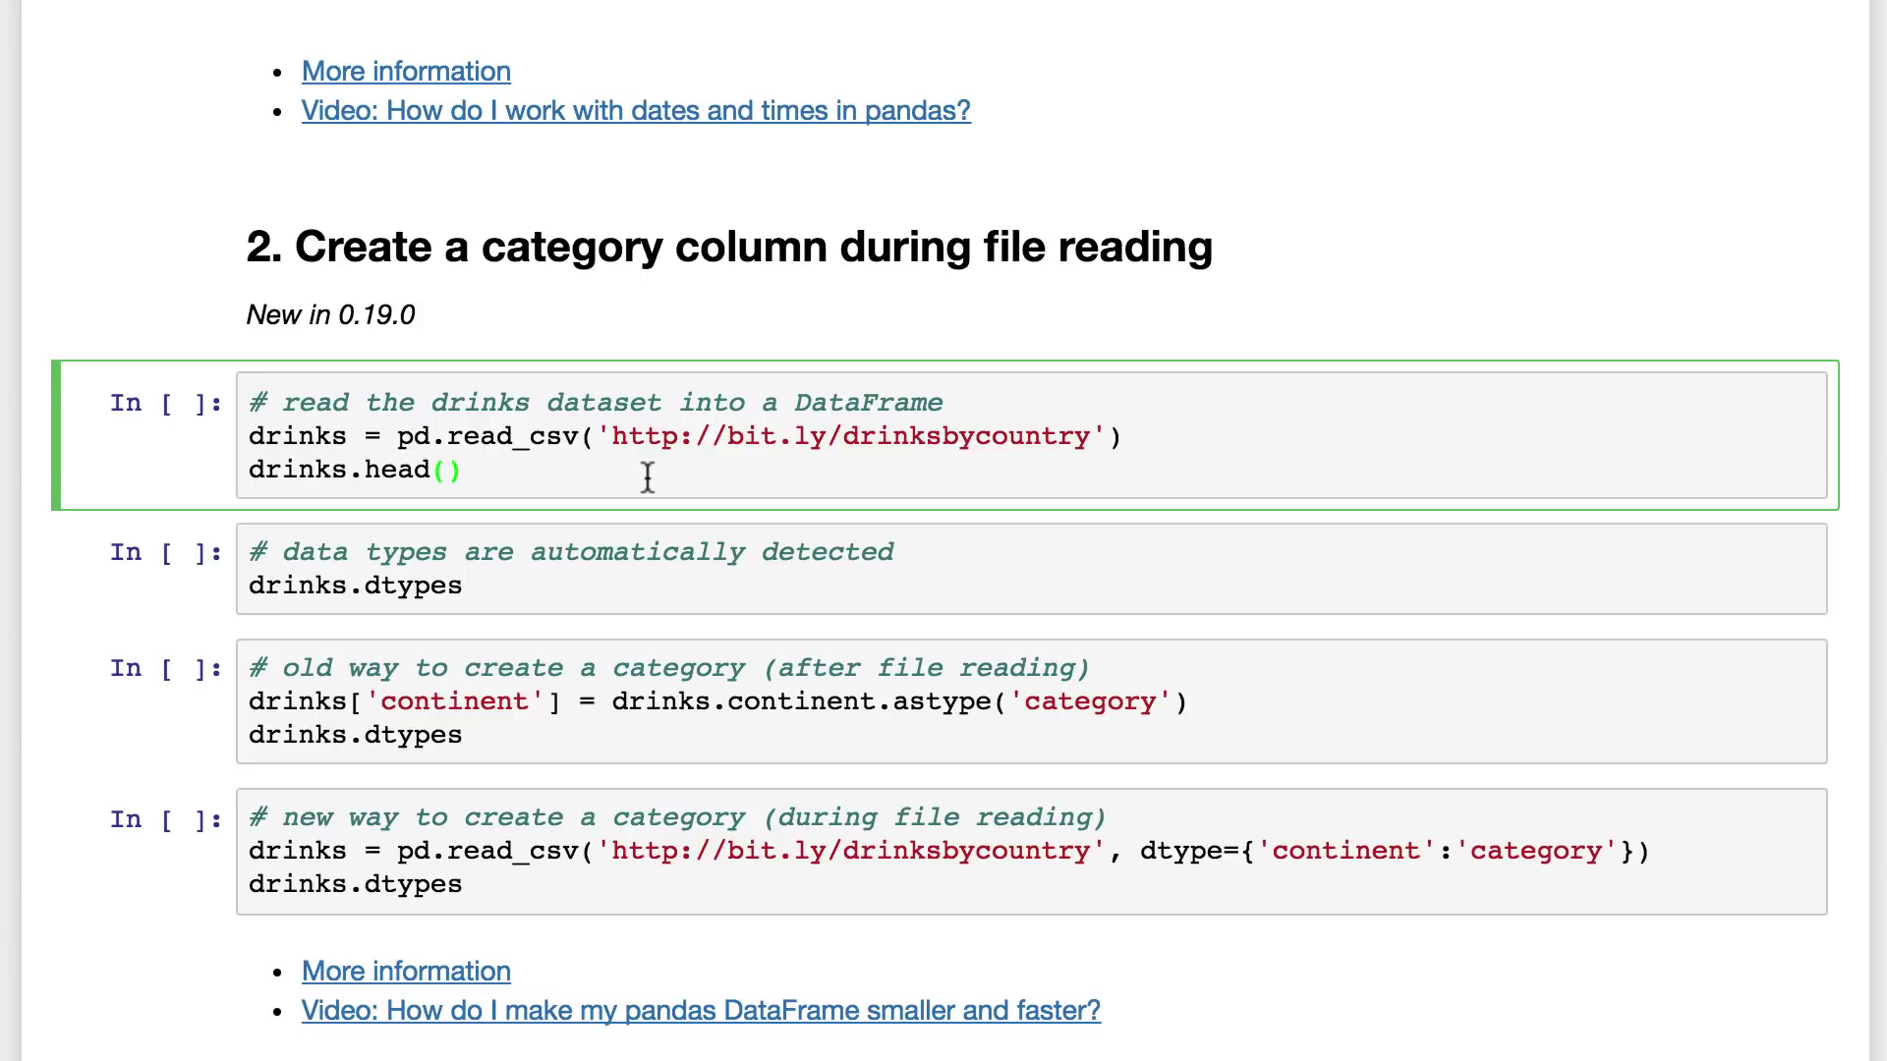
pyautogui.hotkey('shift', 'Return')
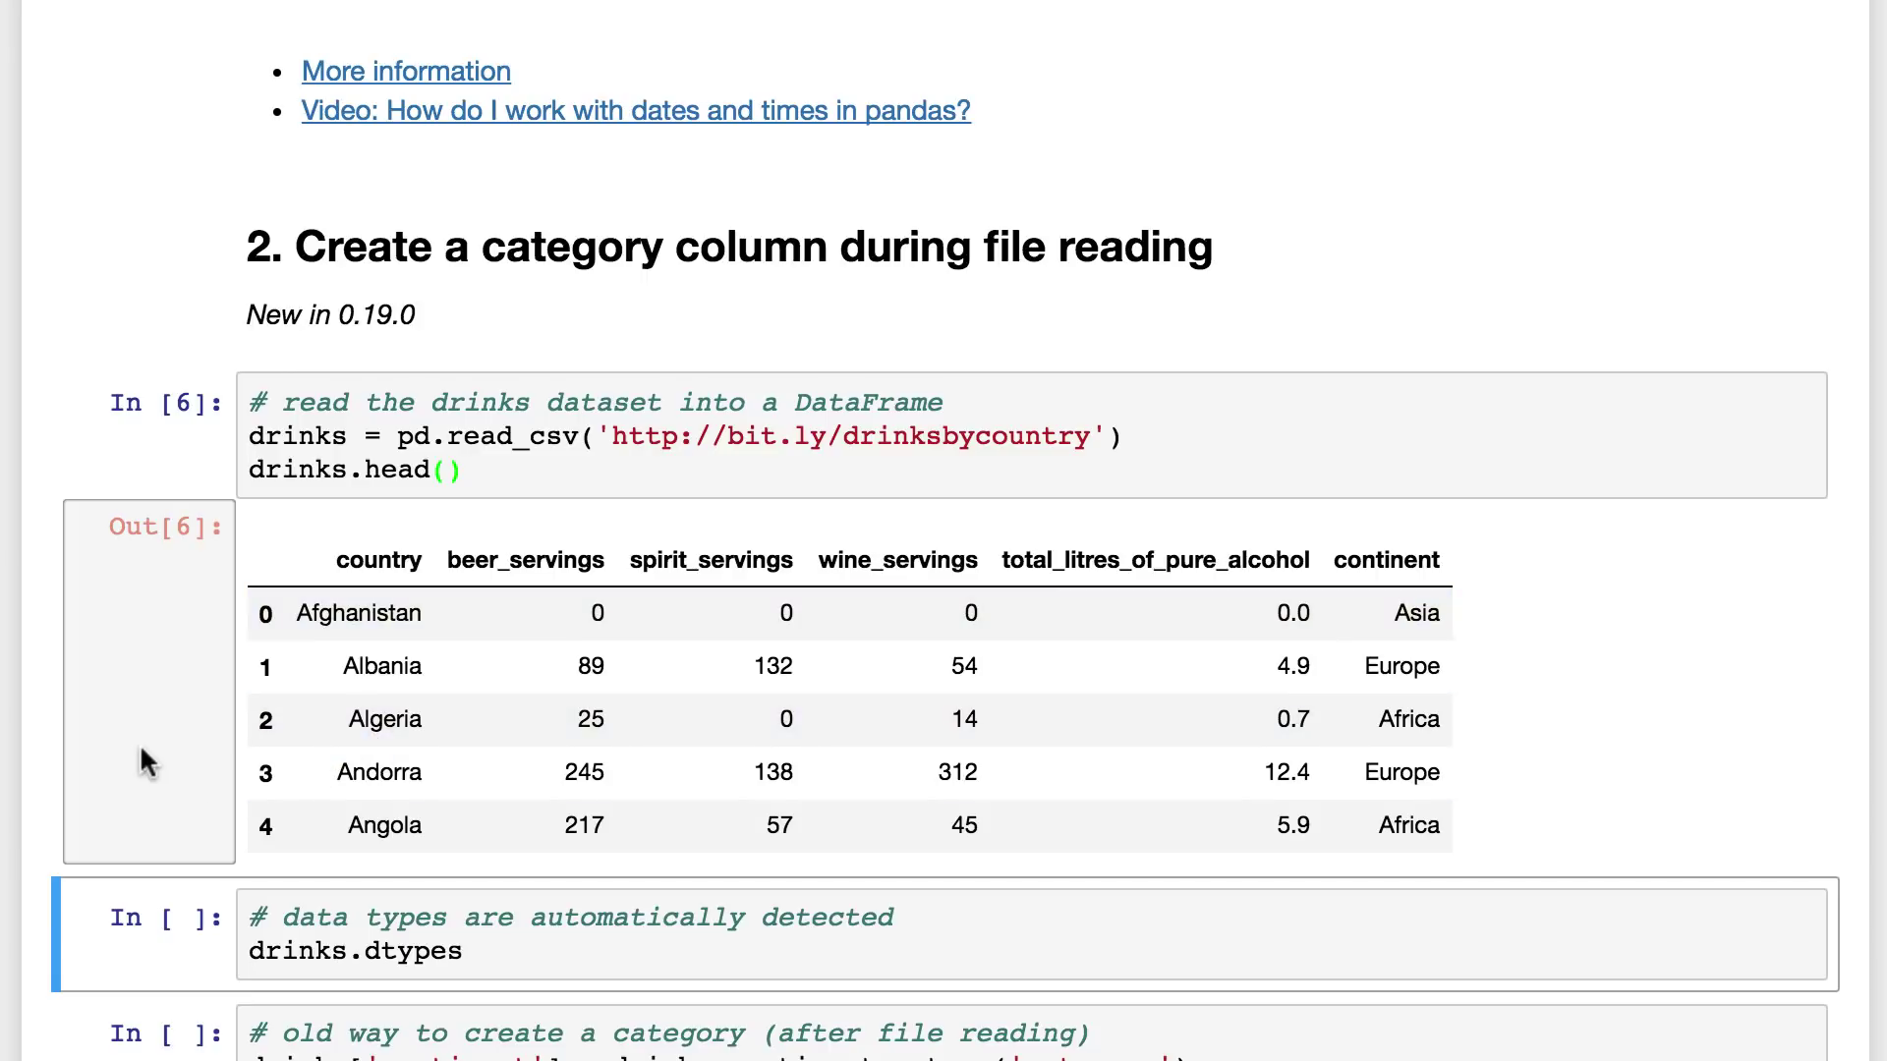
pyautogui.scroll(-2, 125, 752)
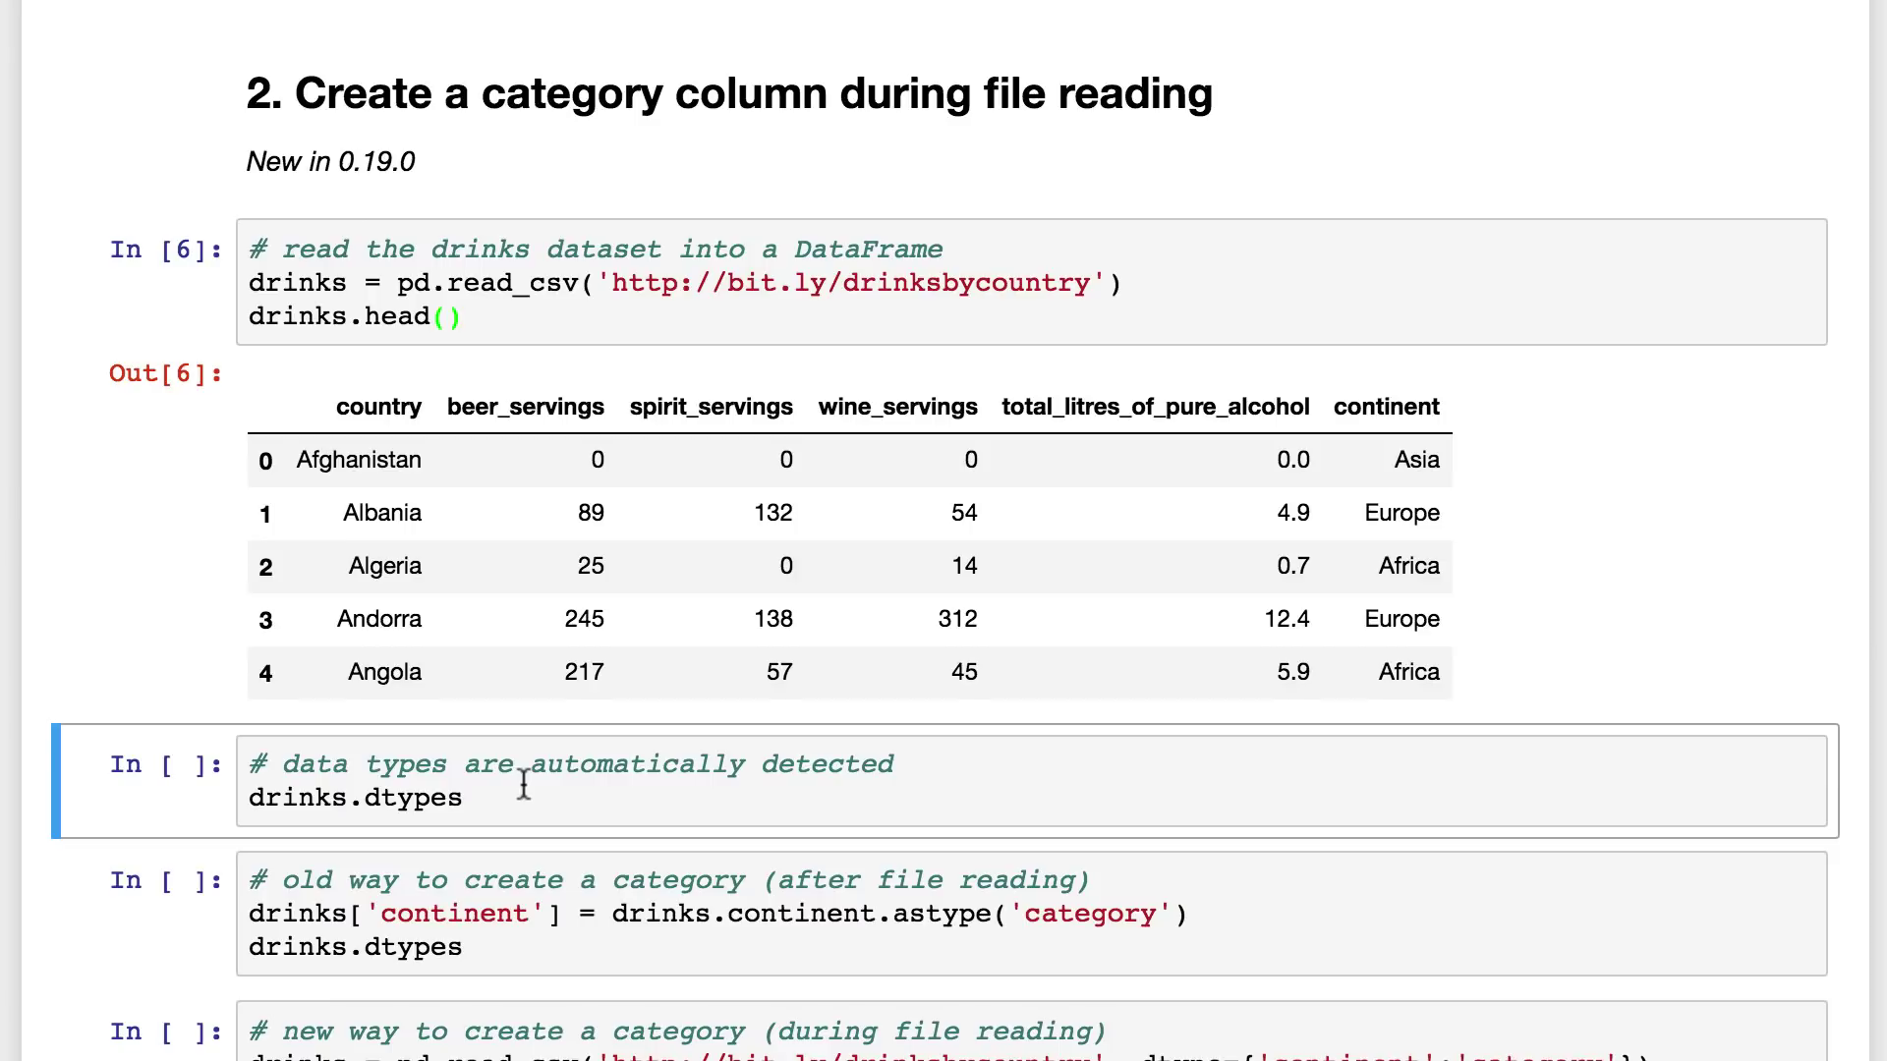
# Step: Show the drinks dtypes: continent and country as object, servings columns as integers
pyautogui.hotkey('shift', 'Return')
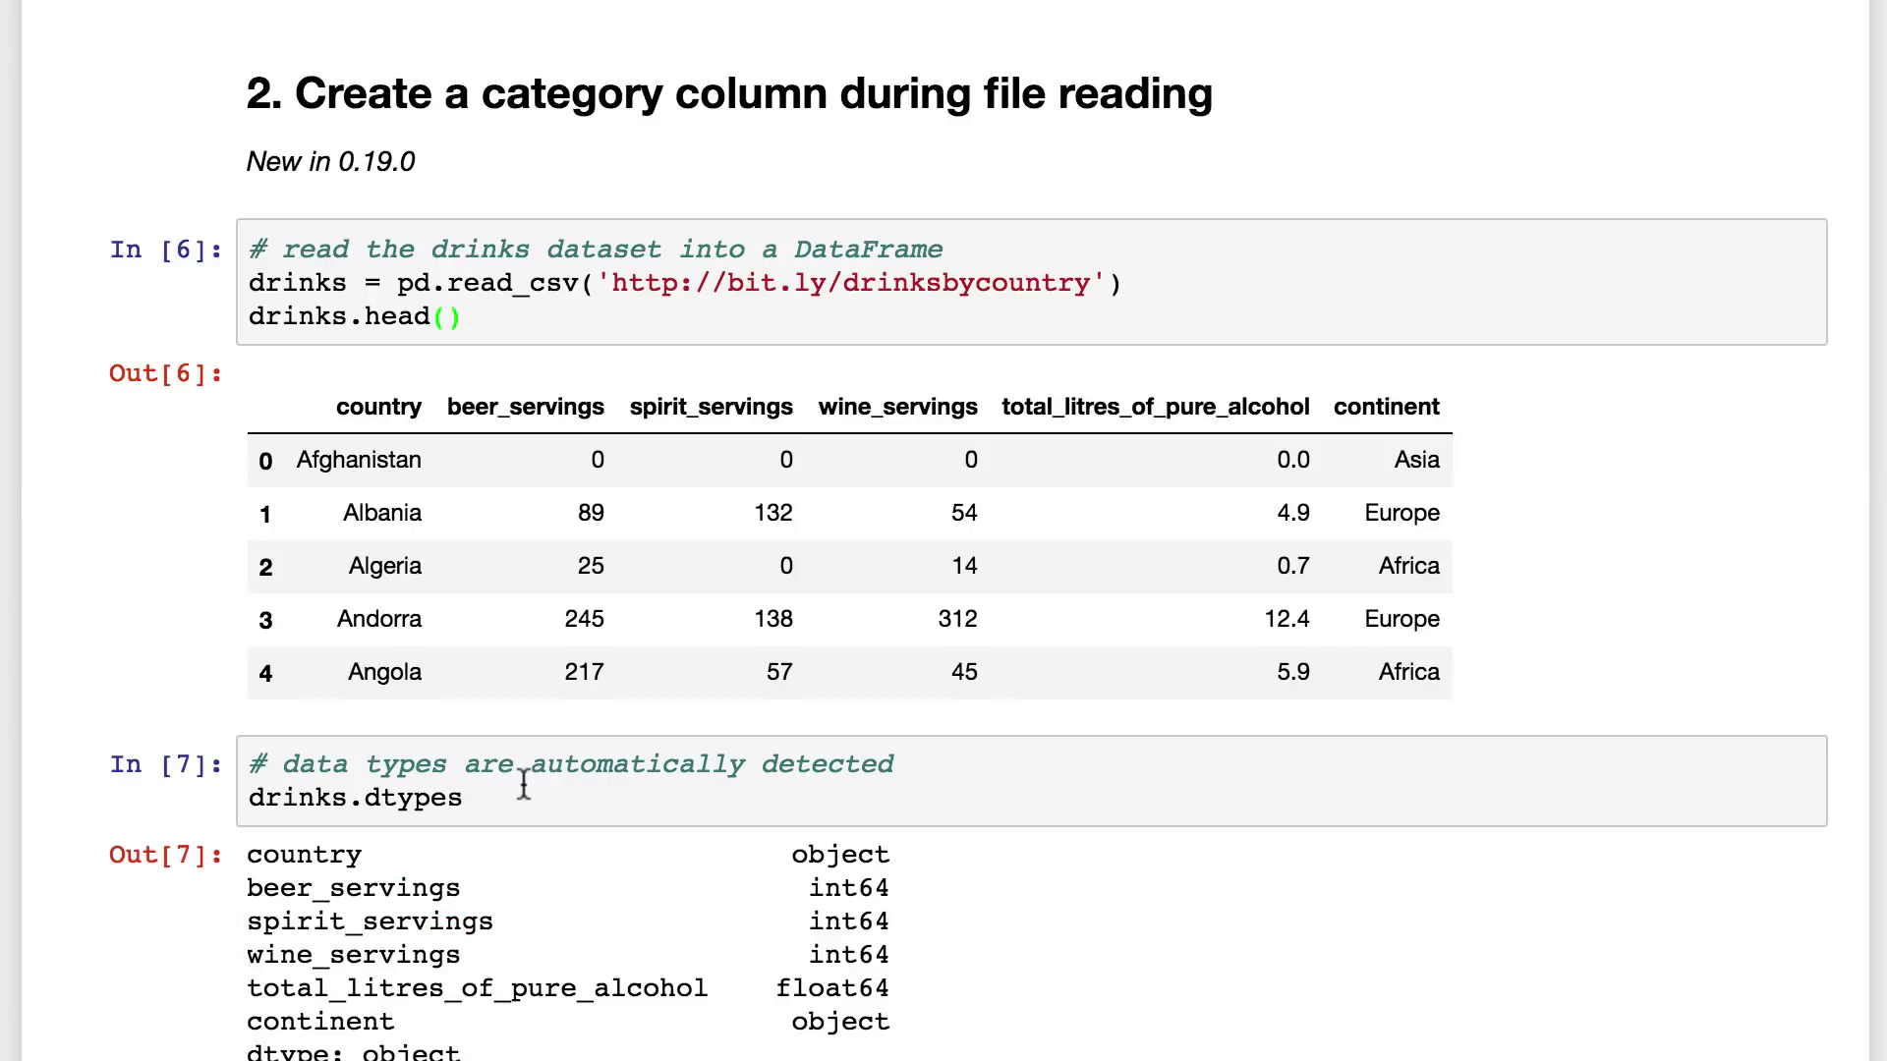
pyautogui.scroll(-2, 523, 789)
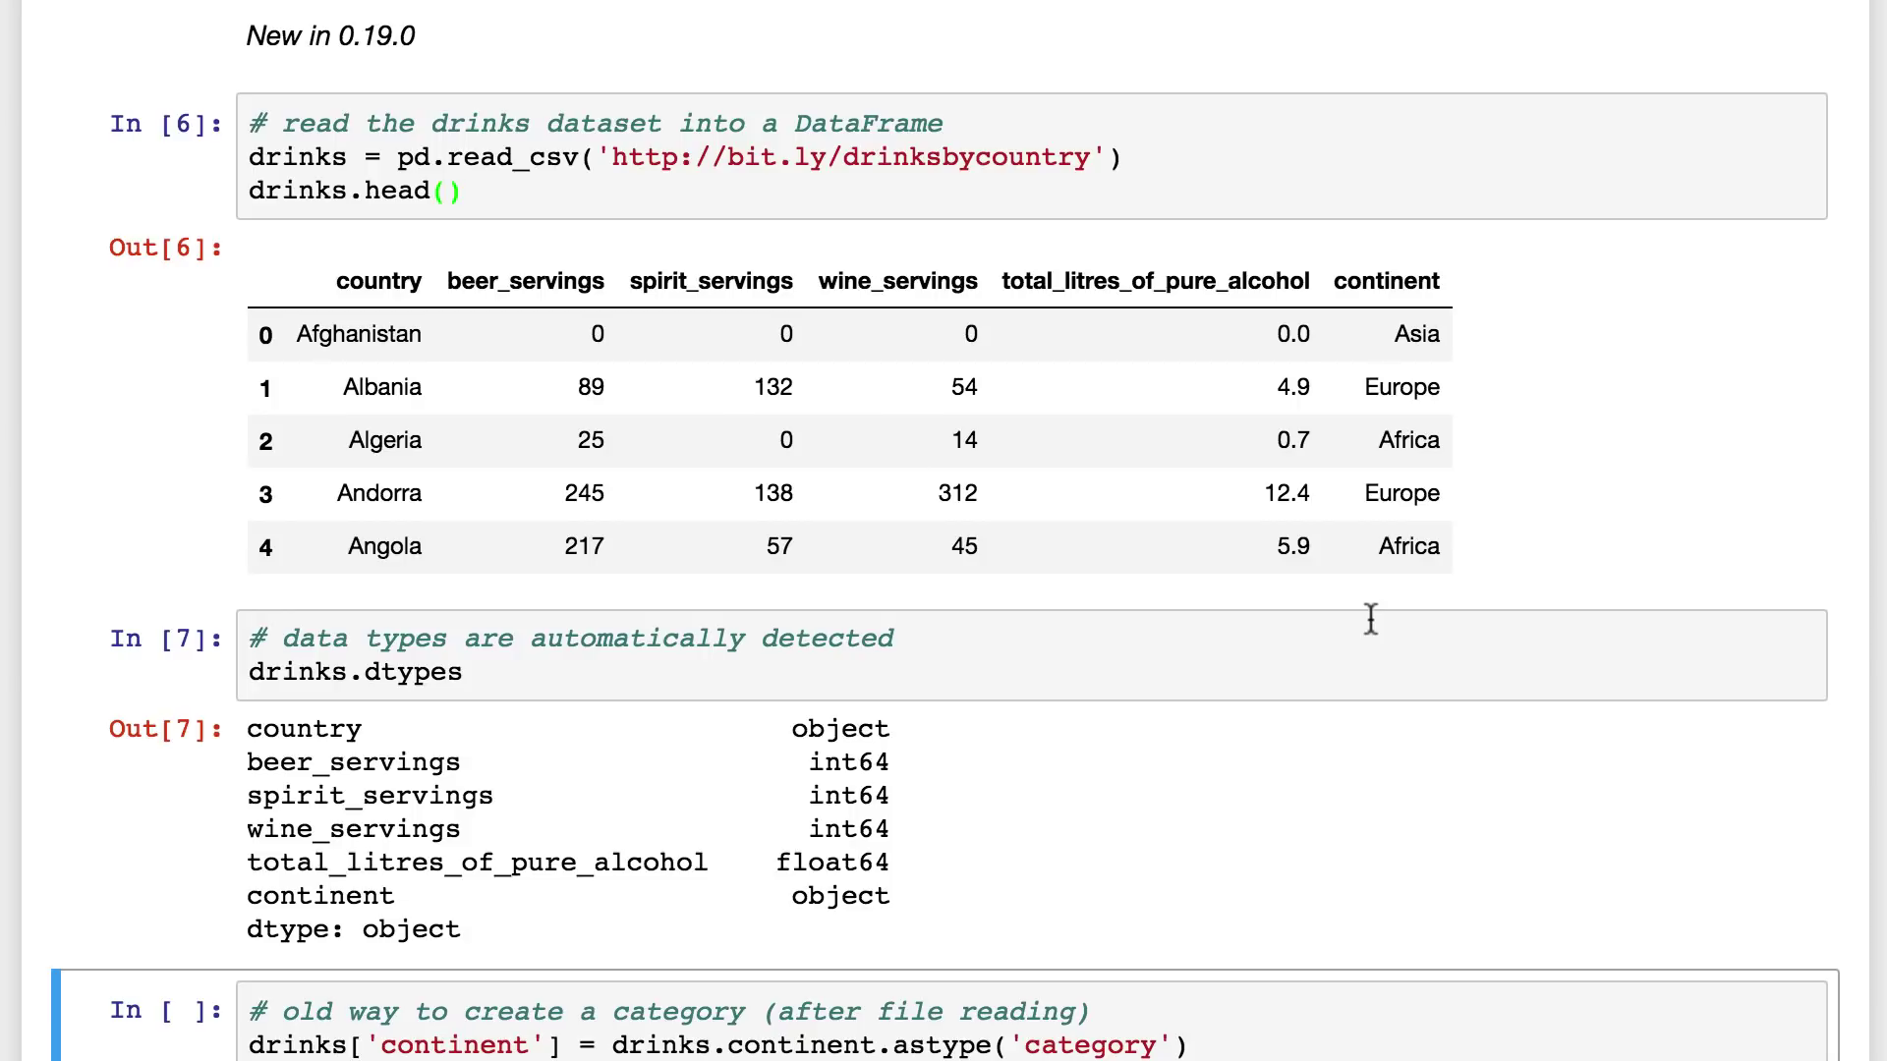
pyautogui.scroll(-2, 1369, 620)
pyautogui.scroll(-2, 1373, 632)
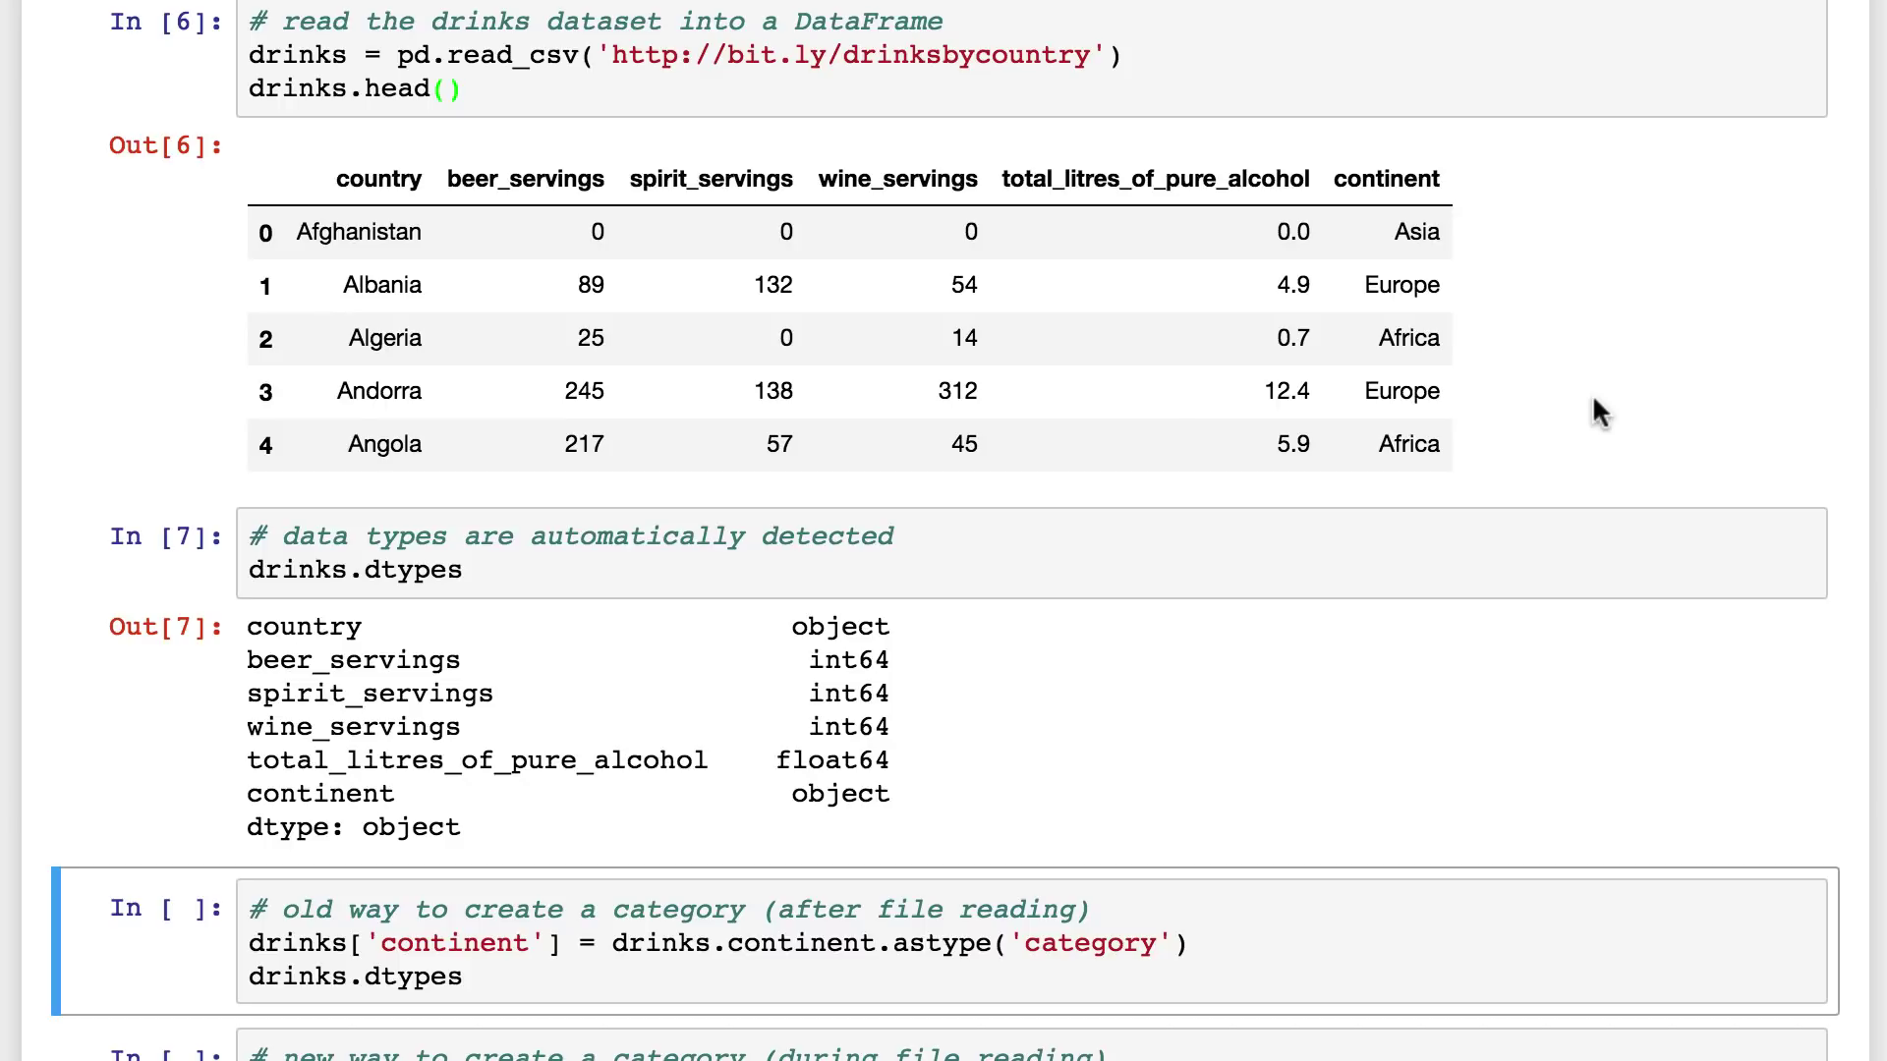
pyautogui.scroll(-1, 1594, 399)
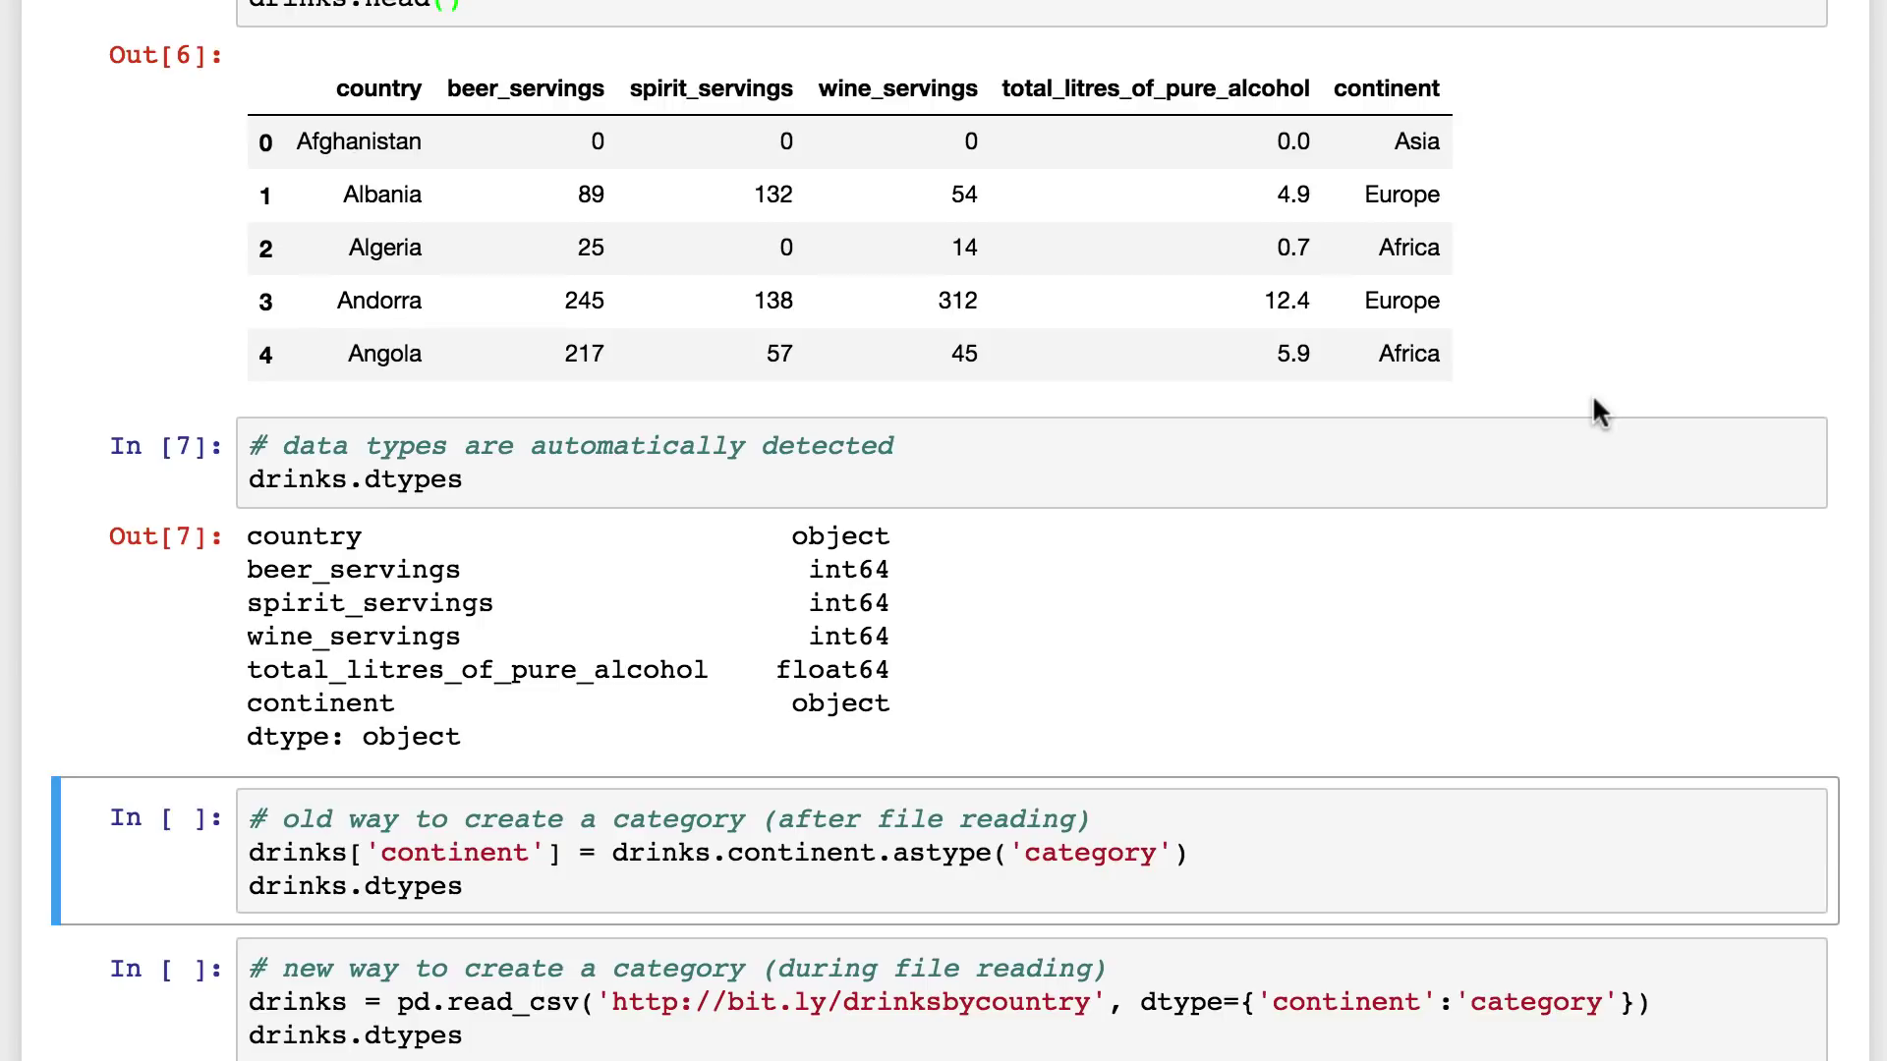
pyautogui.scroll(-1, 1594, 410)
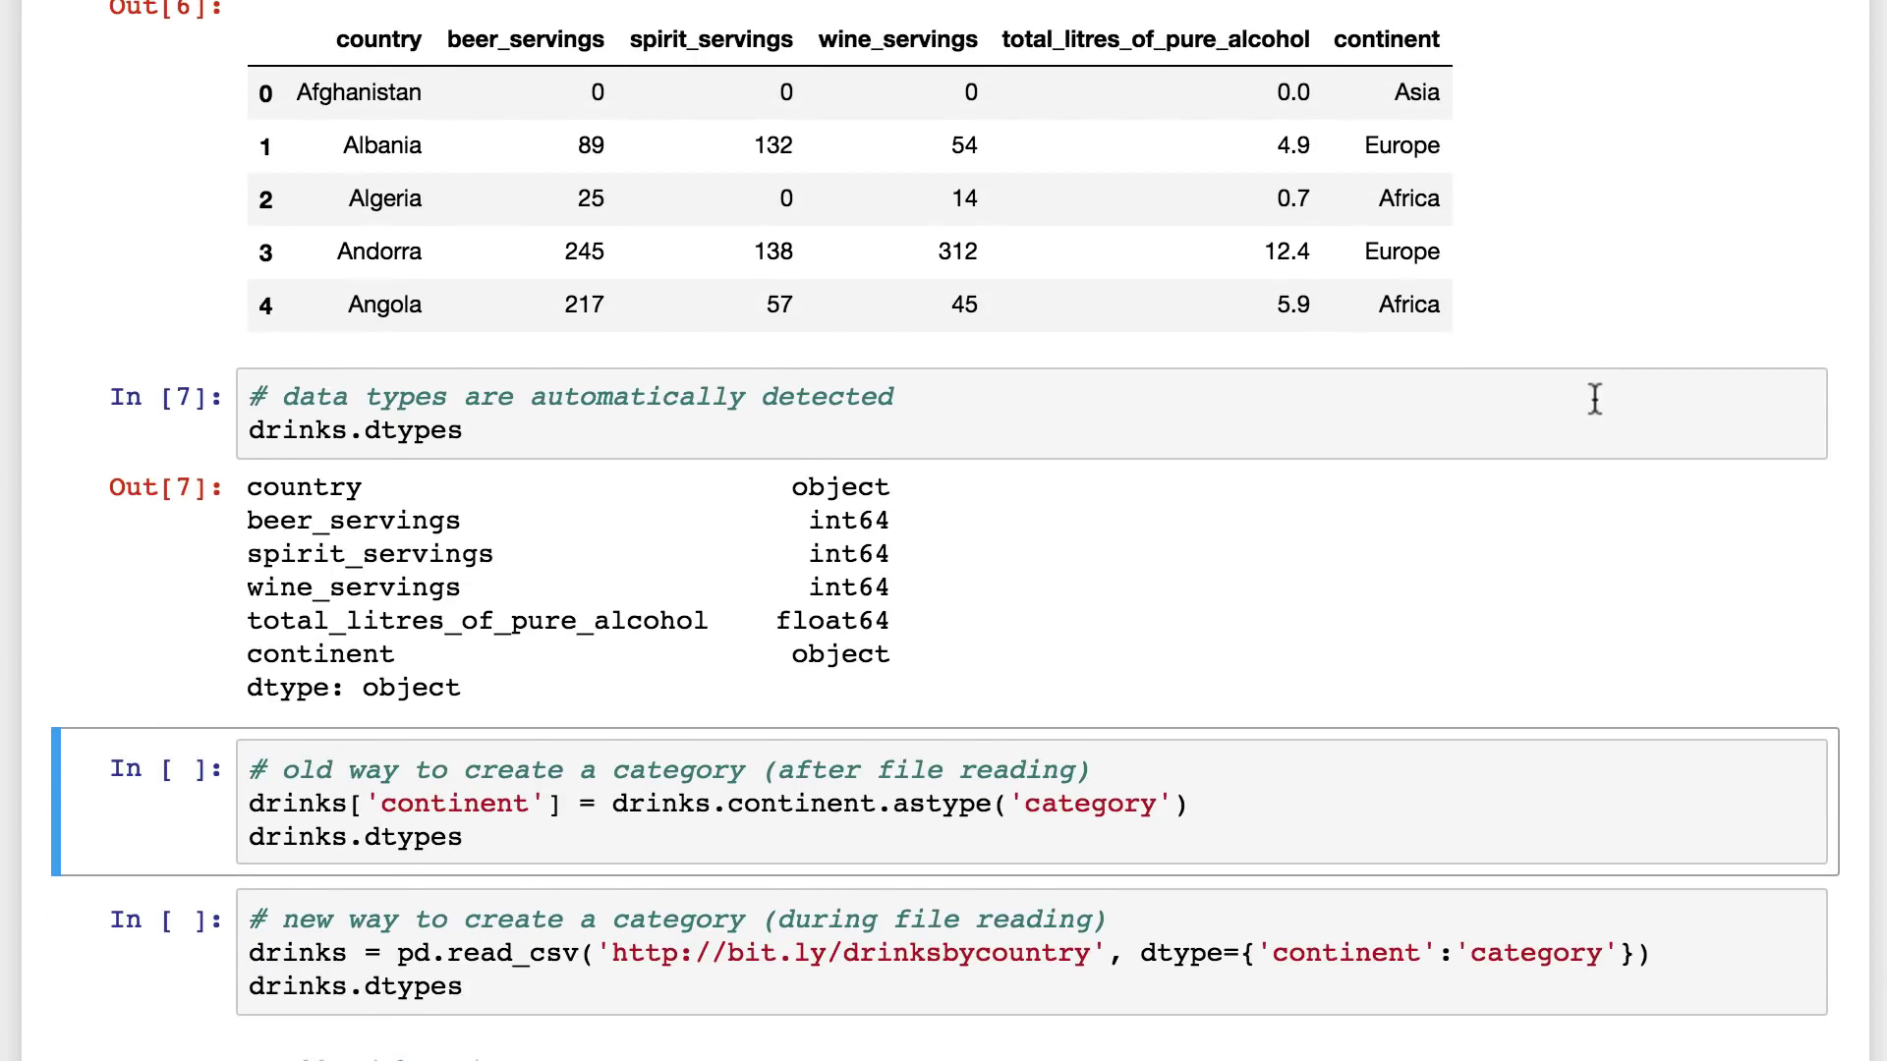
pyautogui.scroll(-1, 1594, 400)
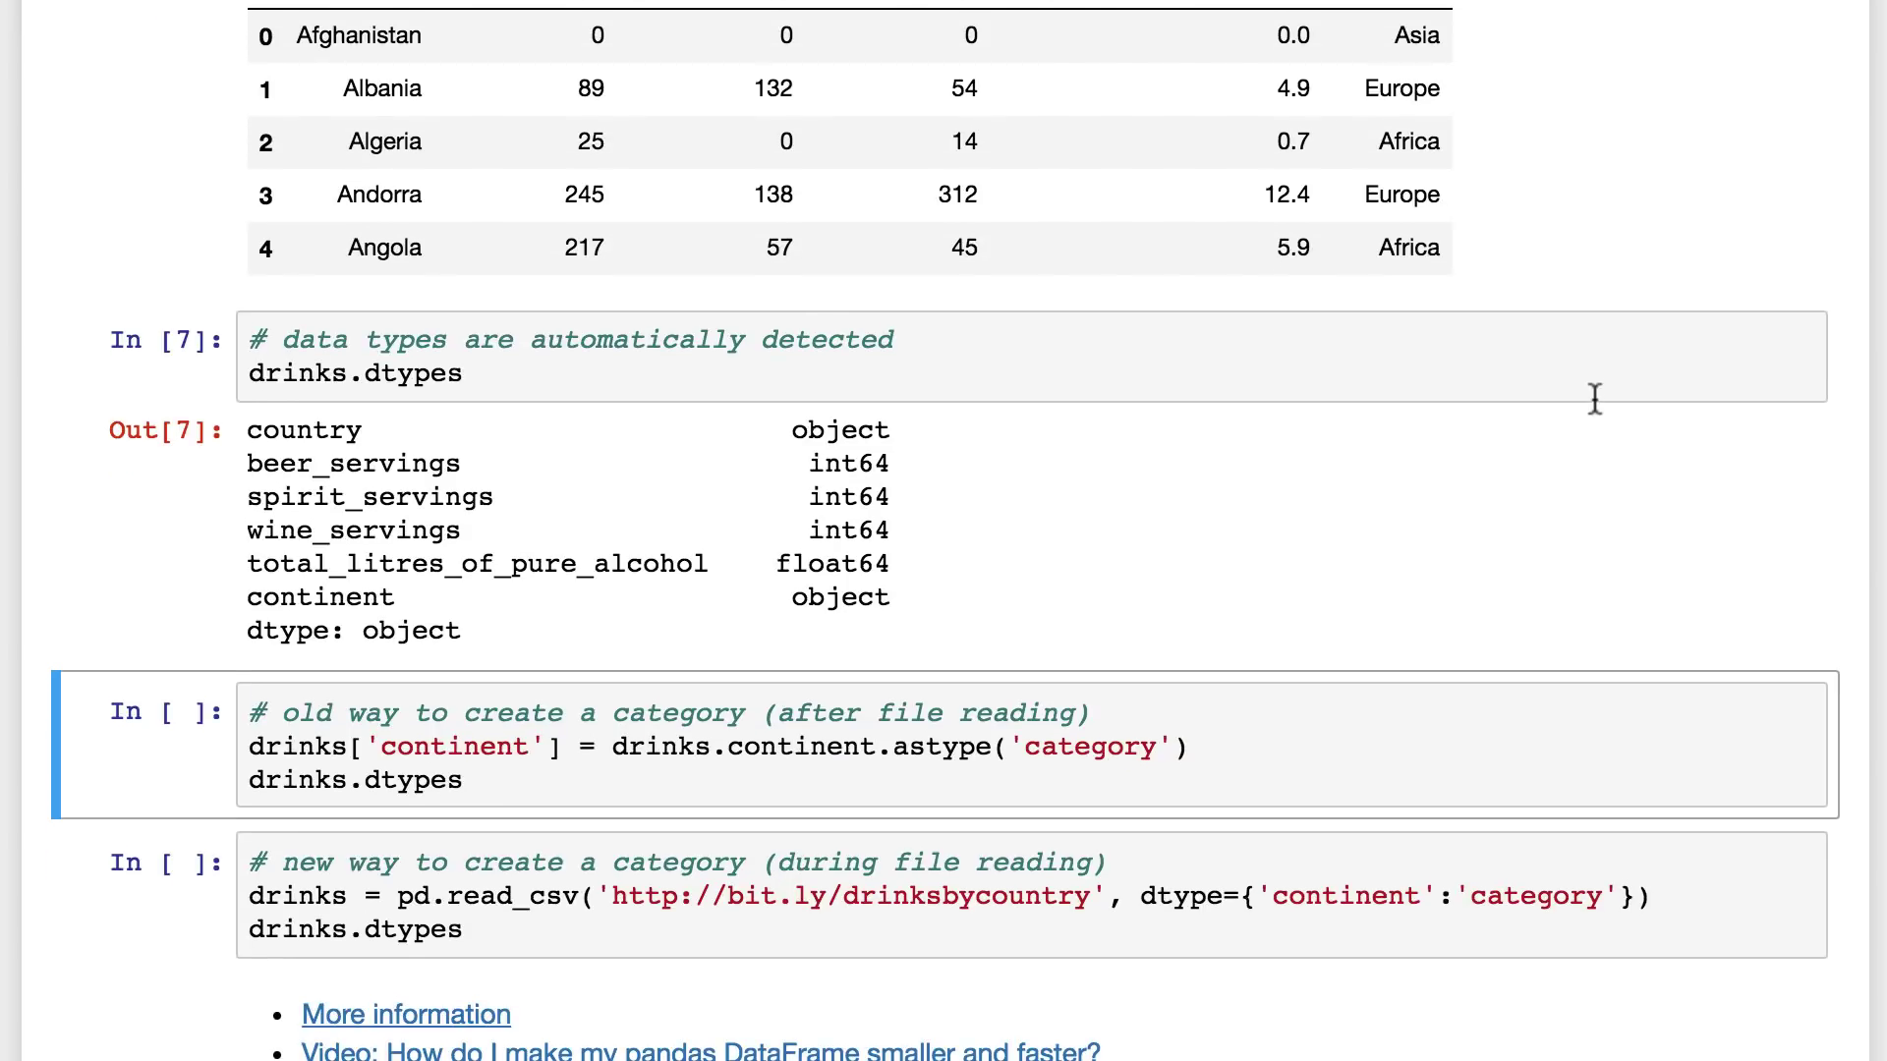
pyautogui.scroll(-1, 1593, 400)
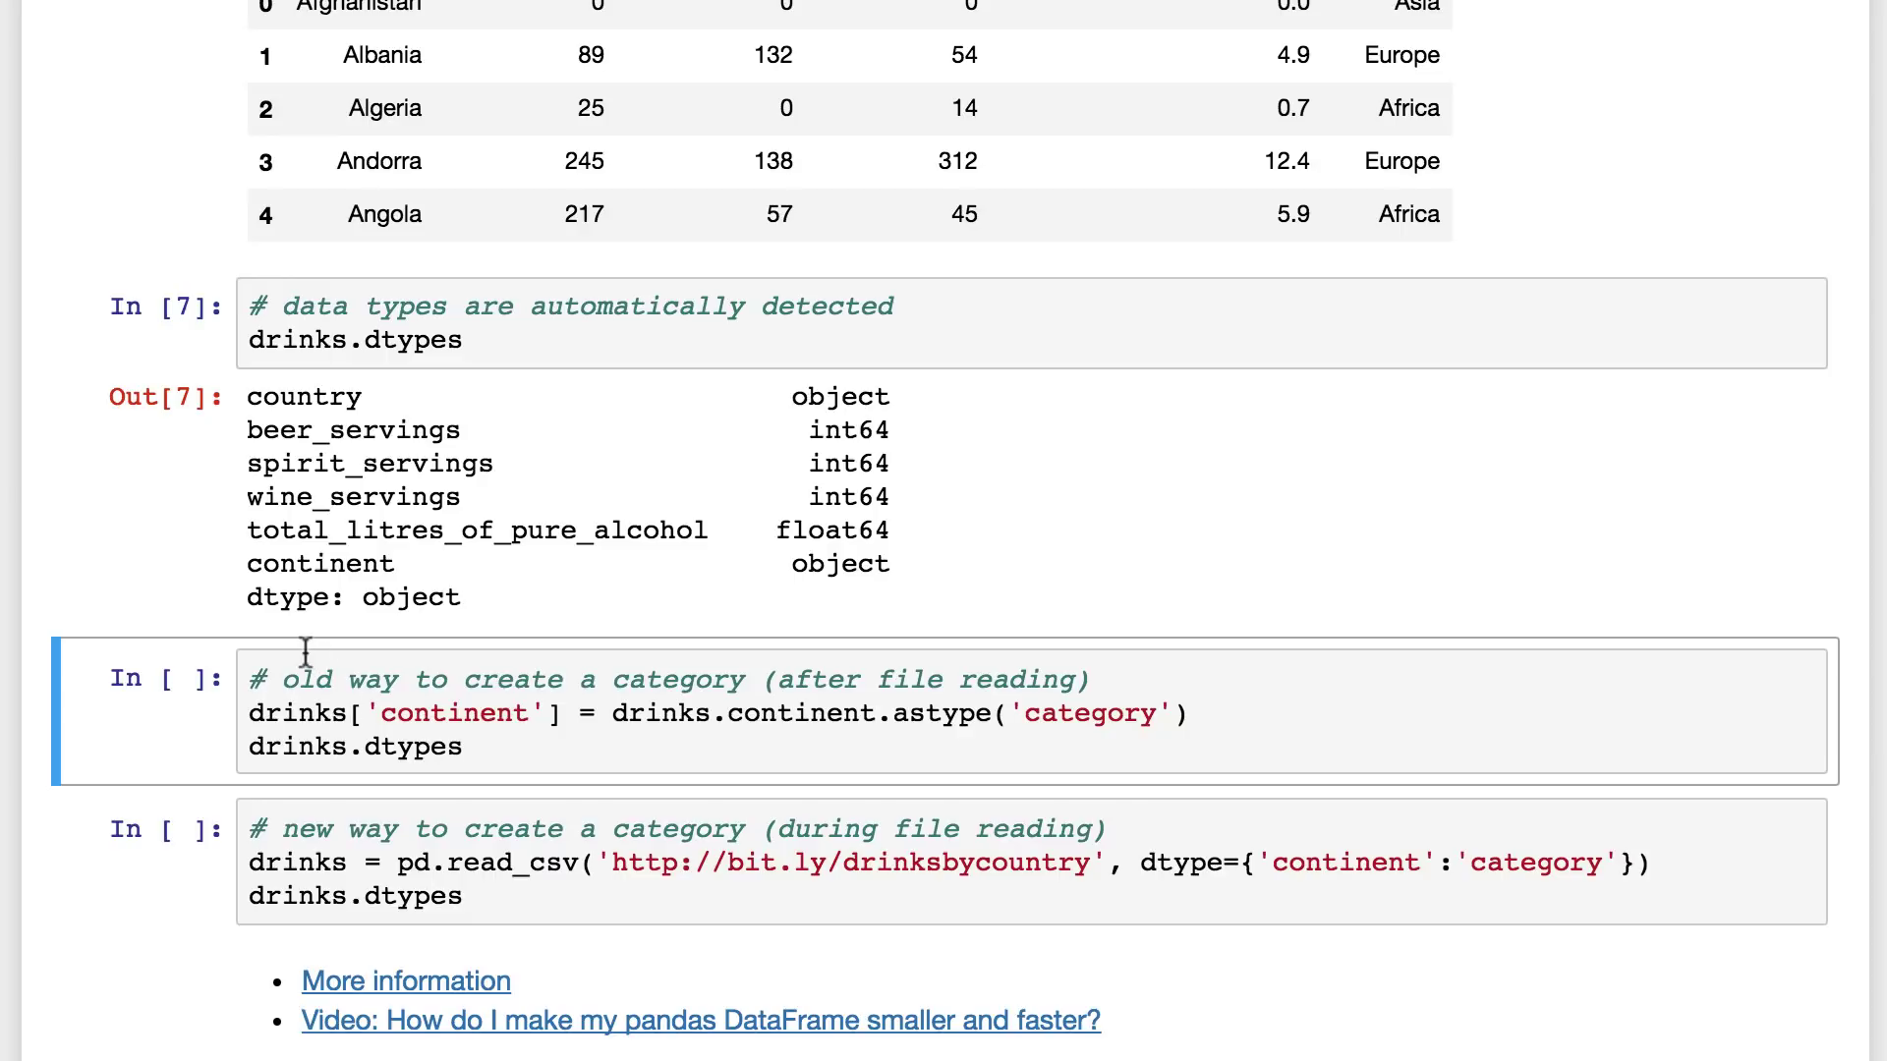
# Step: Convert continent to category the old way and list the resulting dtypes
pyautogui.hotkey('shift', 'Return')
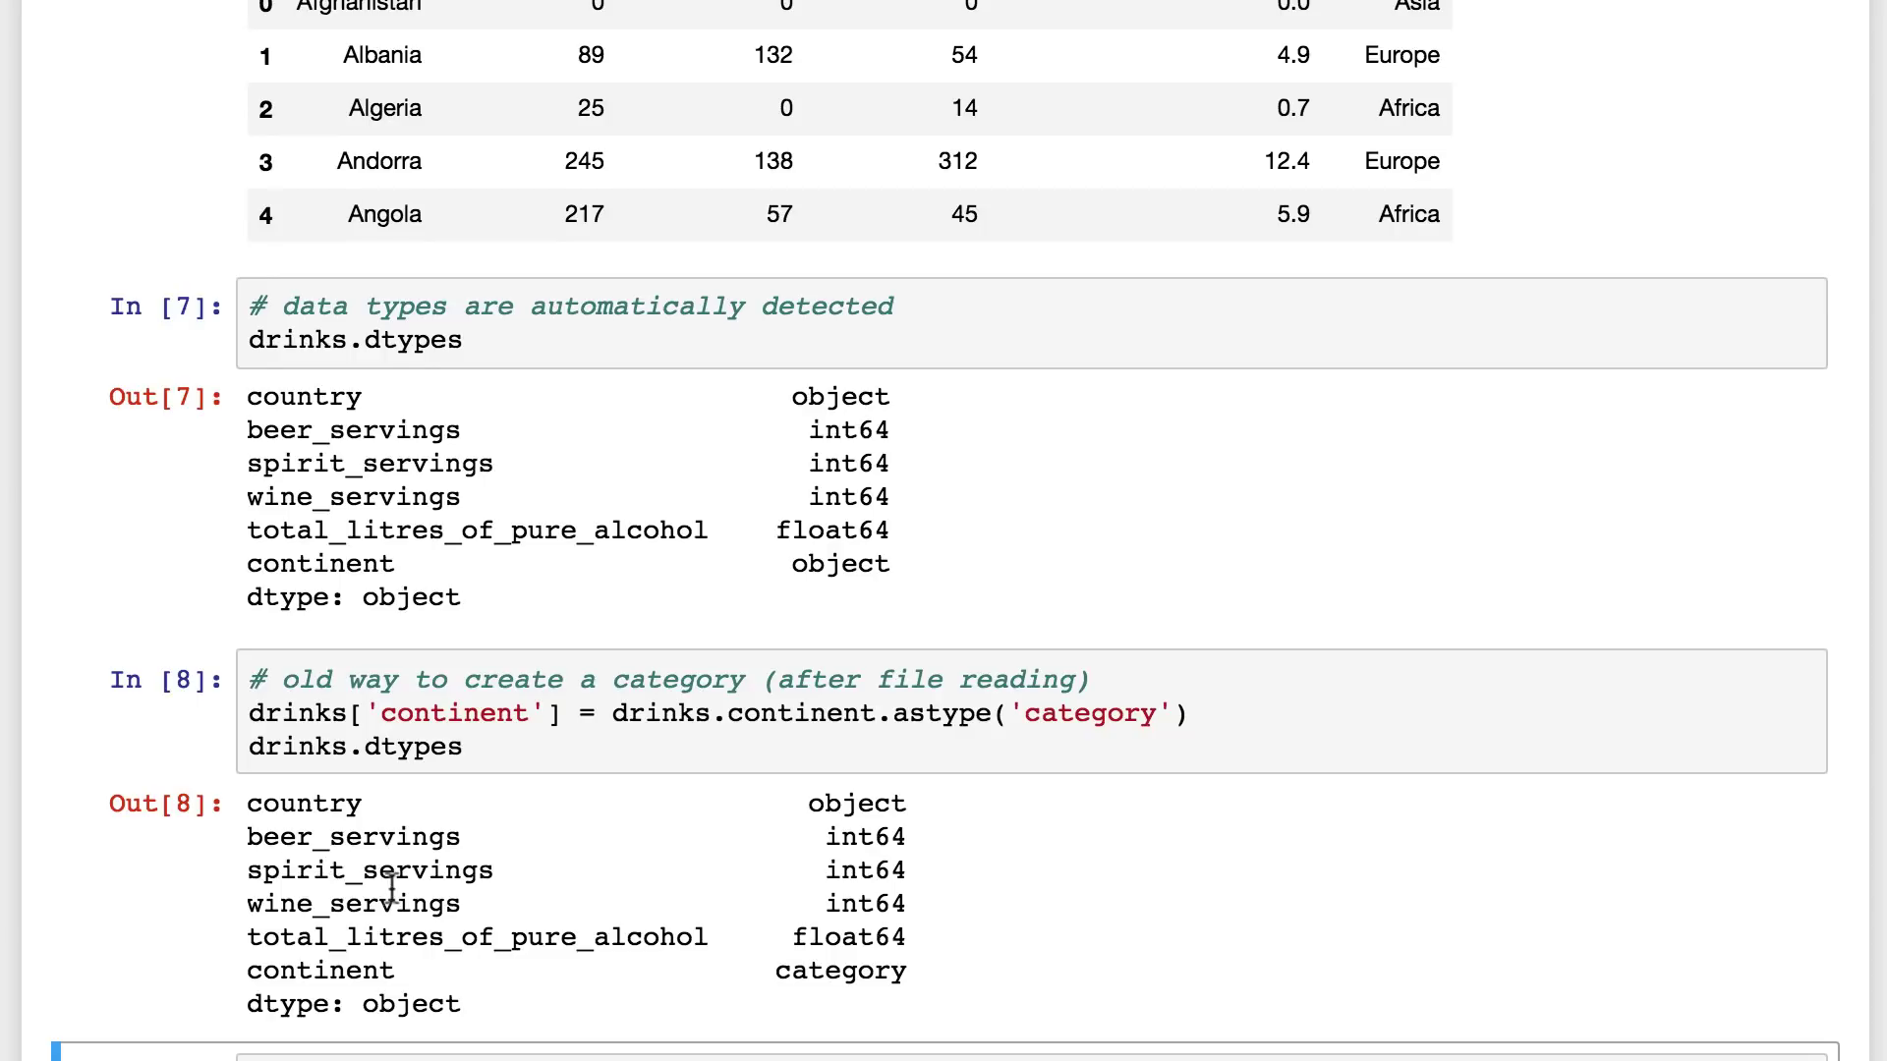
pyautogui.scroll(-1, 391, 886)
pyautogui.scroll(-1, 391, 886)
pyautogui.scroll(-1, 391, 884)
pyautogui.scroll(-1, 393, 888)
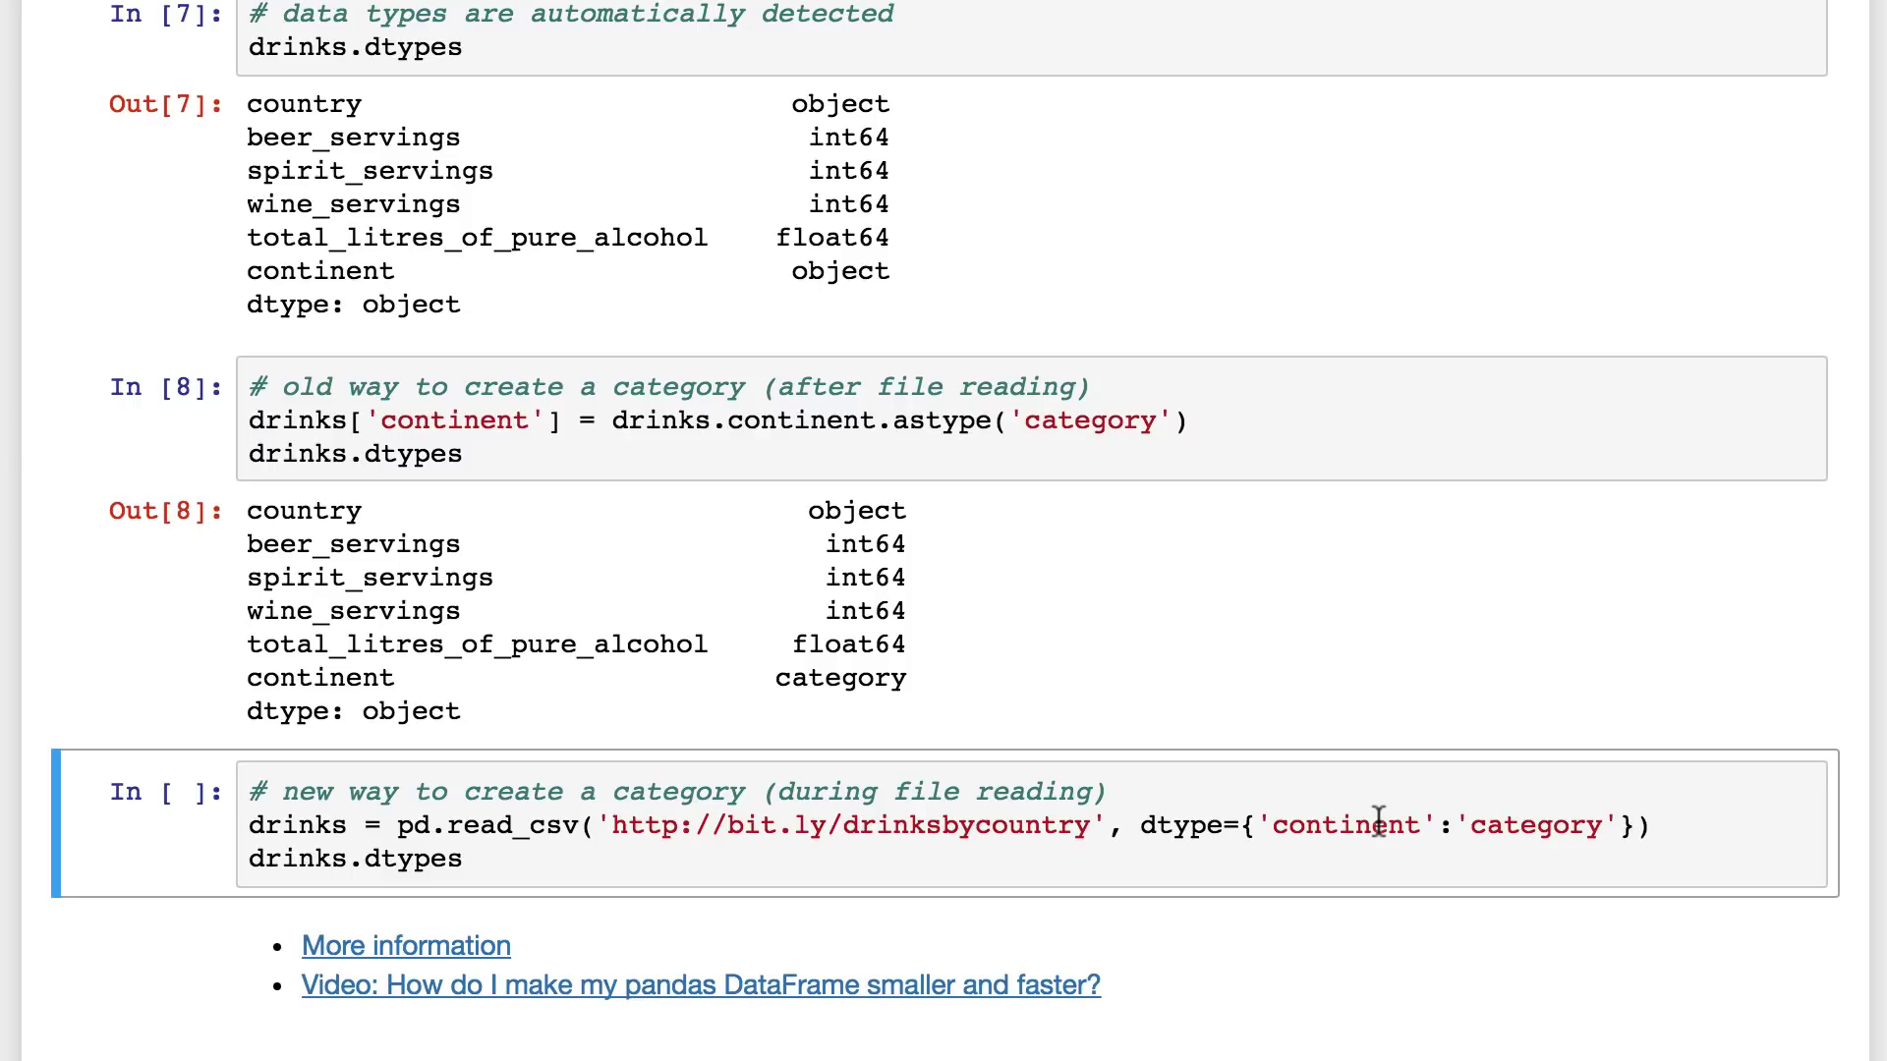
# Step: Re-read drinks with continent as a category dtype in read_csv and show dtypes
pyautogui.hotkey('shift', 'Return')
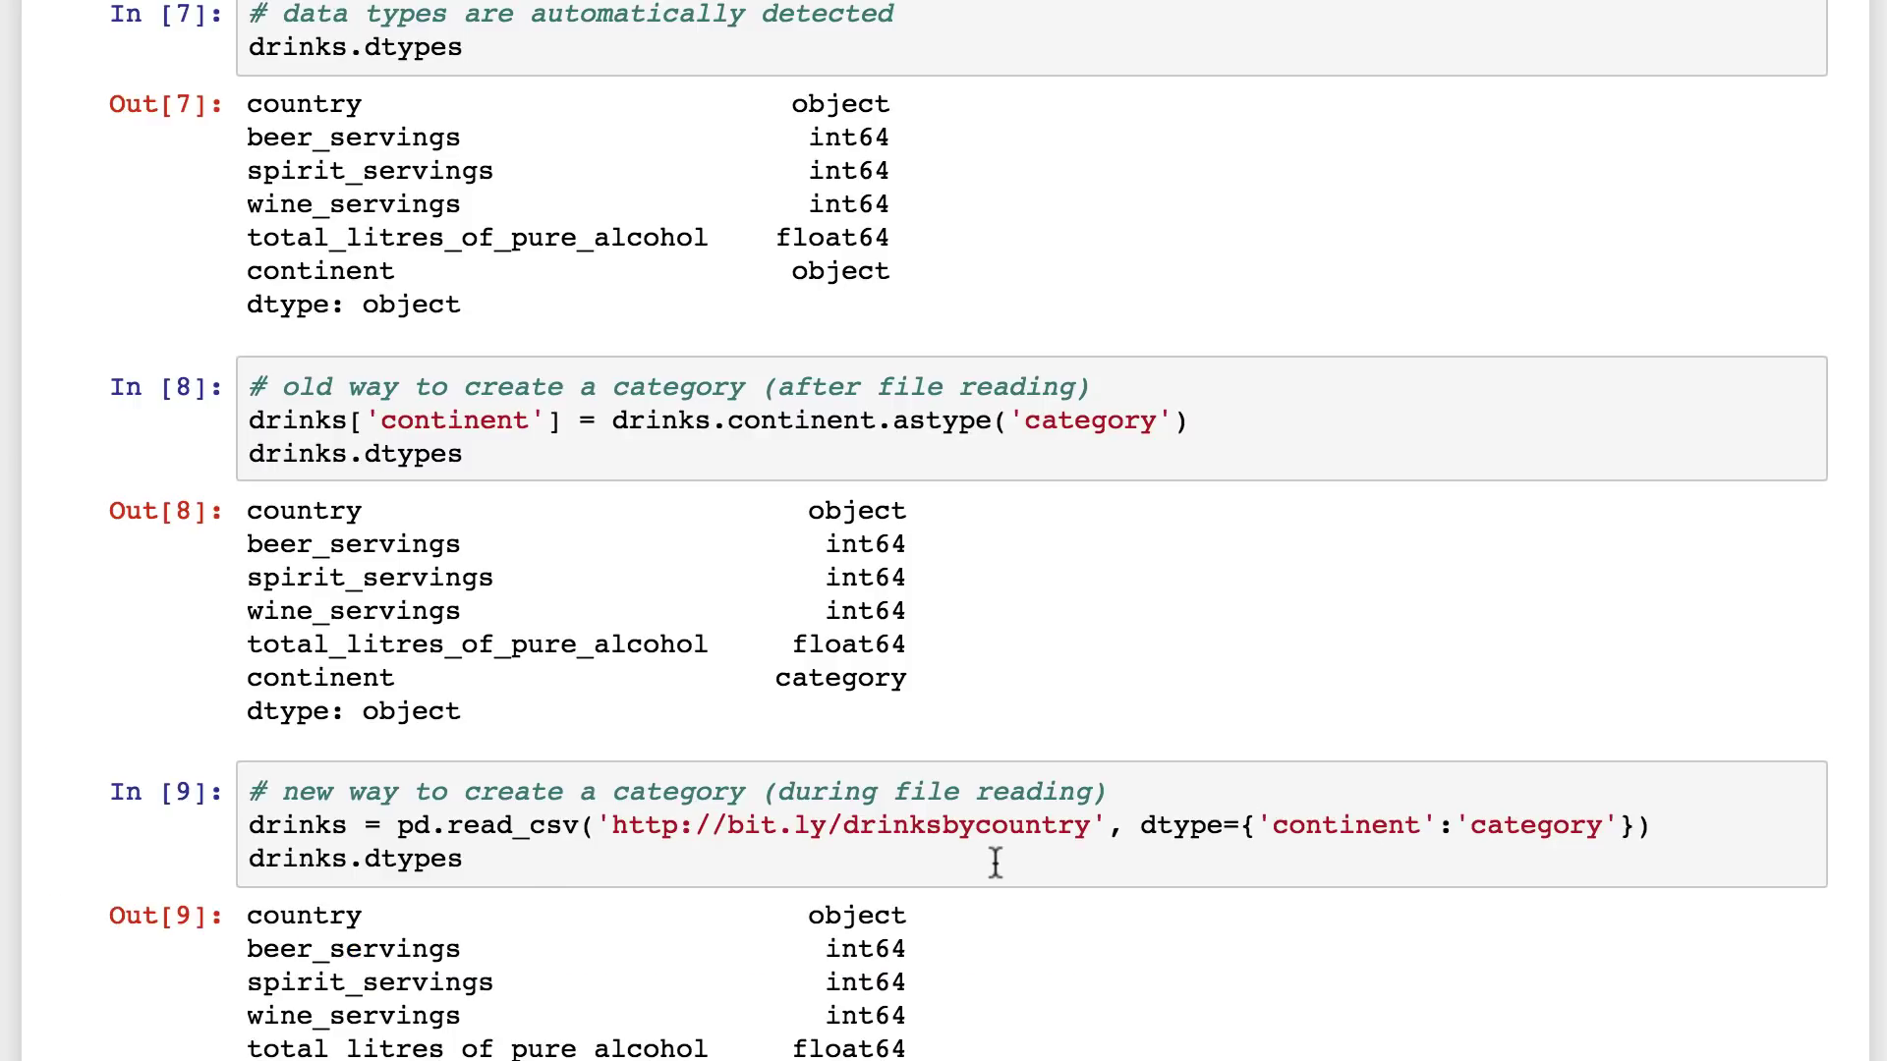
pyautogui.scroll(-2, 995, 863)
pyautogui.scroll(-3, 996, 862)
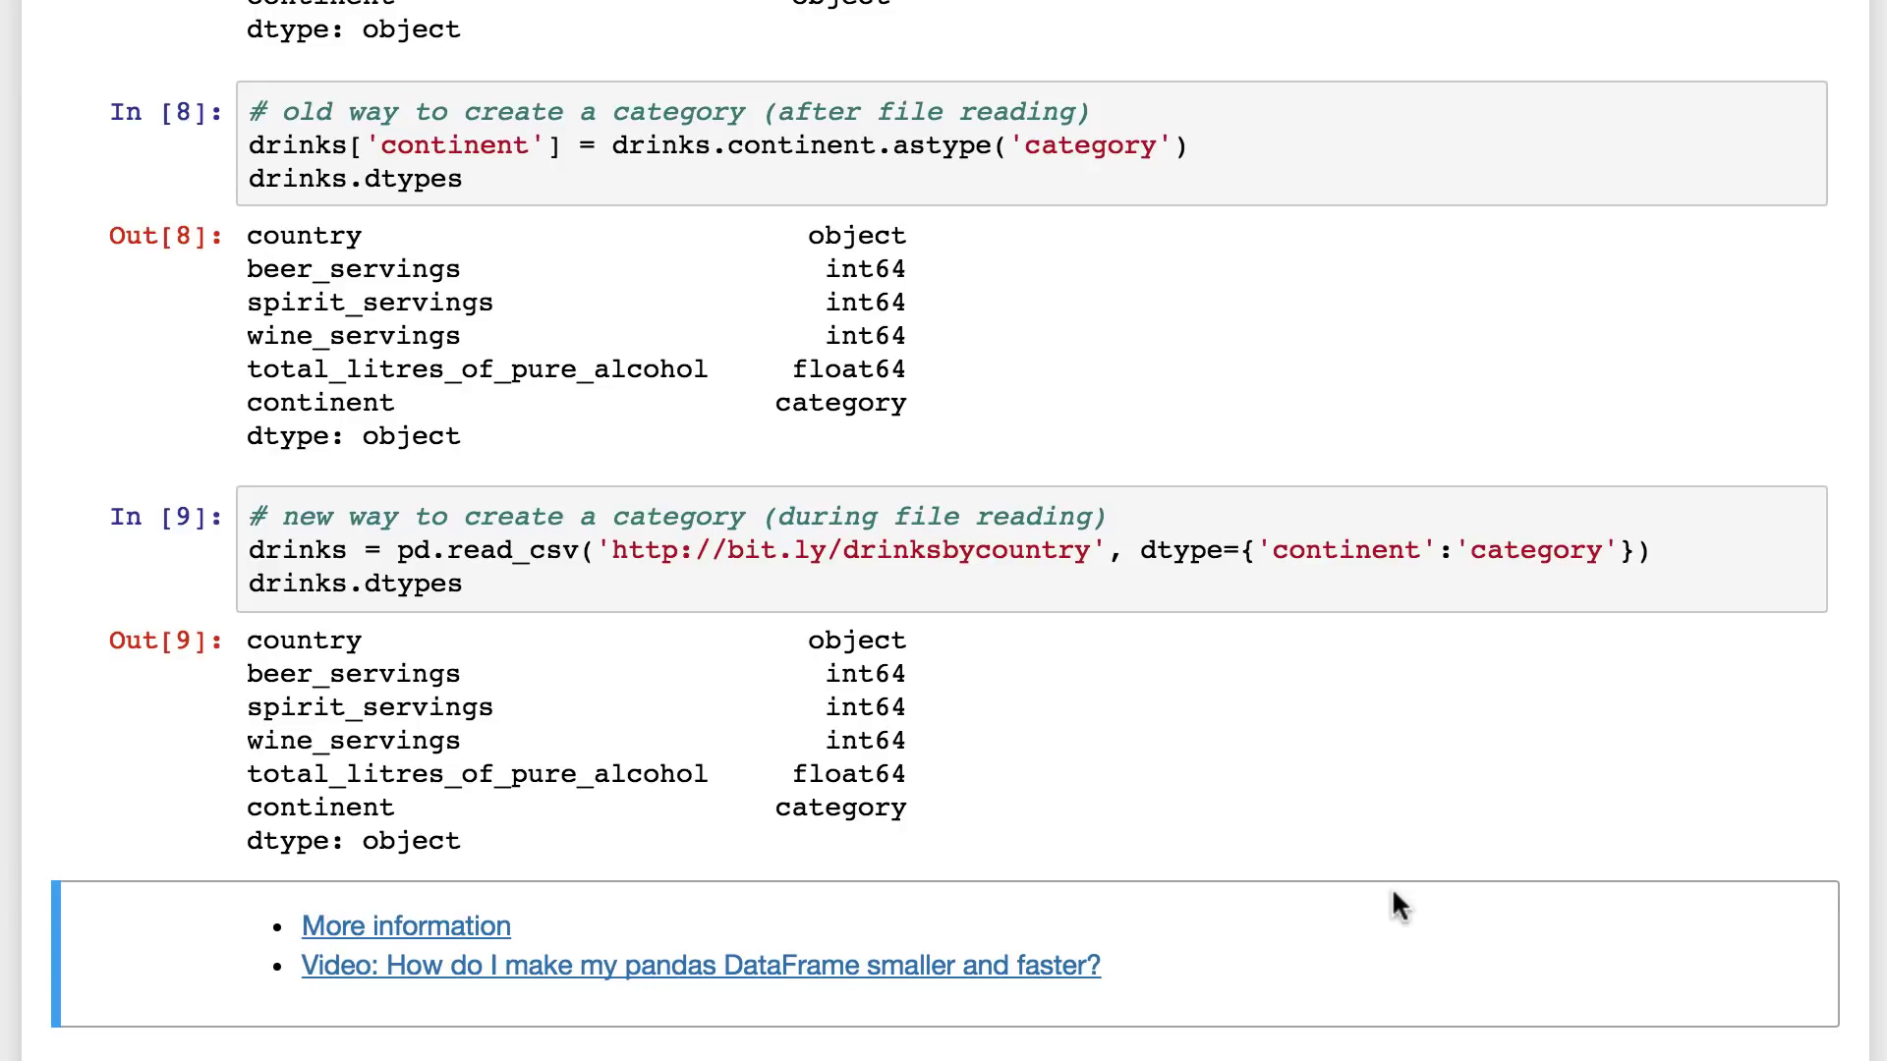
pyautogui.scroll(-1, 1394, 893)
pyautogui.scroll(-1, 1394, 893)
pyautogui.scroll(-3, 1394, 894)
pyautogui.scroll(-2, 1391, 906)
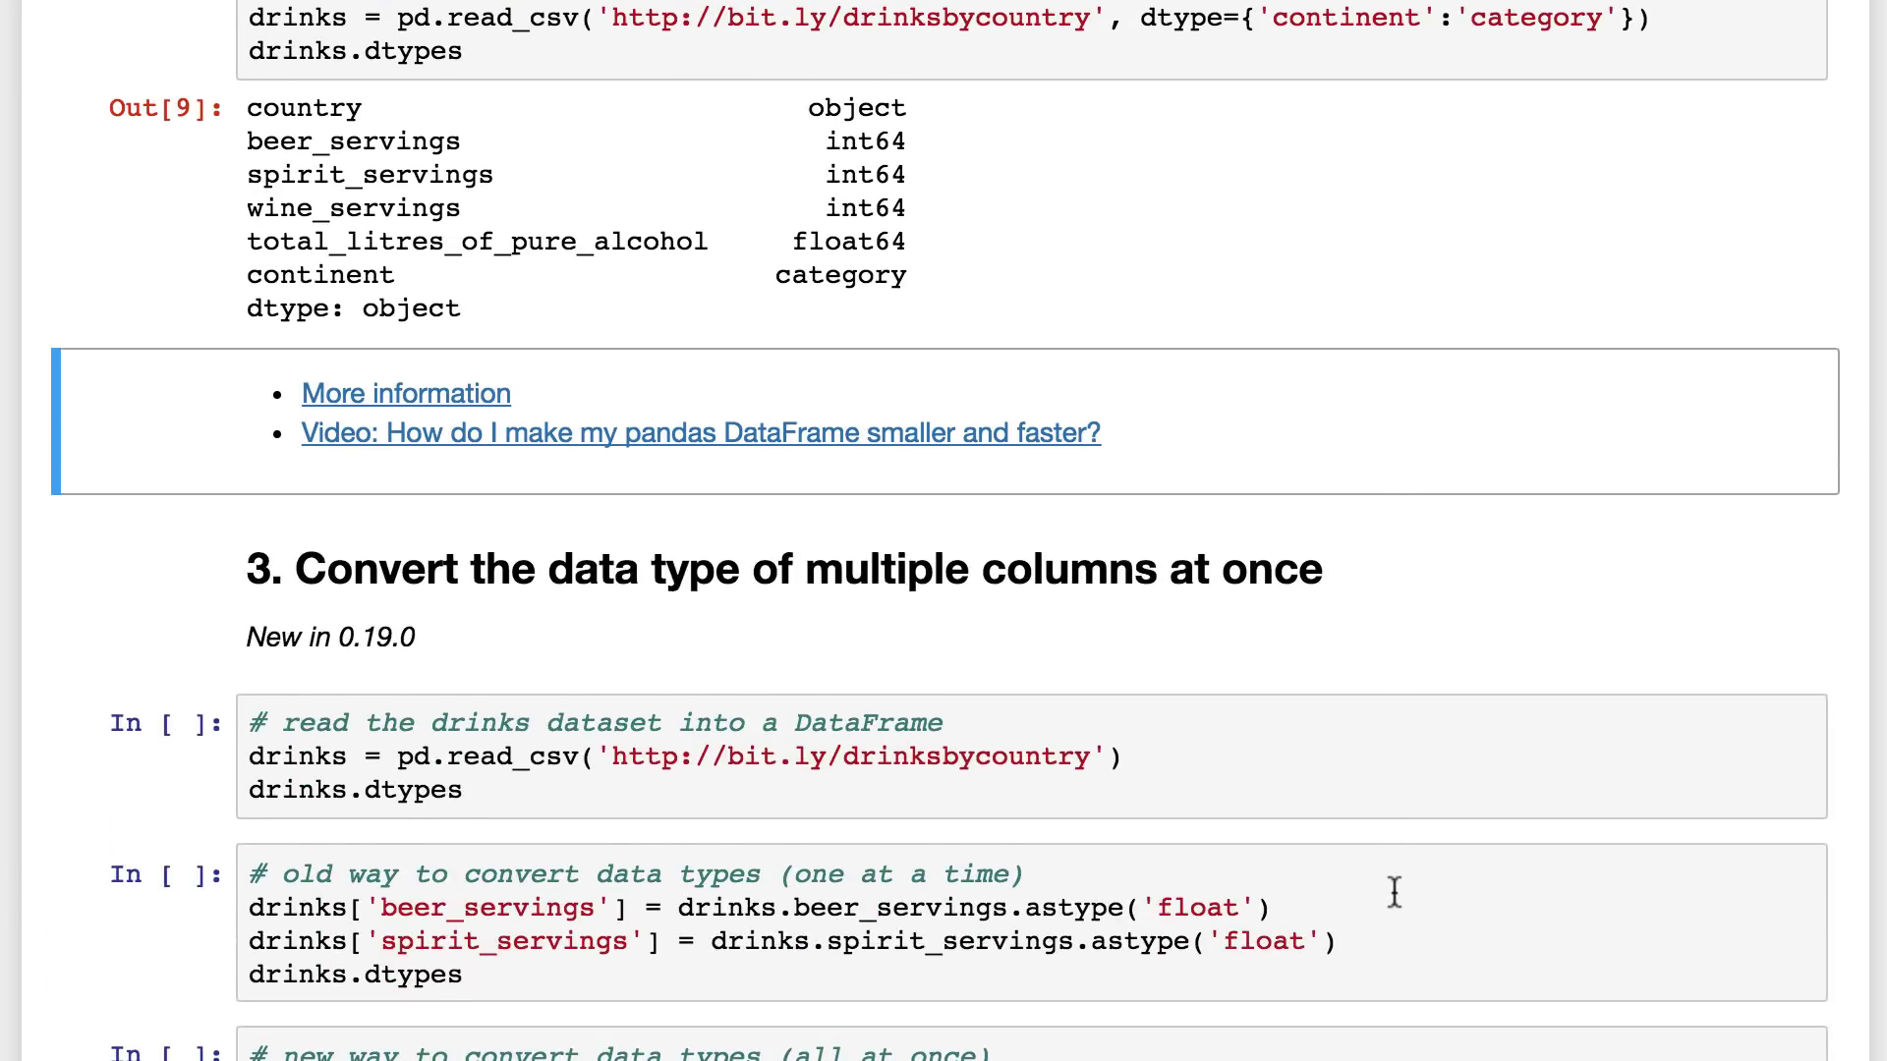
pyautogui.scroll(-1, 1393, 907)
pyautogui.scroll(-1, 1393, 907)
pyautogui.scroll(-1, 1393, 894)
pyautogui.scroll(-1, 1393, 893)
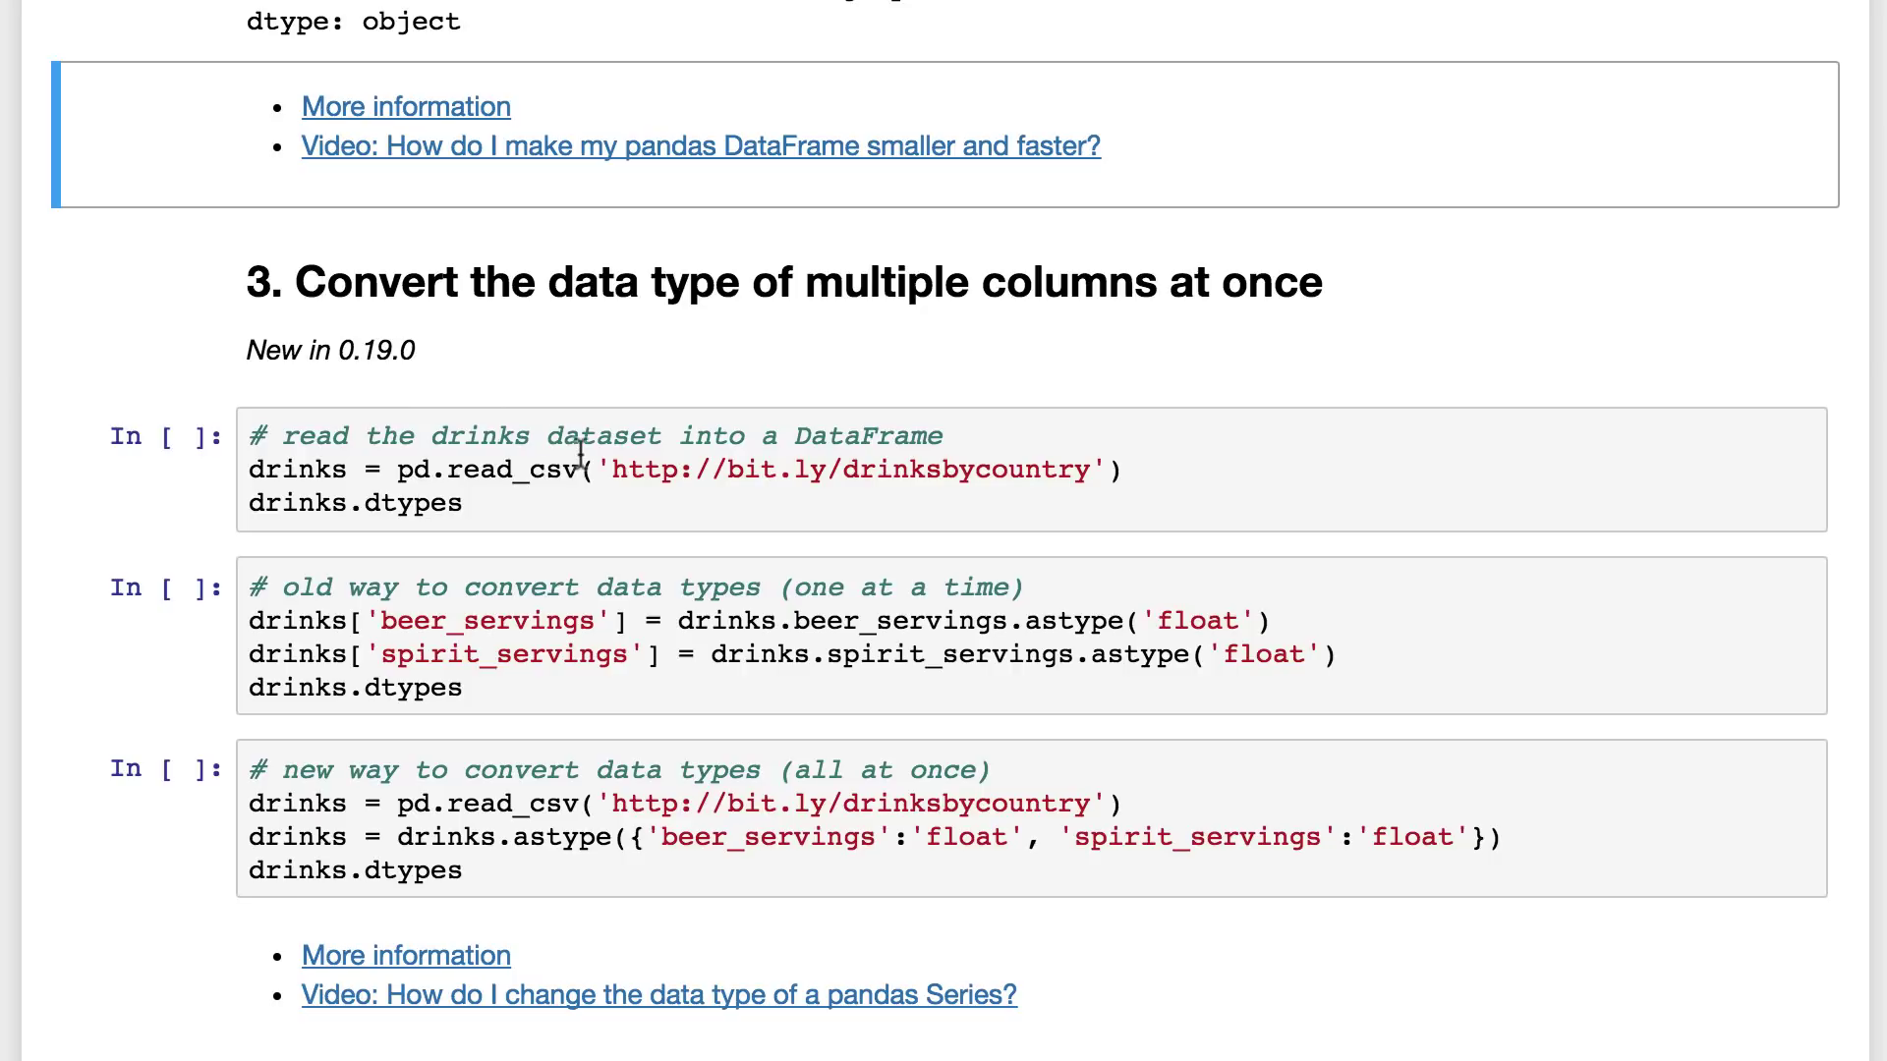
# Step: Run section 3's drinks read_csv cell, listing beer and spirit servings as int64
pyautogui.click(666, 505)
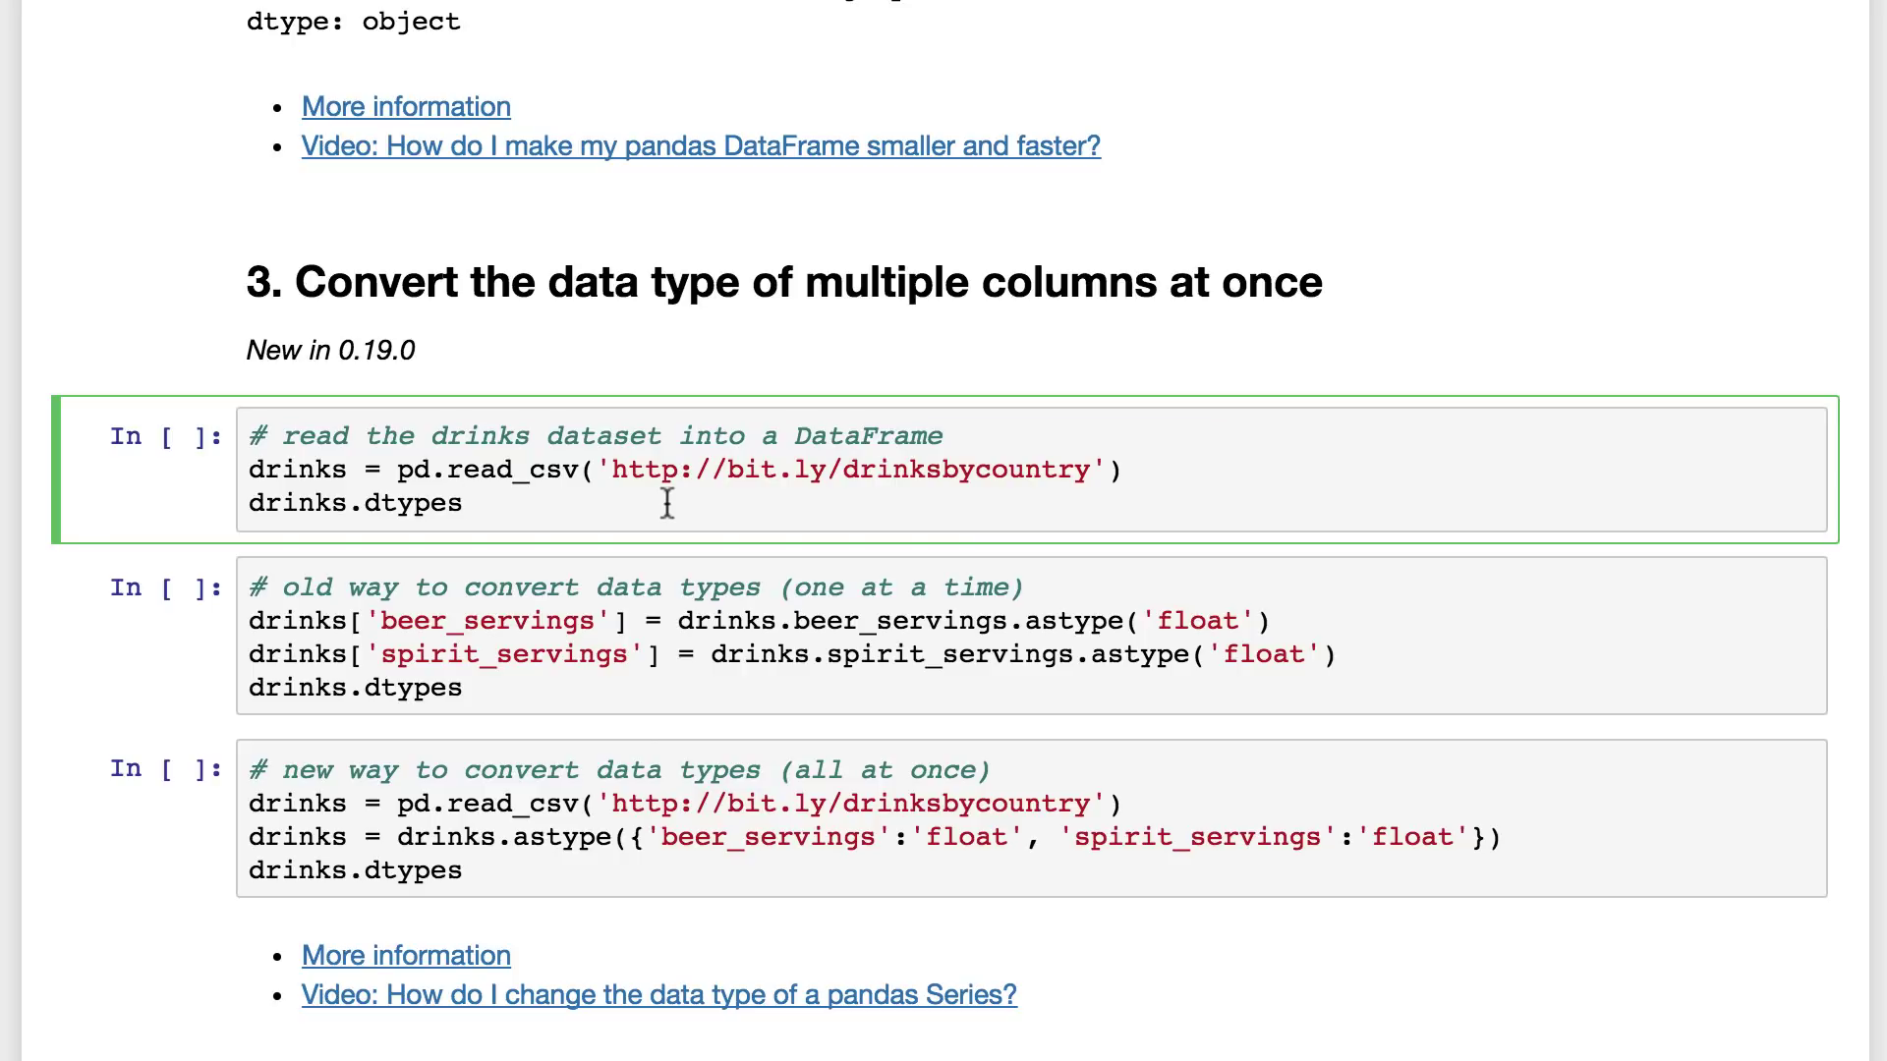
pyautogui.hotkey('shift', 'Return')
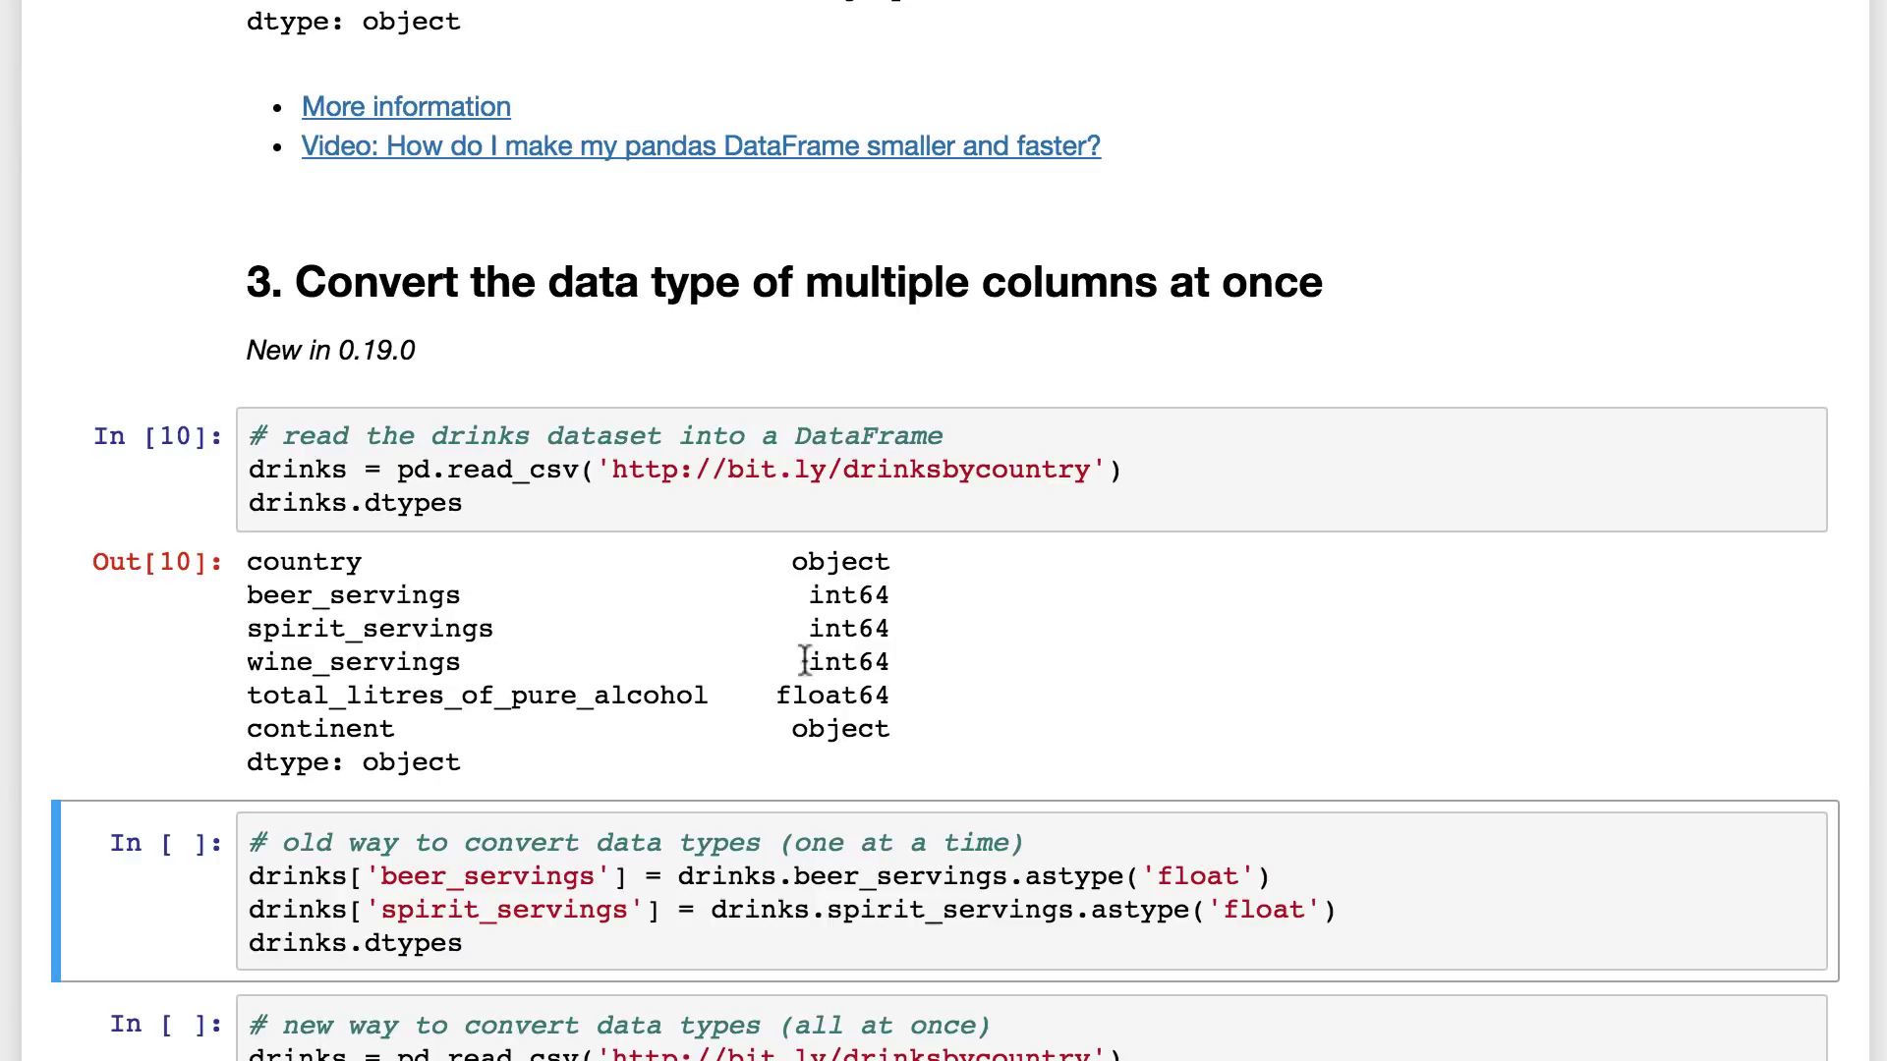
pyautogui.scroll(-2, 834, 713)
pyautogui.scroll(-1, 832, 713)
pyautogui.scroll(-2, 834, 712)
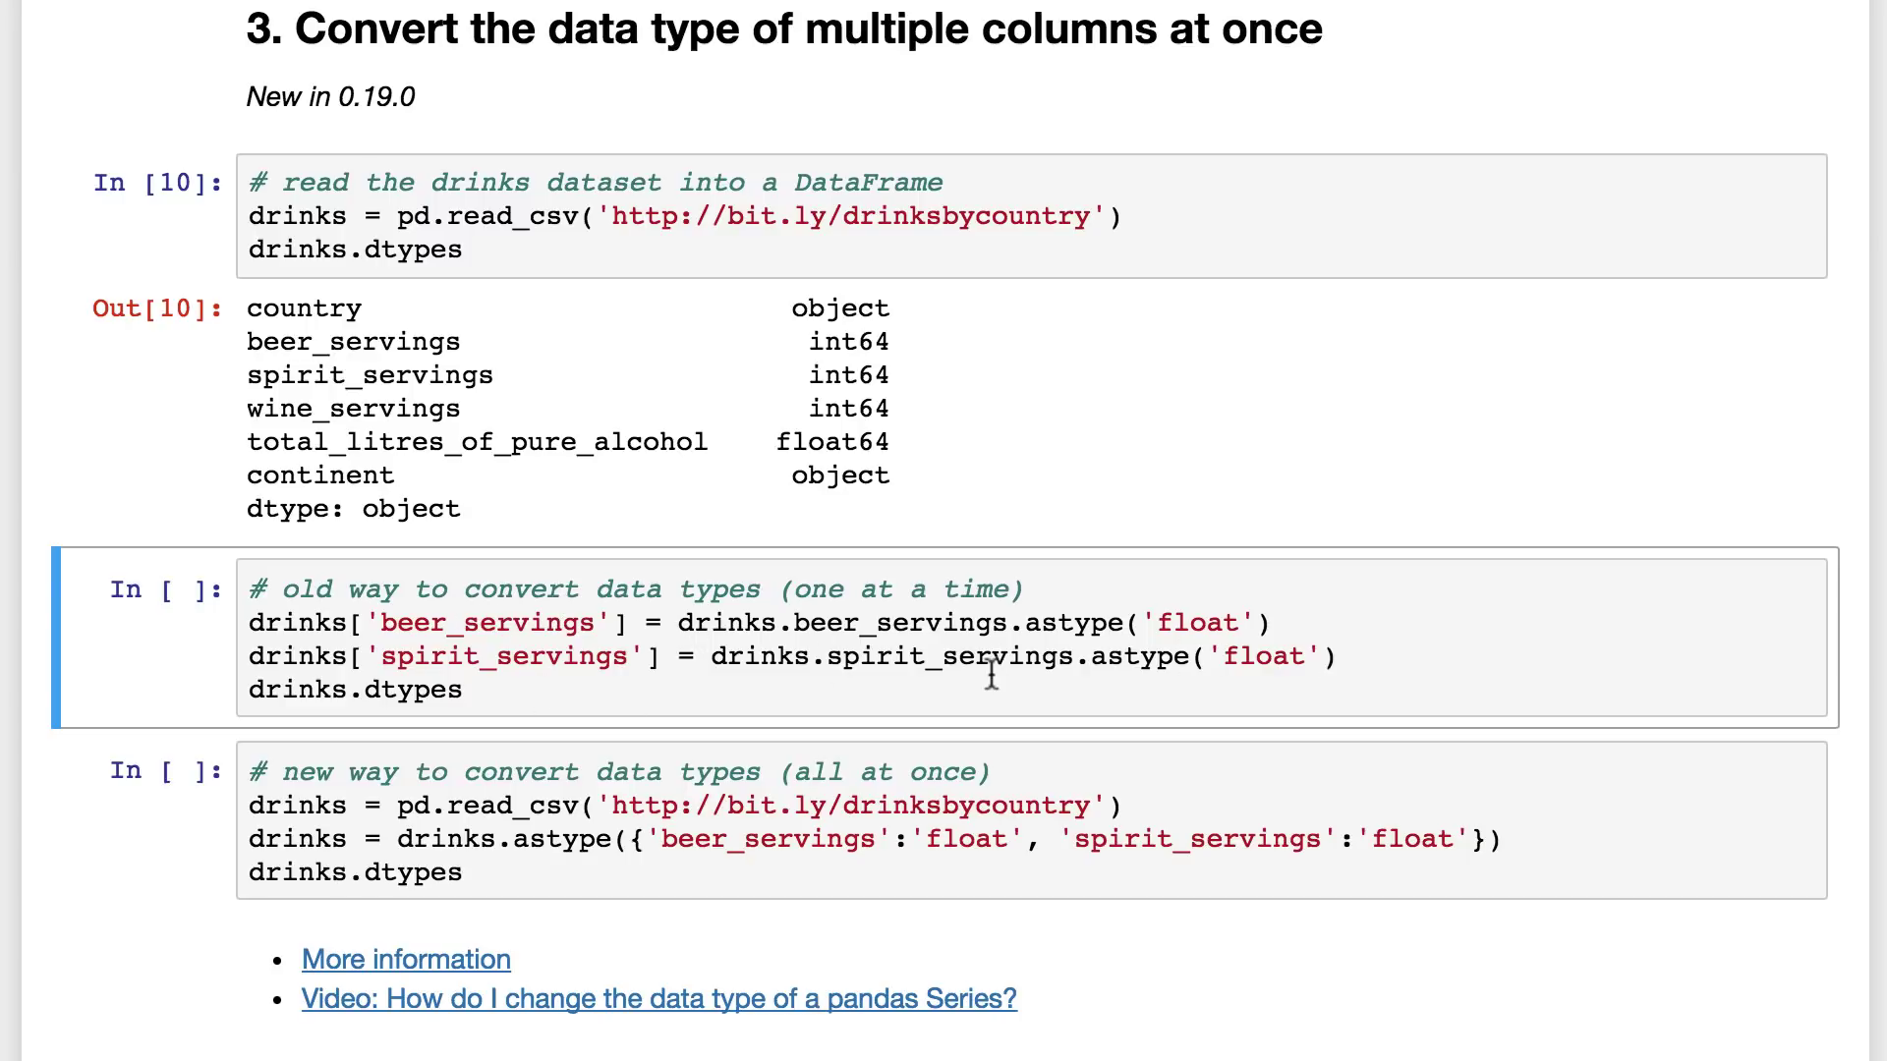
pyautogui.hotkey('shift', 'Return')
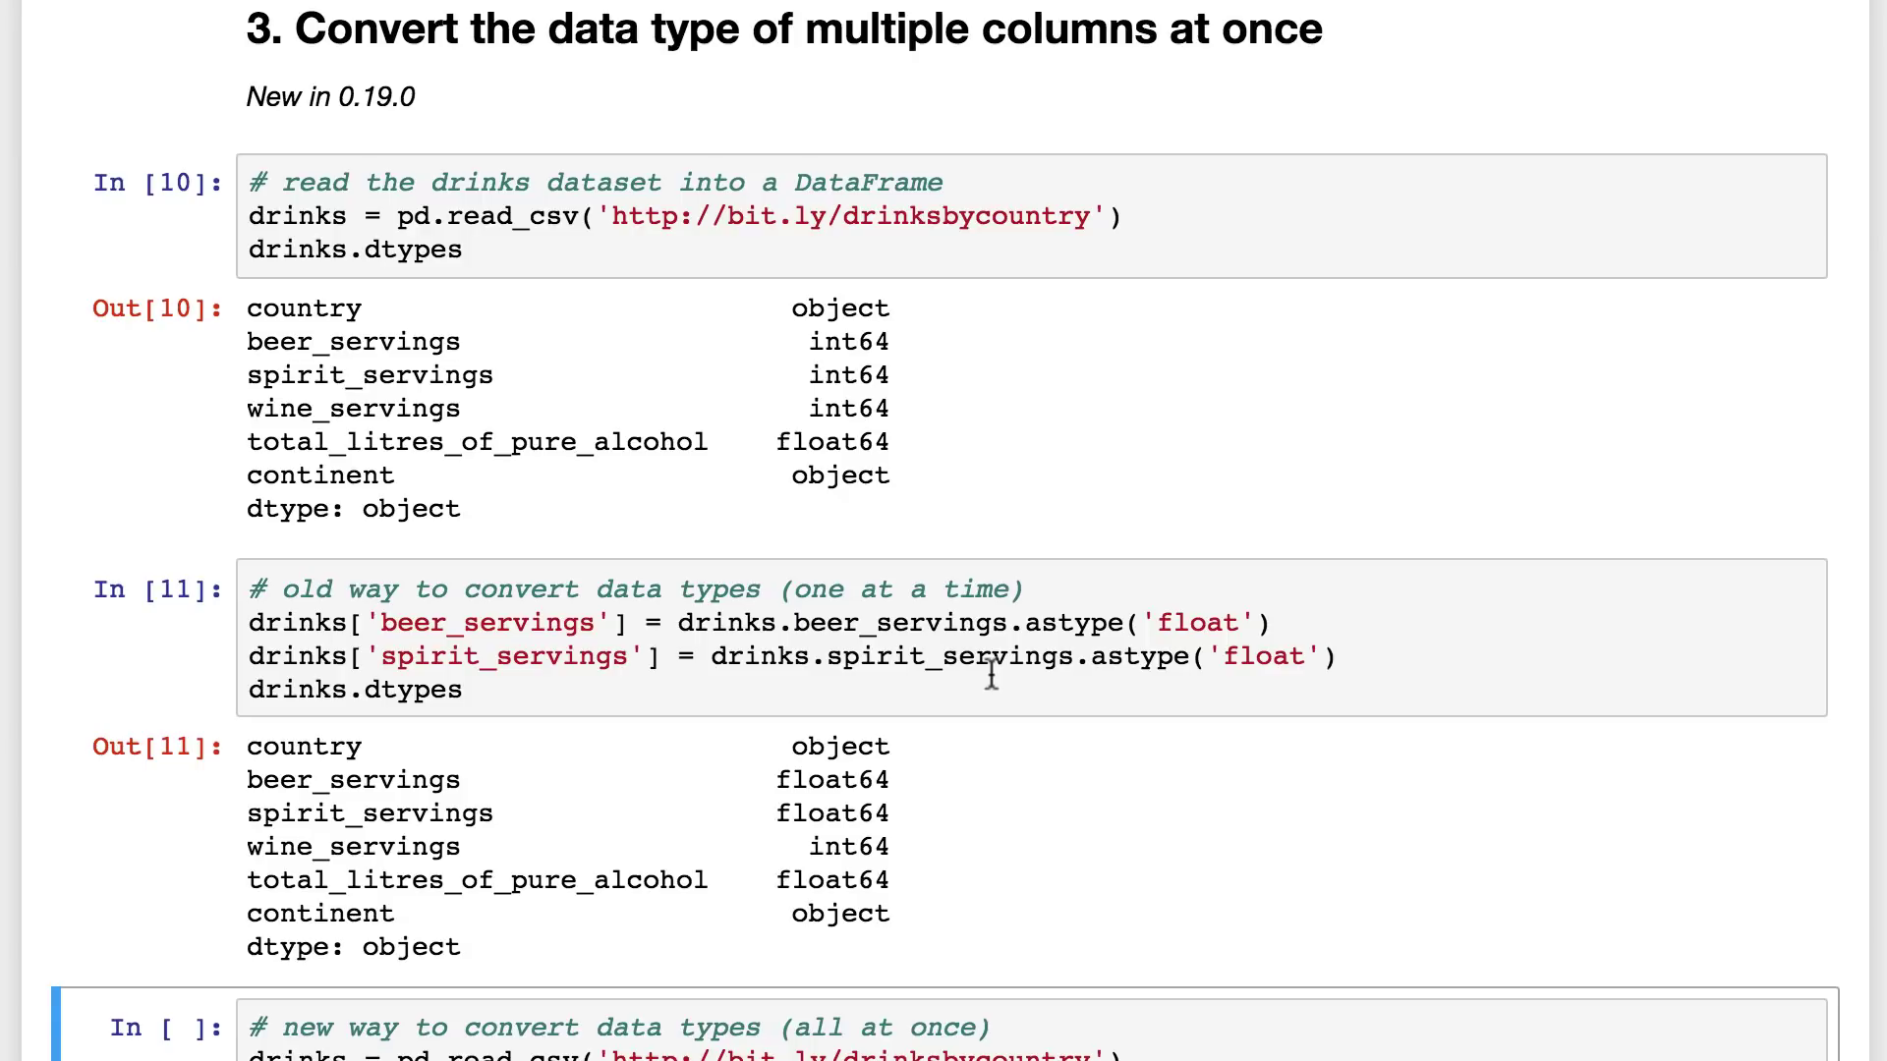
pyautogui.scroll(-3, 990, 671)
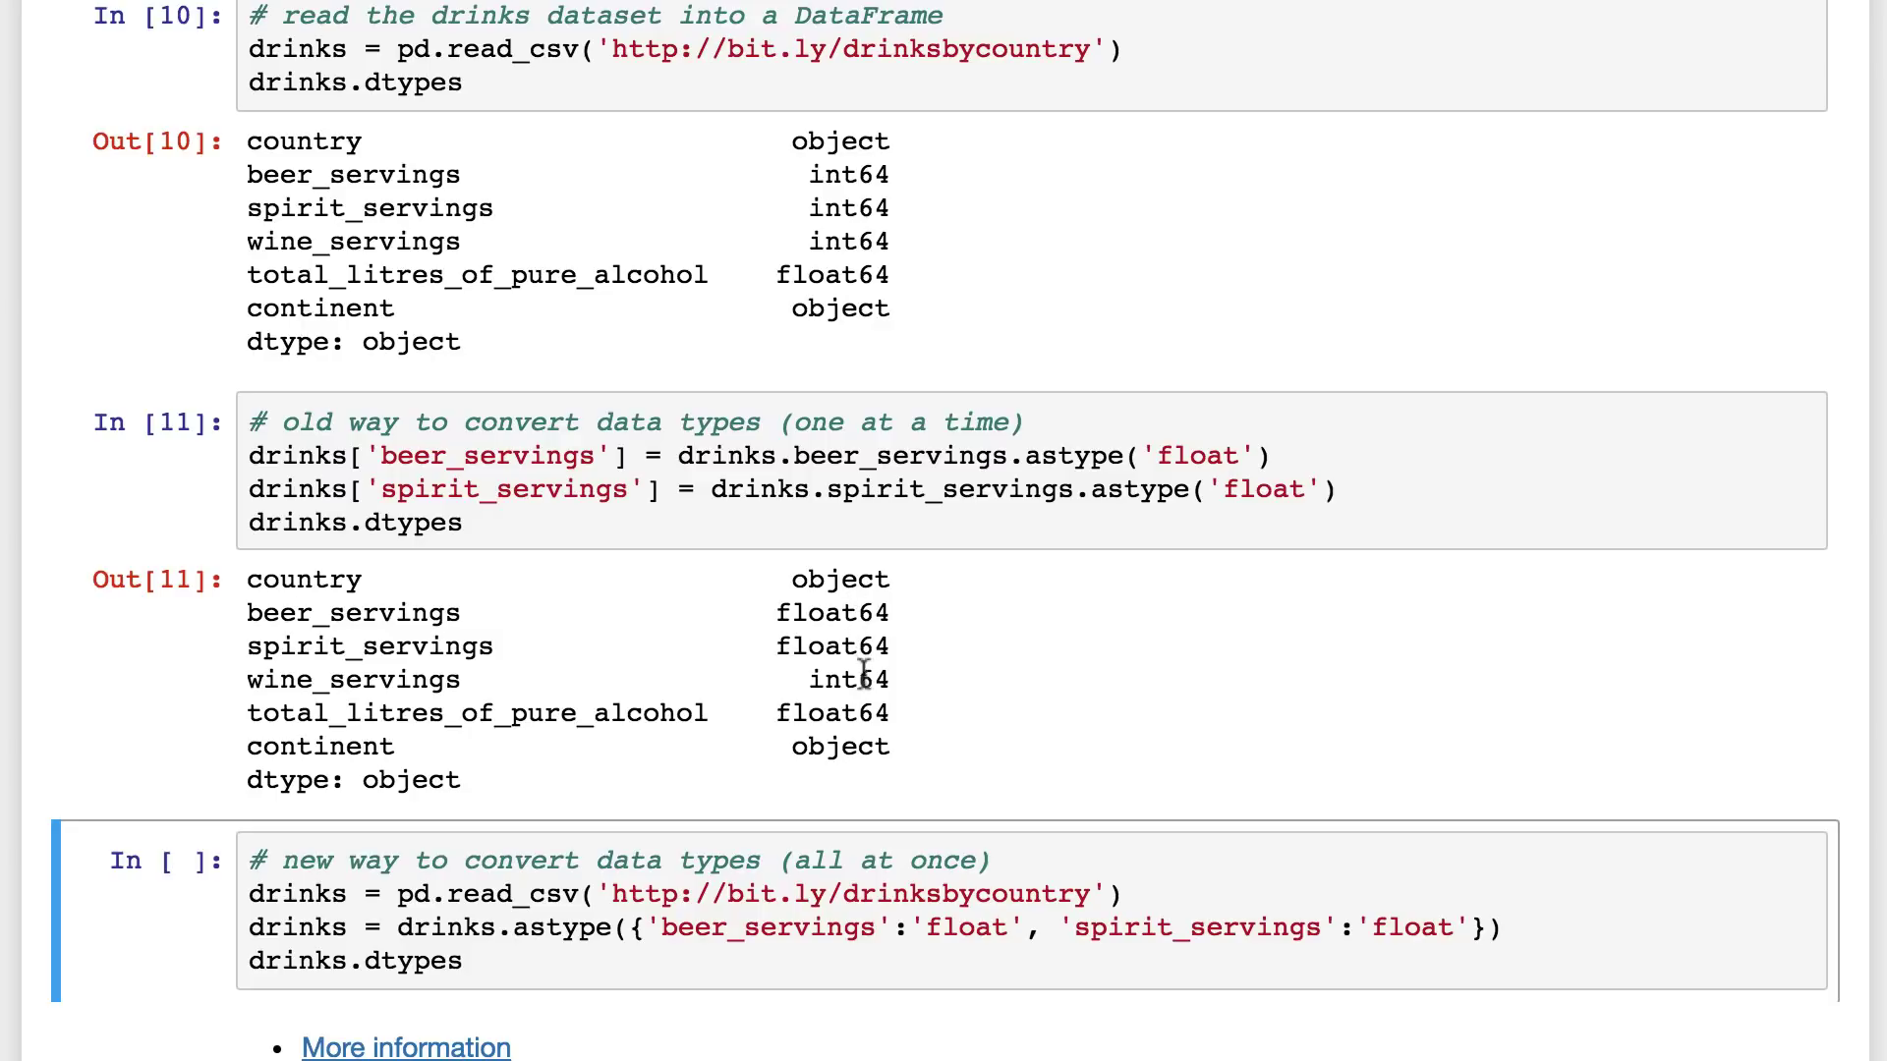
pyautogui.scroll(-1, 867, 679)
pyautogui.scroll(-1, 867, 679)
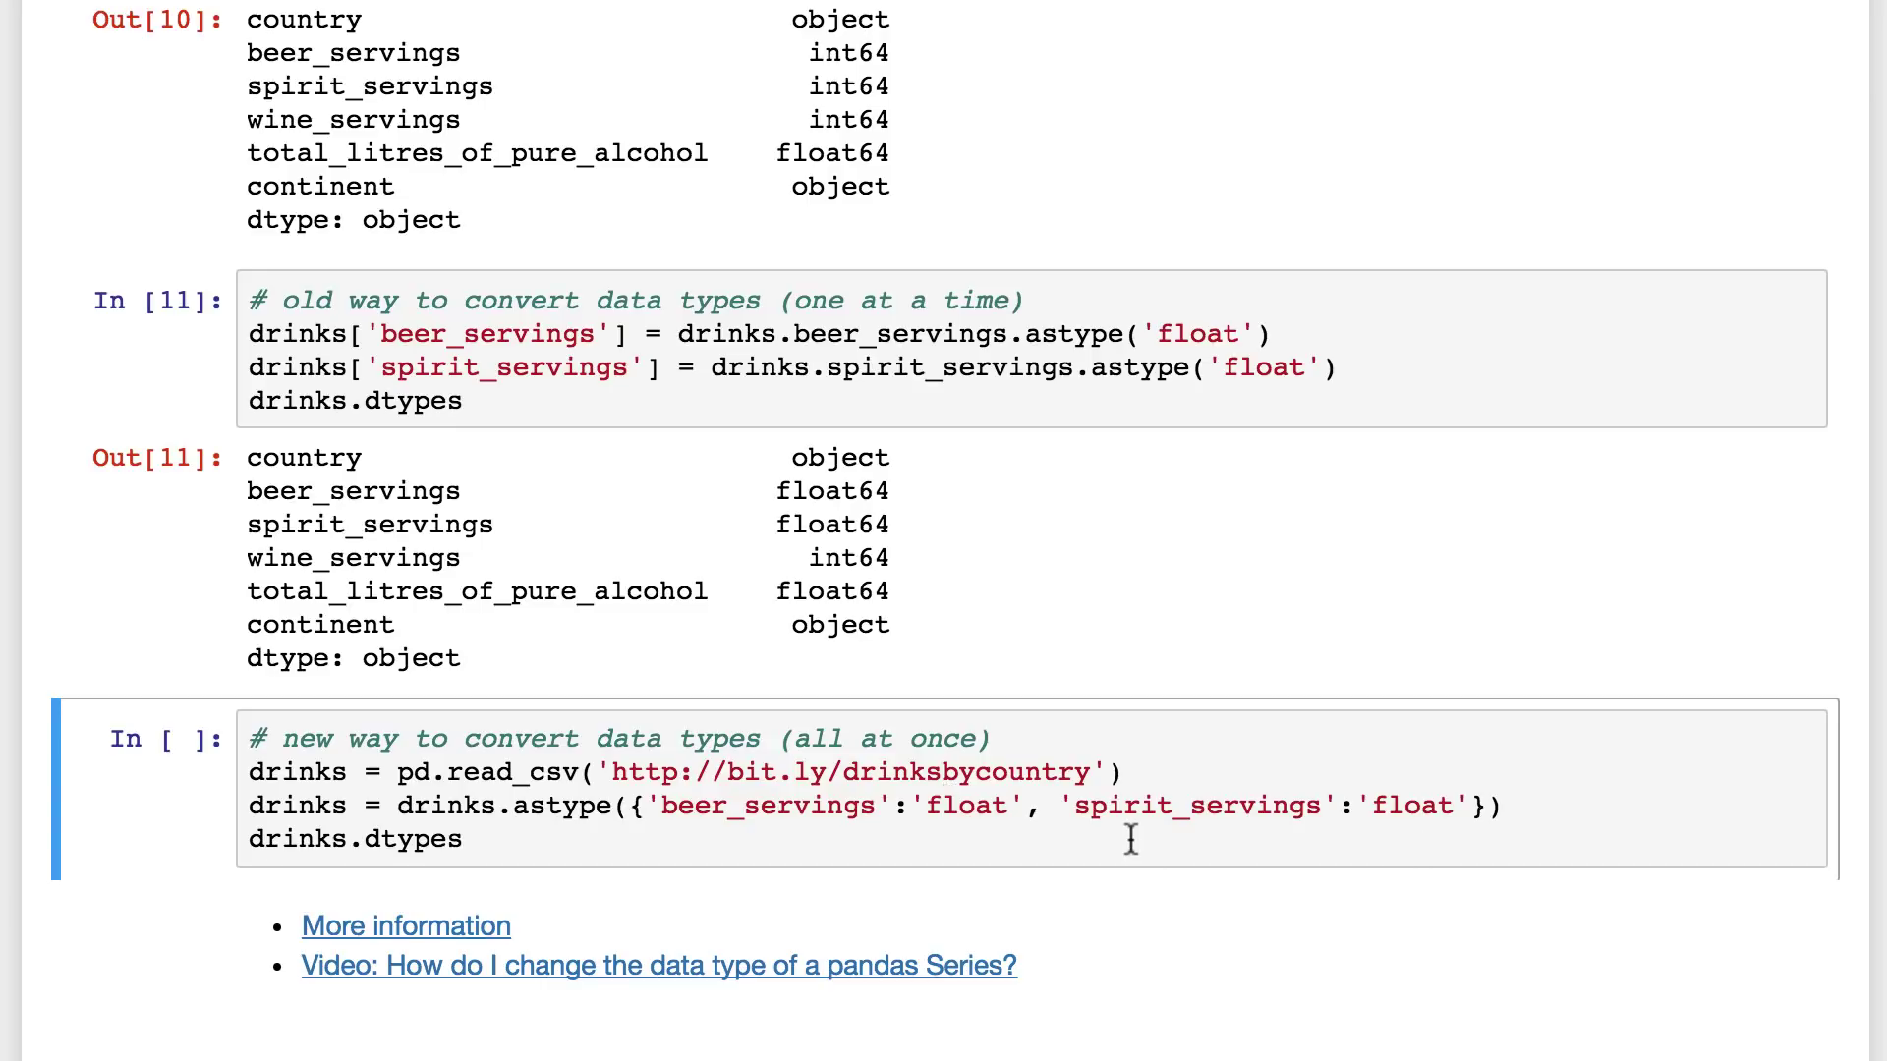
# Step: Convert beer and spirit servings to float64 together in a single astype call
pyautogui.hotkey('shift', 'Return')
pyautogui.scroll(-3, 1131, 838)
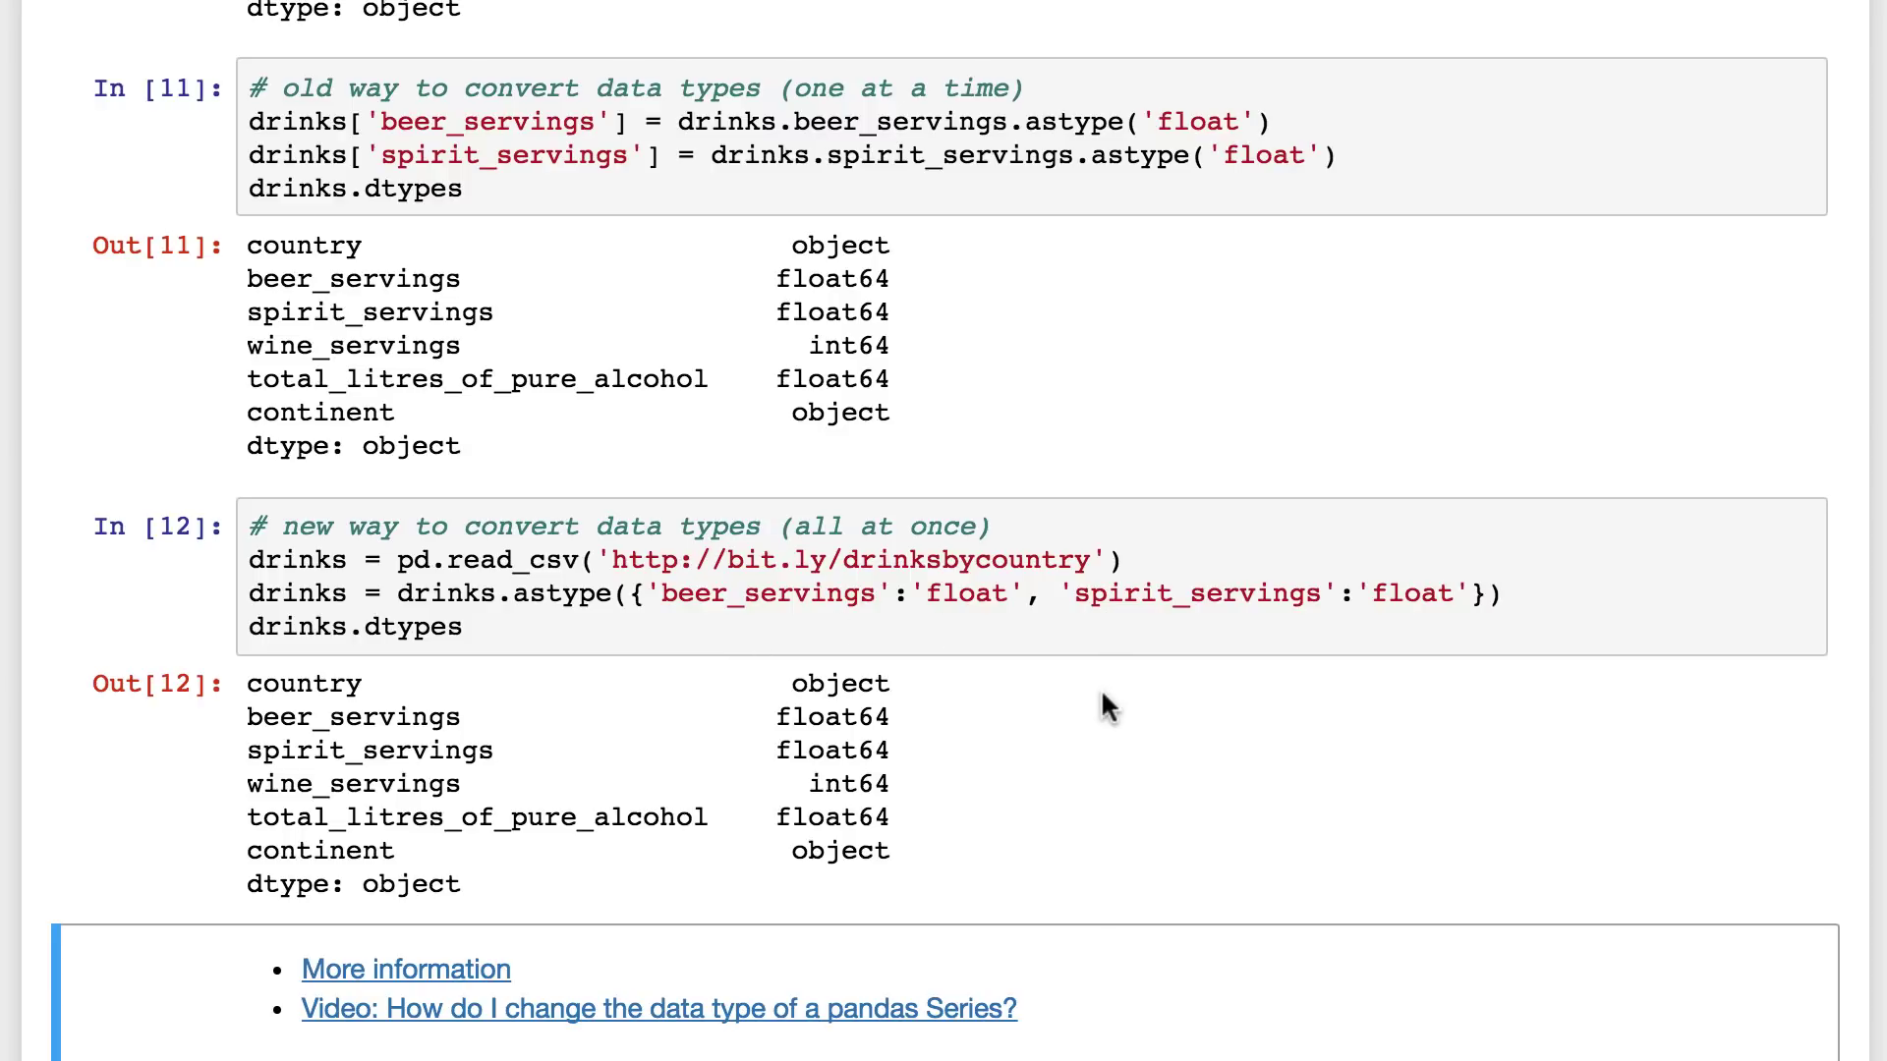
pyautogui.scroll(-1, 1102, 694)
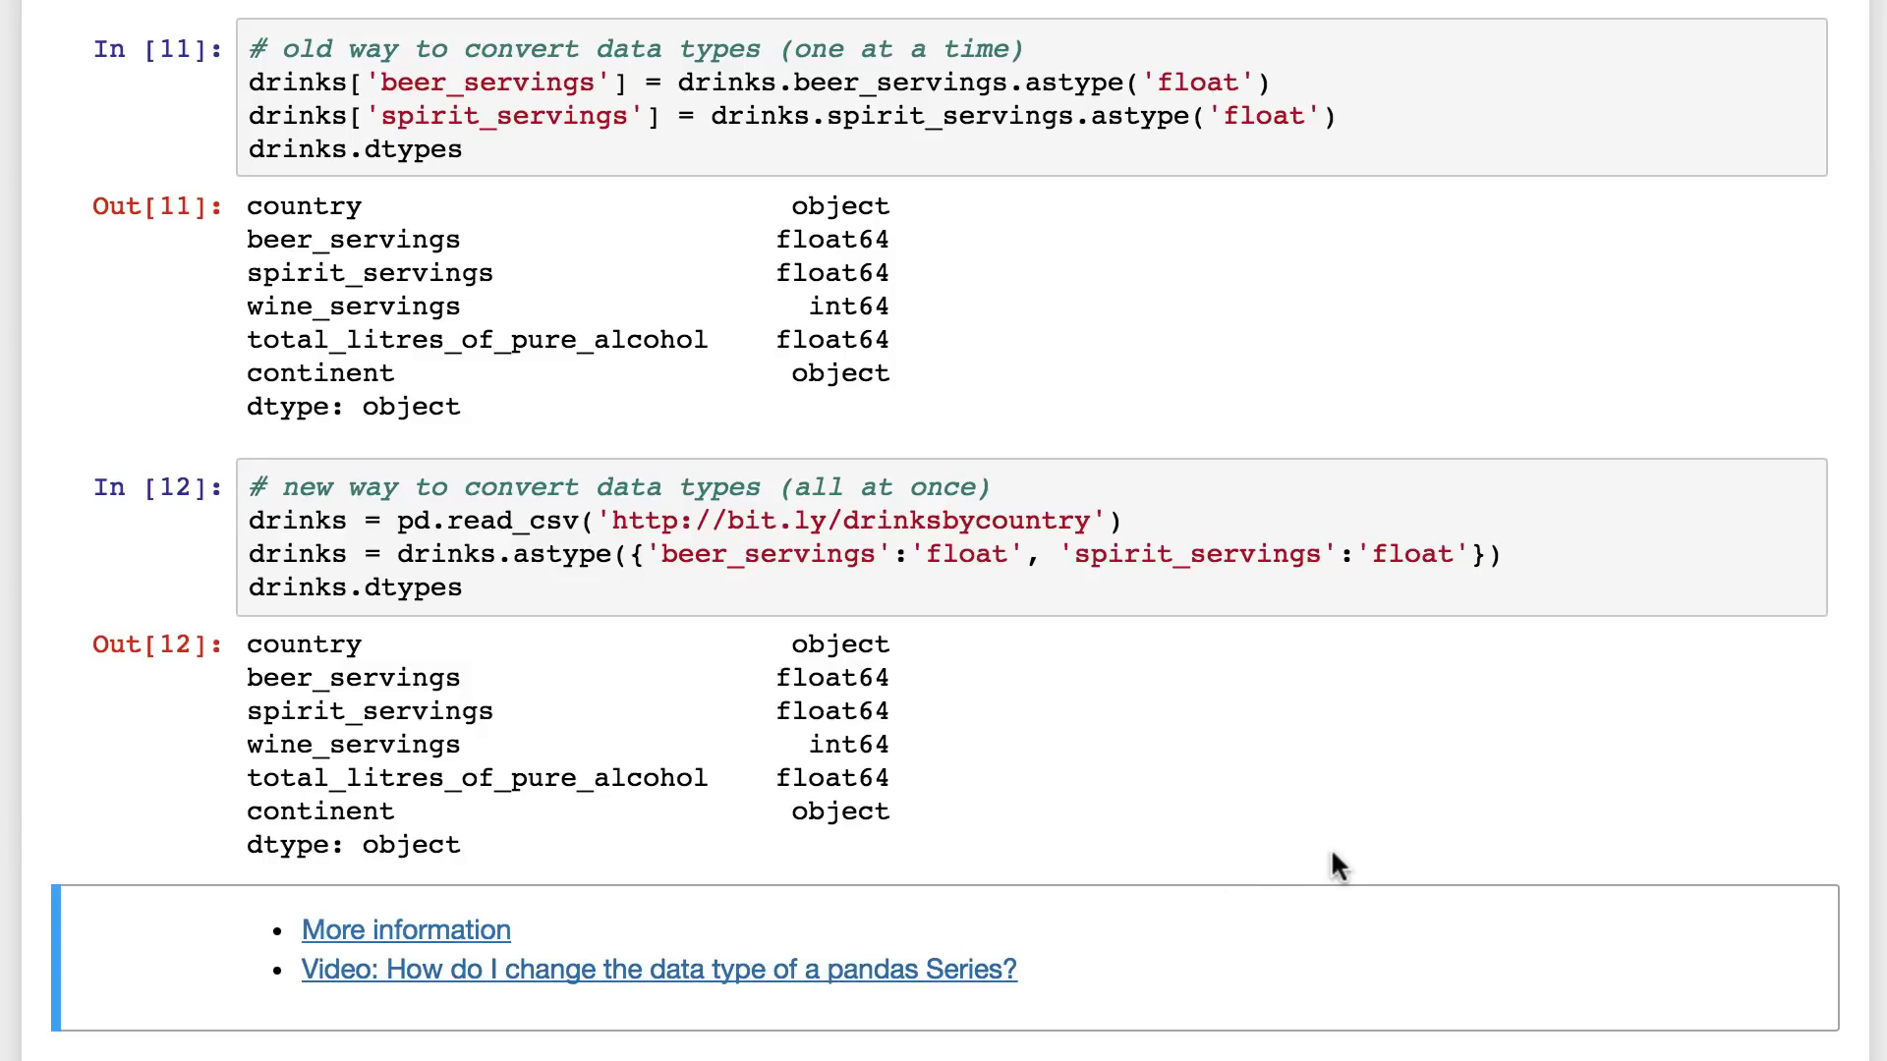
pyautogui.scroll(-2, 1332, 852)
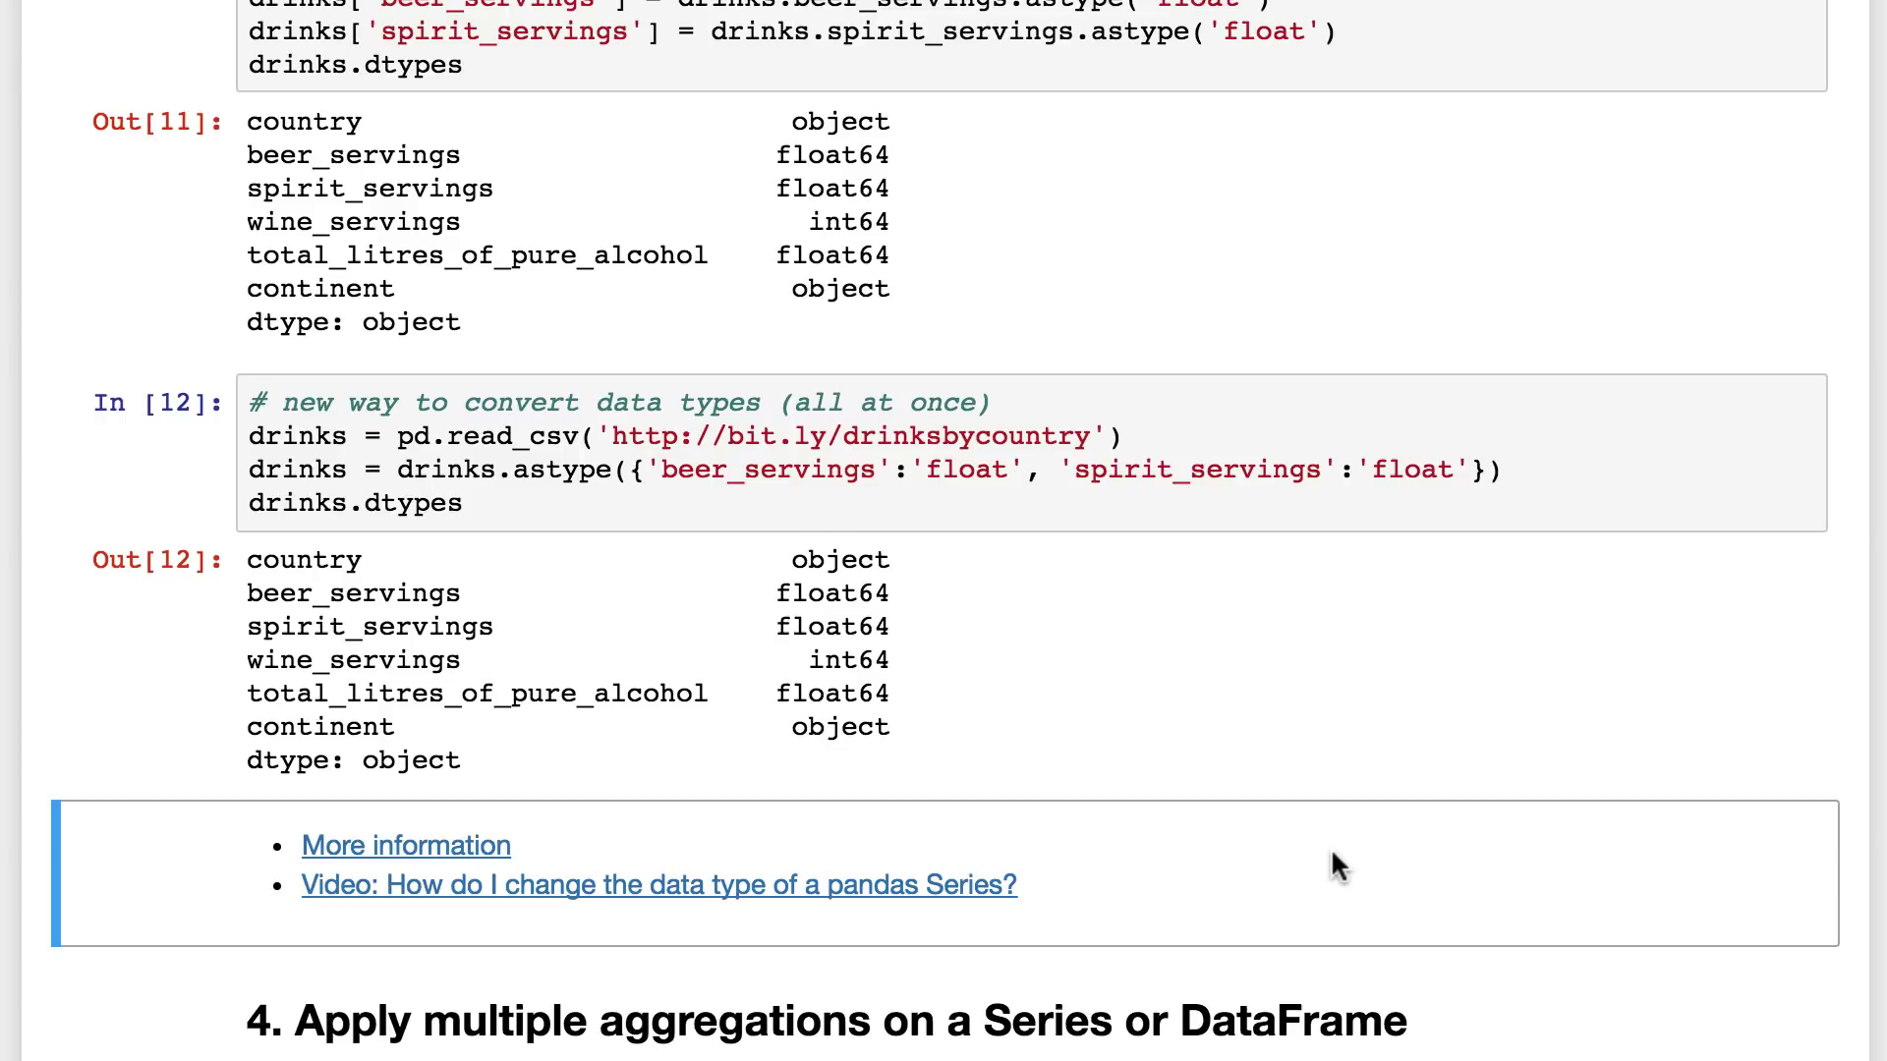
pyautogui.scroll(-2, 1332, 852)
pyautogui.scroll(-2, 1332, 852)
pyautogui.scroll(-3, 1332, 852)
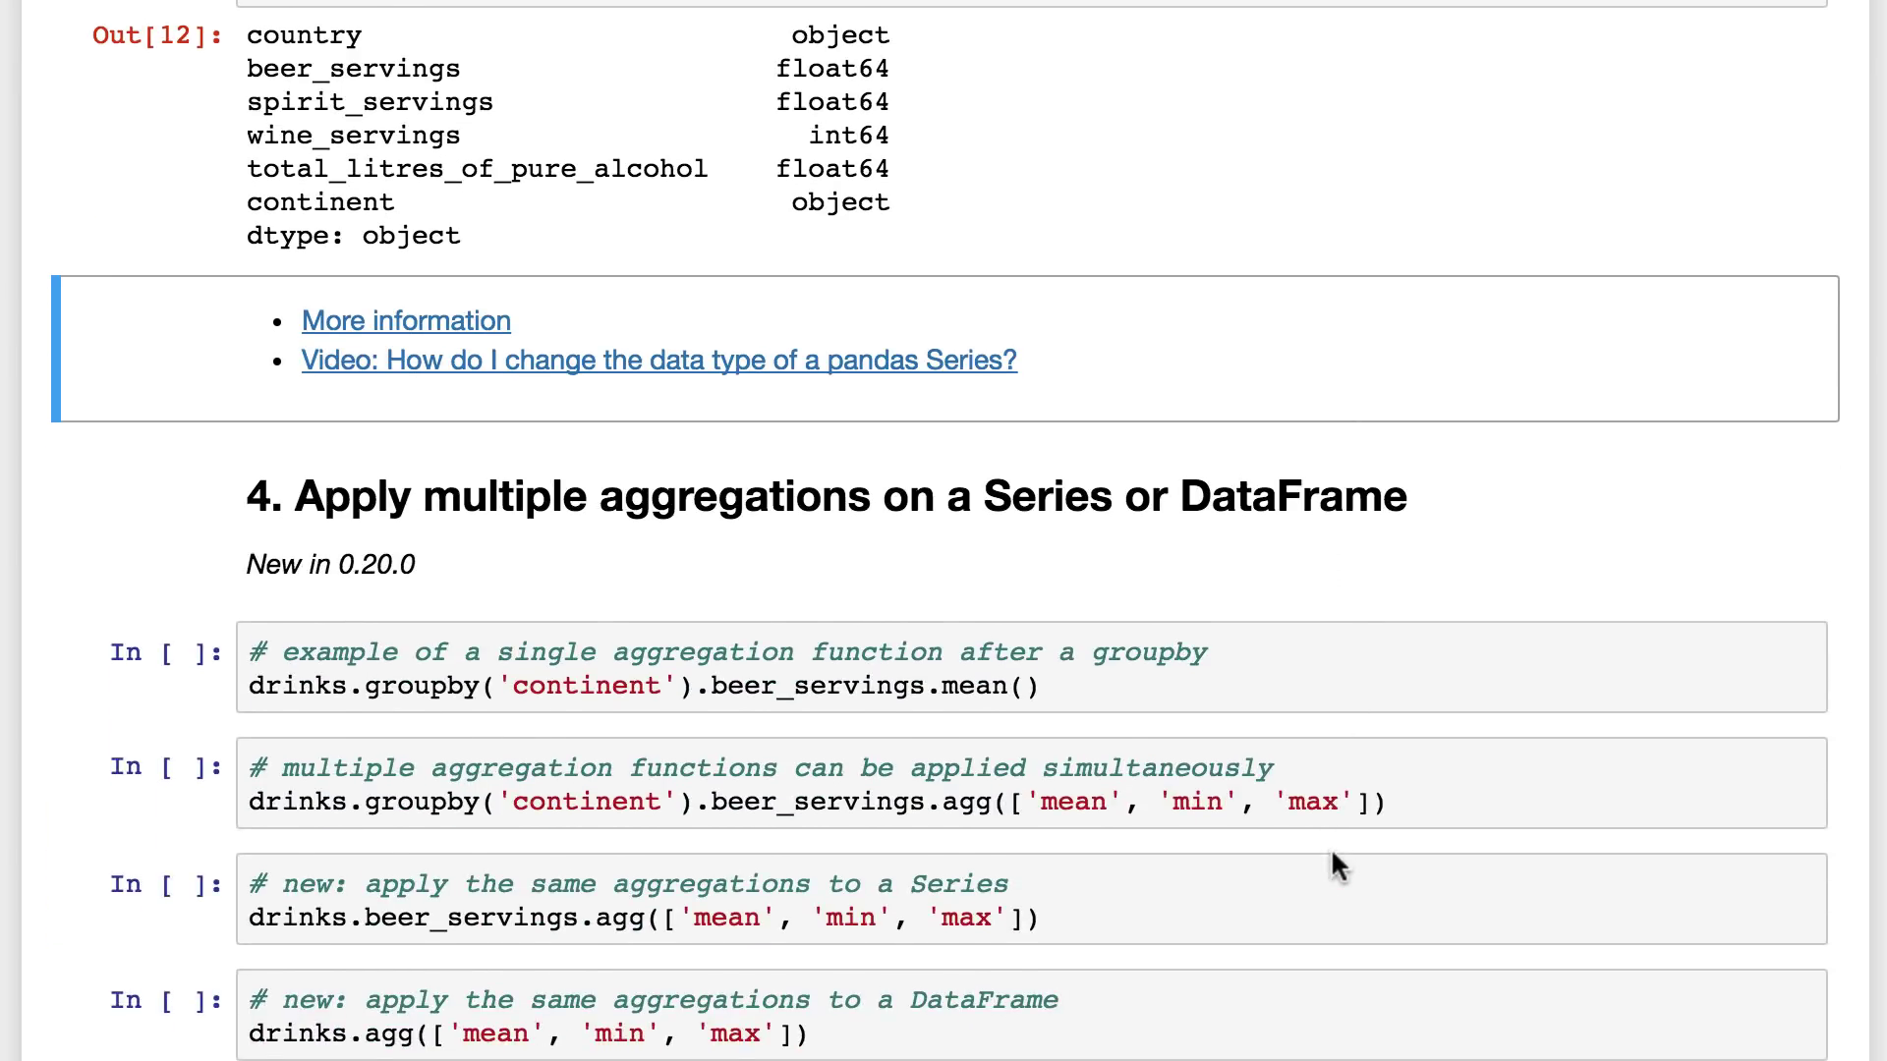
pyautogui.scroll(-1, 1332, 856)
pyautogui.scroll(-2, 1331, 856)
pyautogui.scroll(-1, 1331, 856)
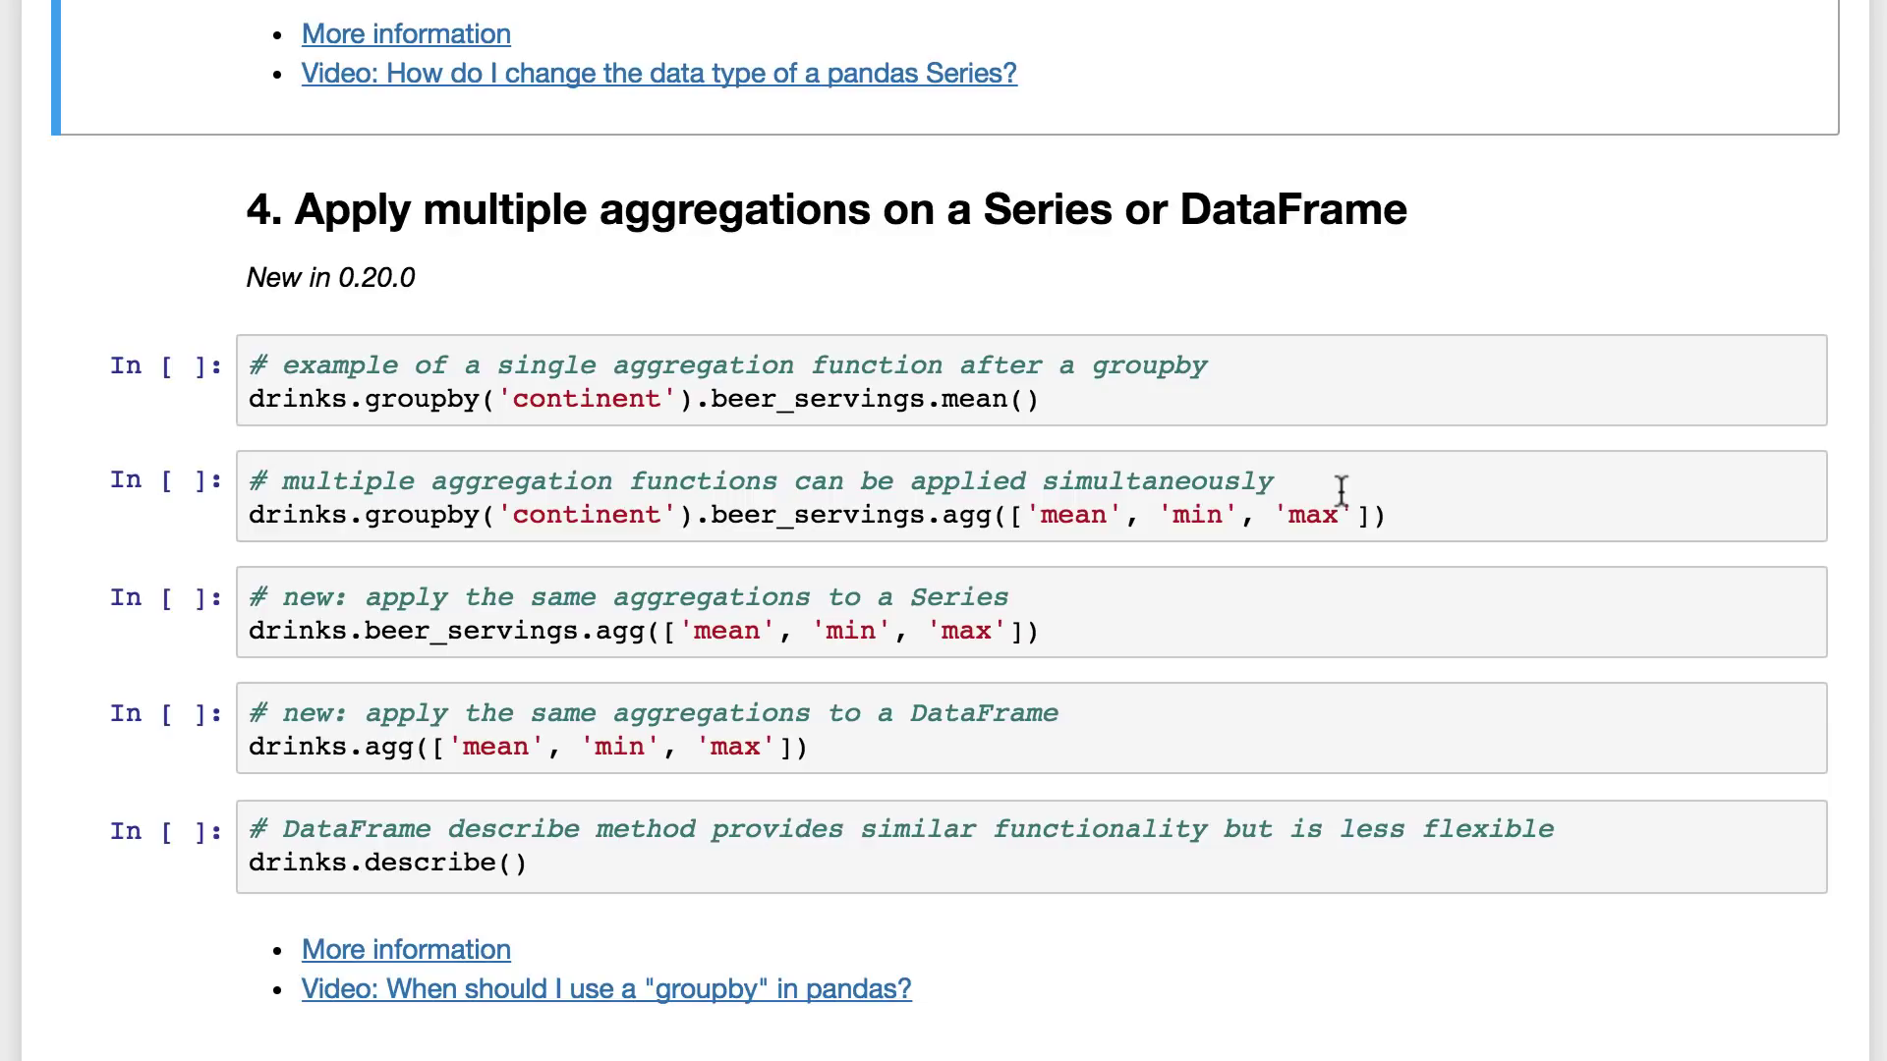
# Step: Compute mean beer servings per continent with groupby and mean()
pyautogui.click(1172, 399)
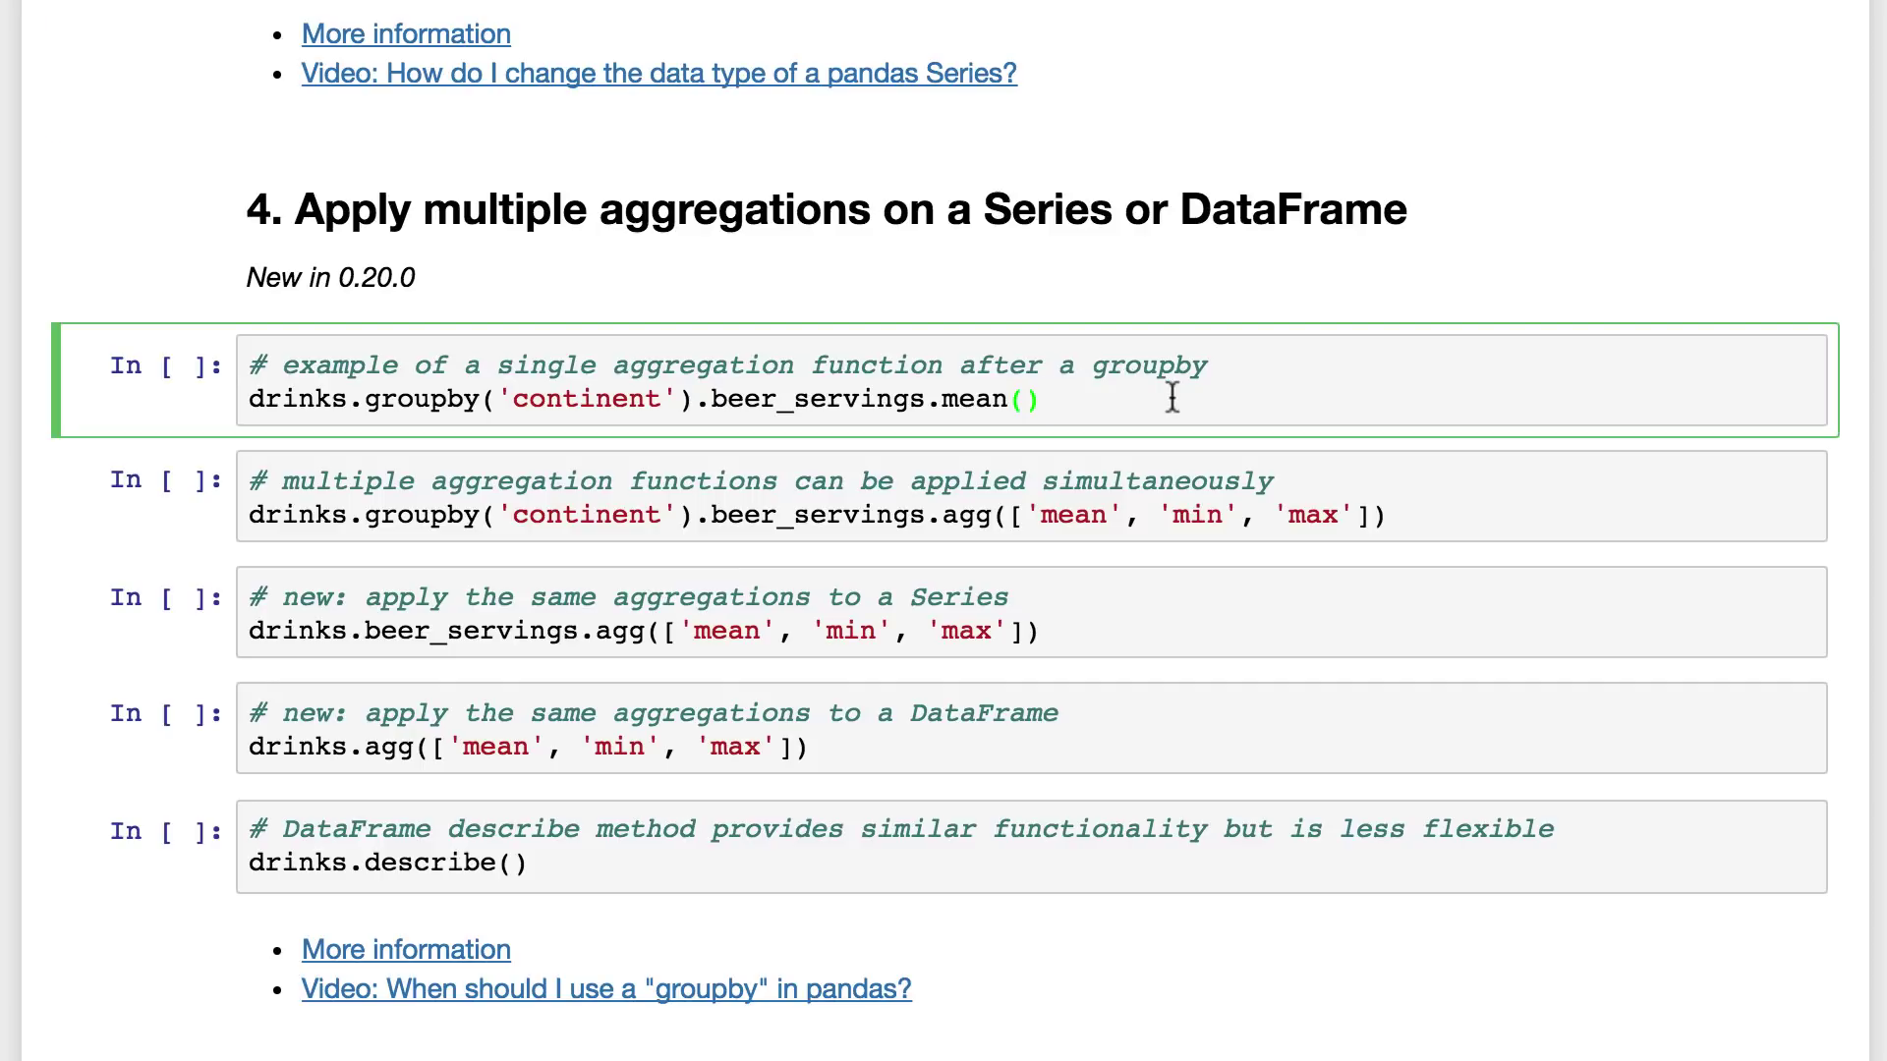
pyautogui.hotkey('shift', 'Return')
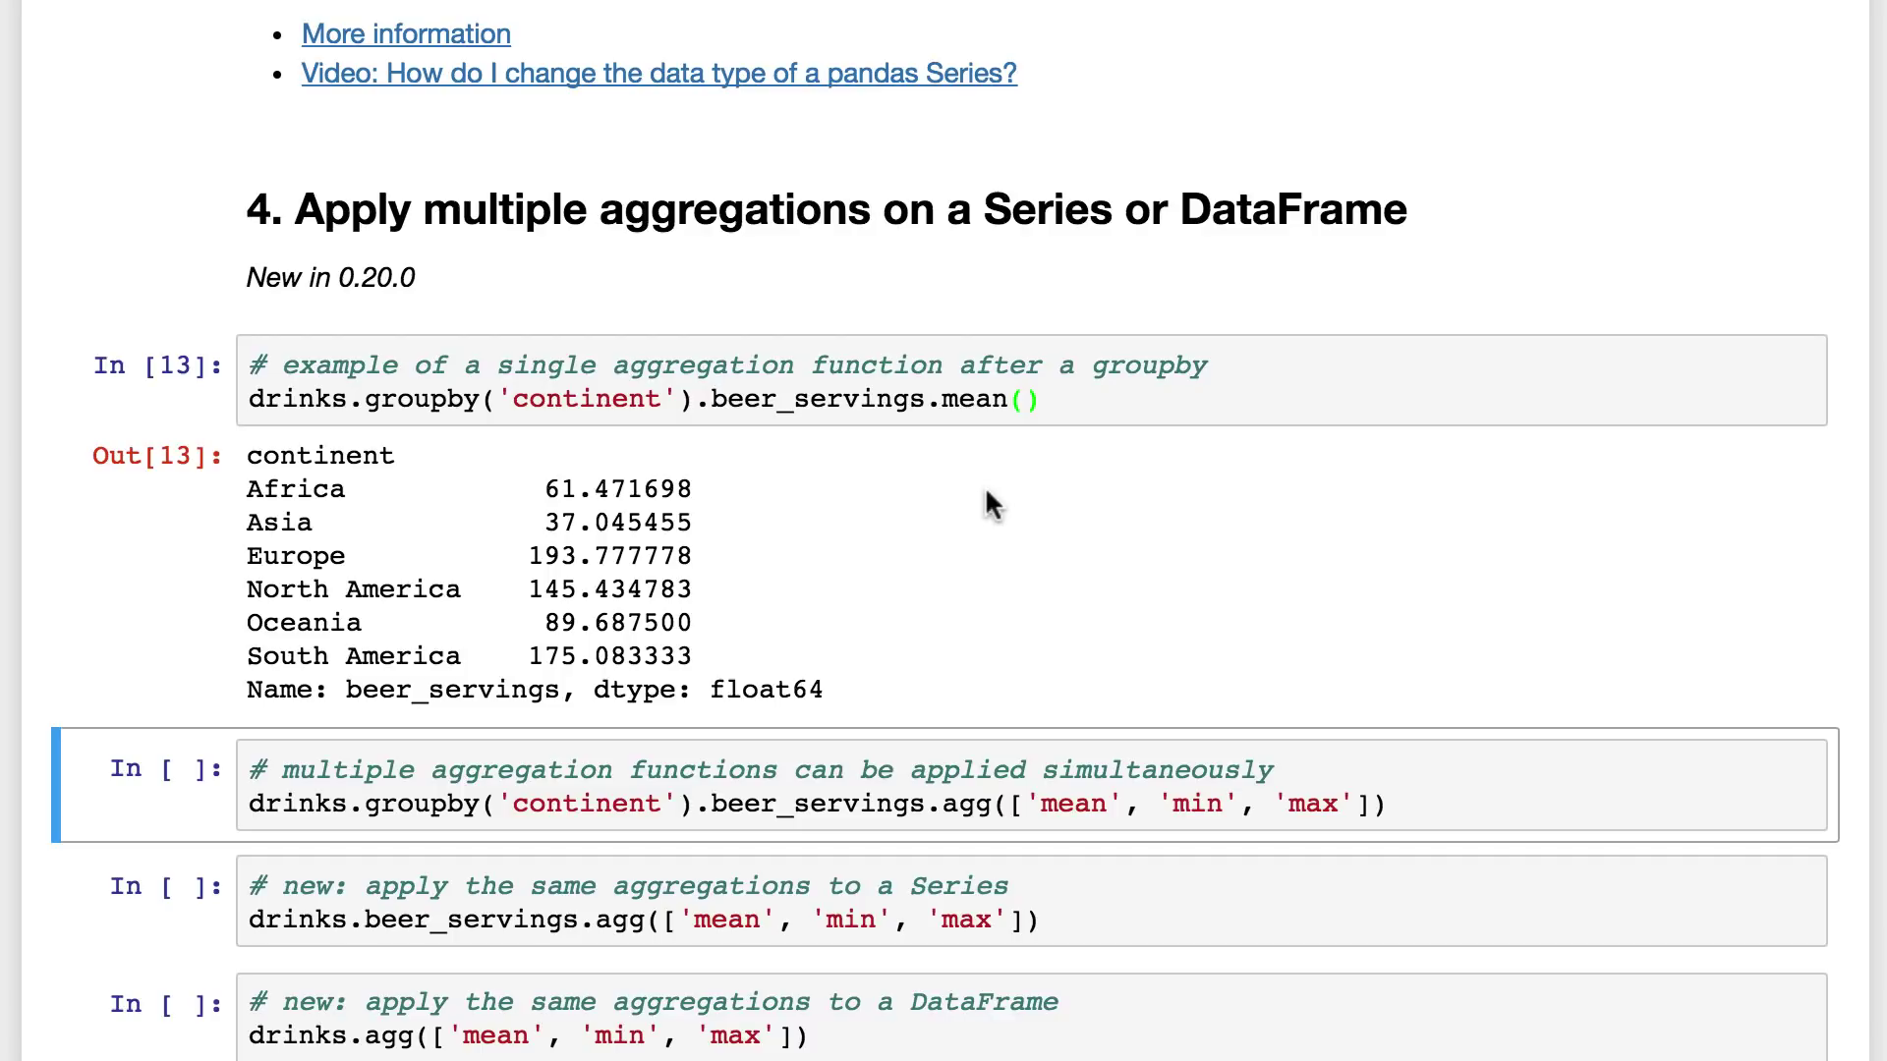
pyautogui.scroll(-2, 986, 493)
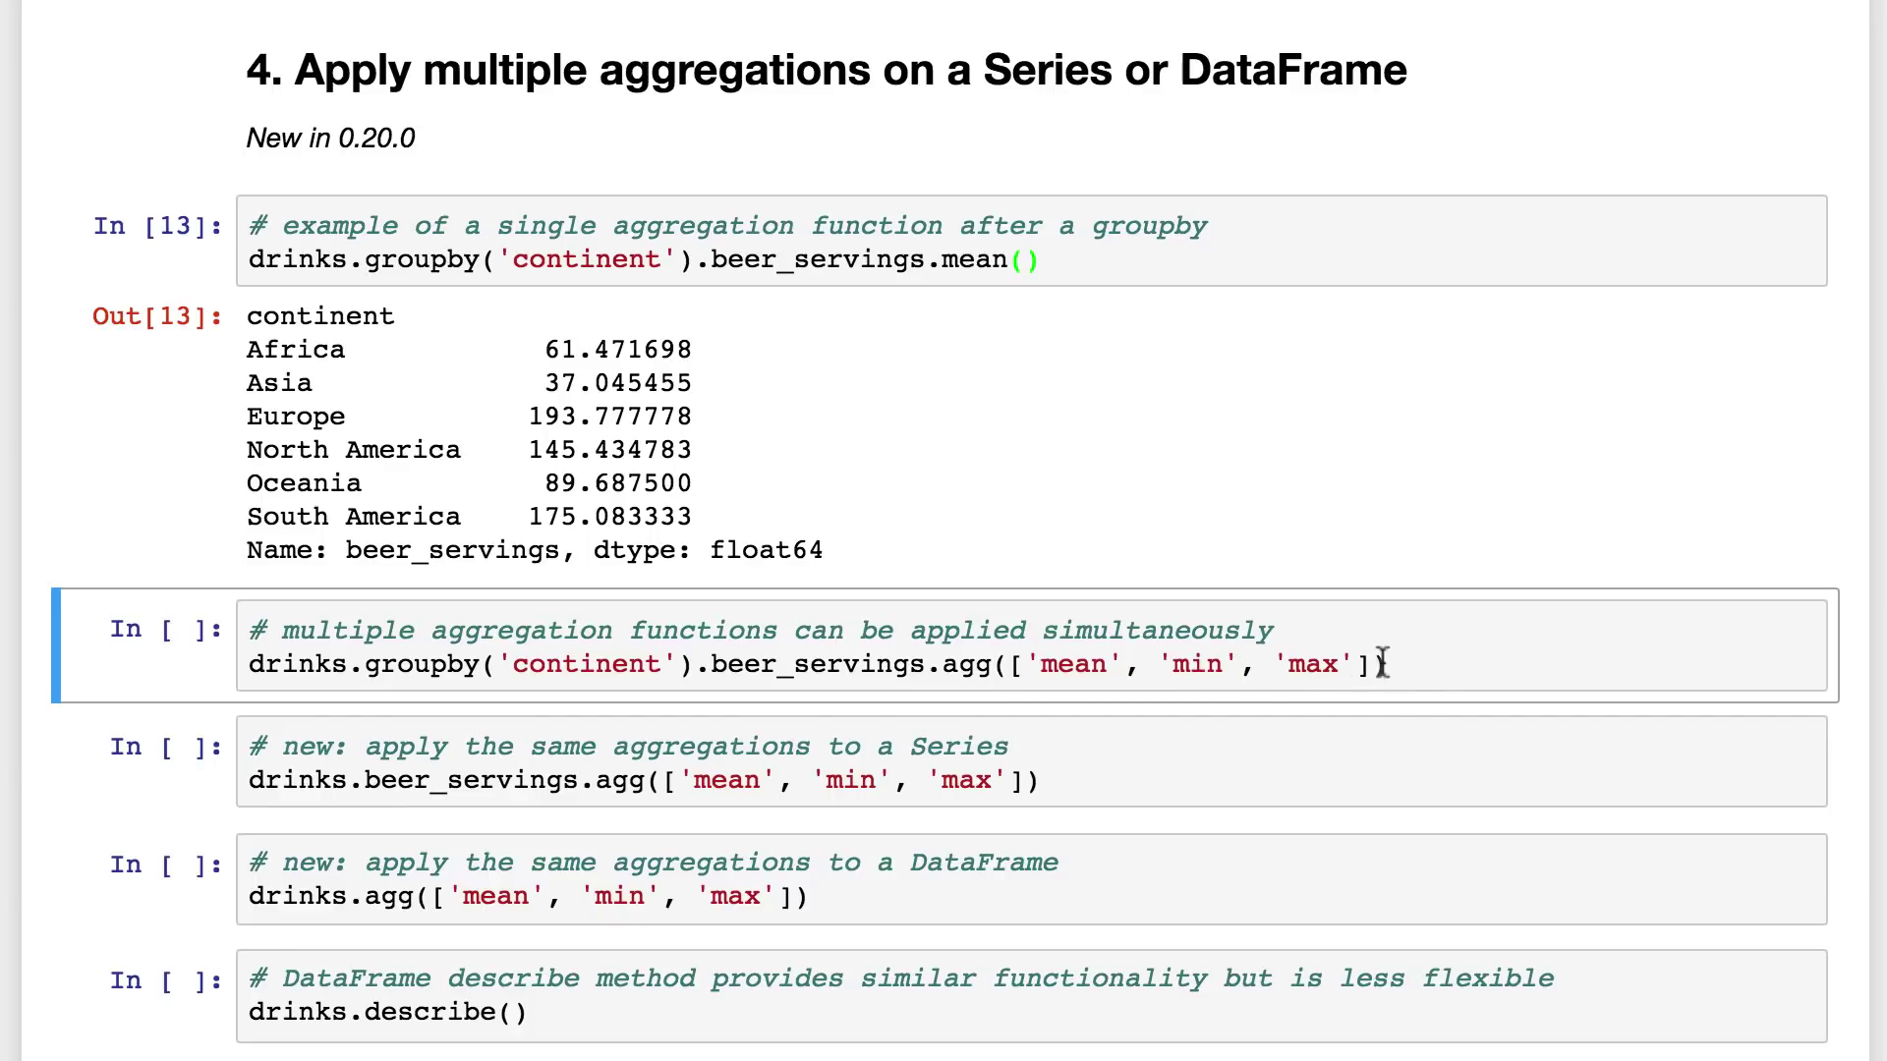
# Step: Run the groupby('continent') cell aggregating beer_servings into mean, min and max
pyautogui.click(1427, 665)
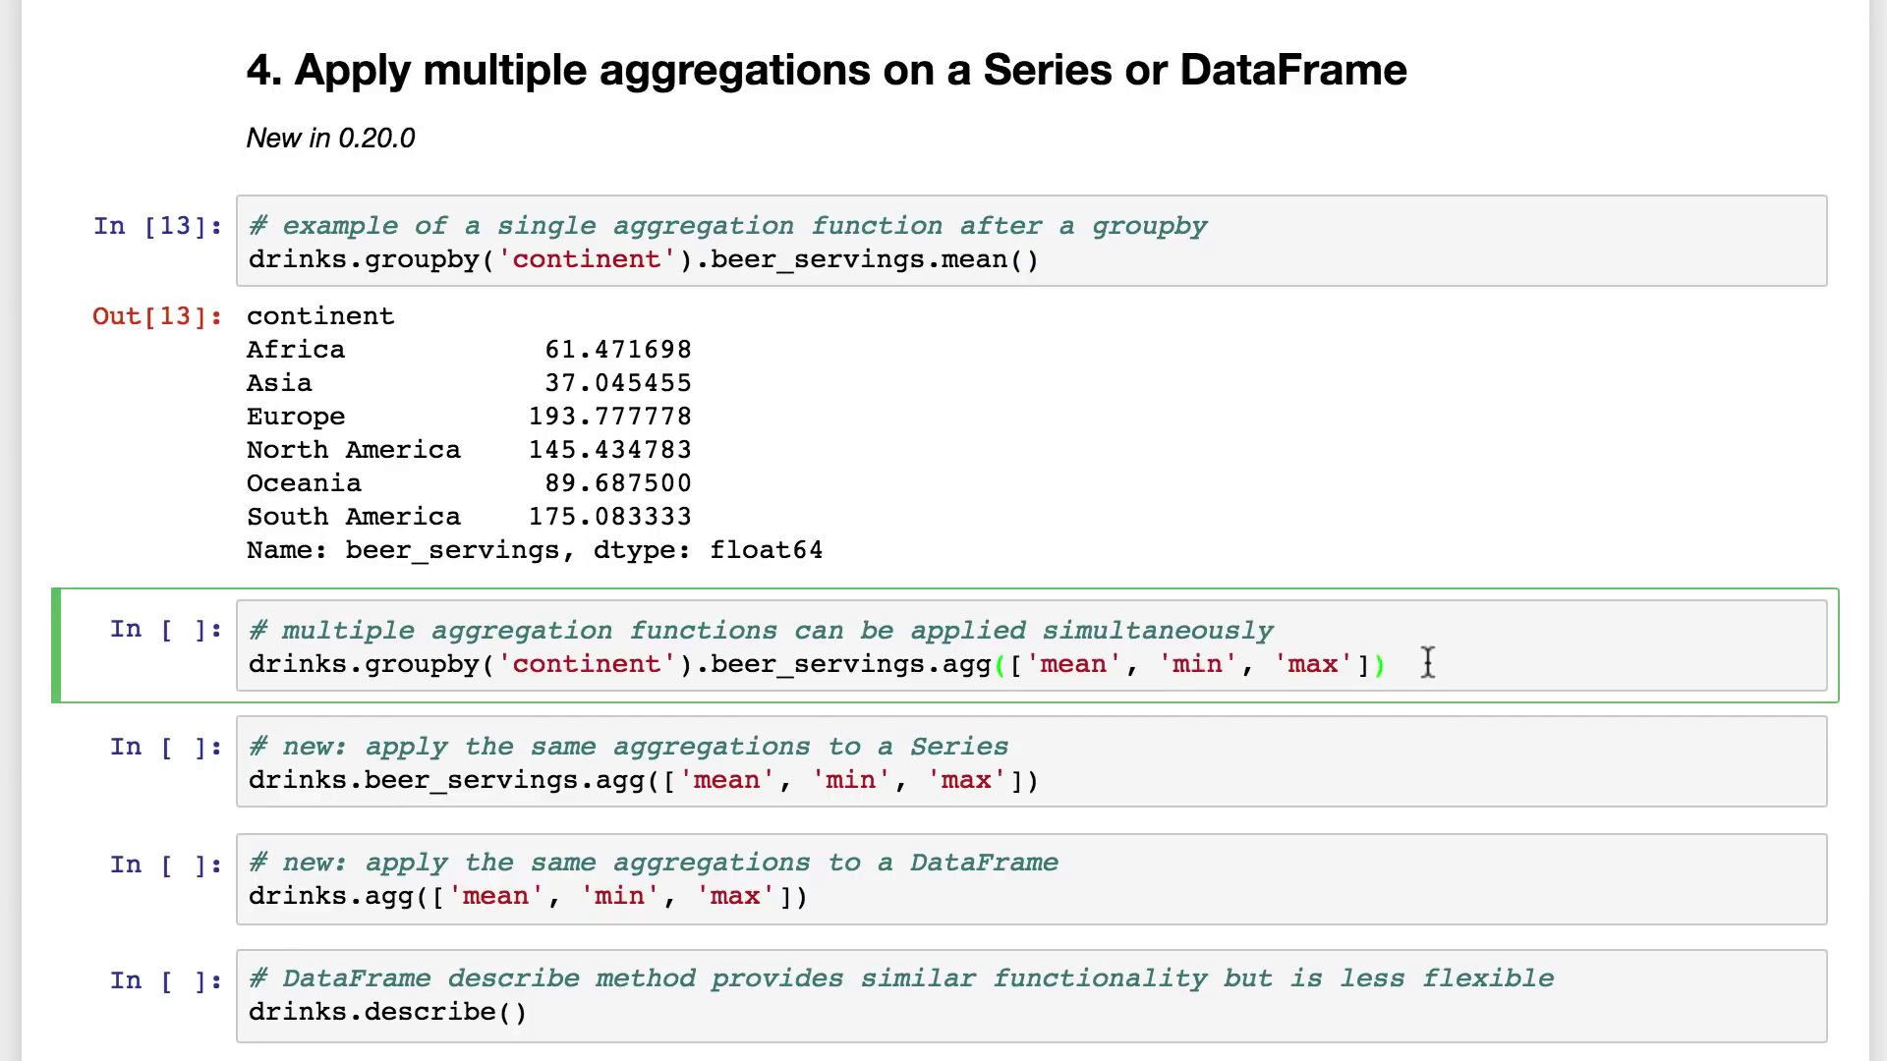
pyautogui.hotkey('shift', 'Return')
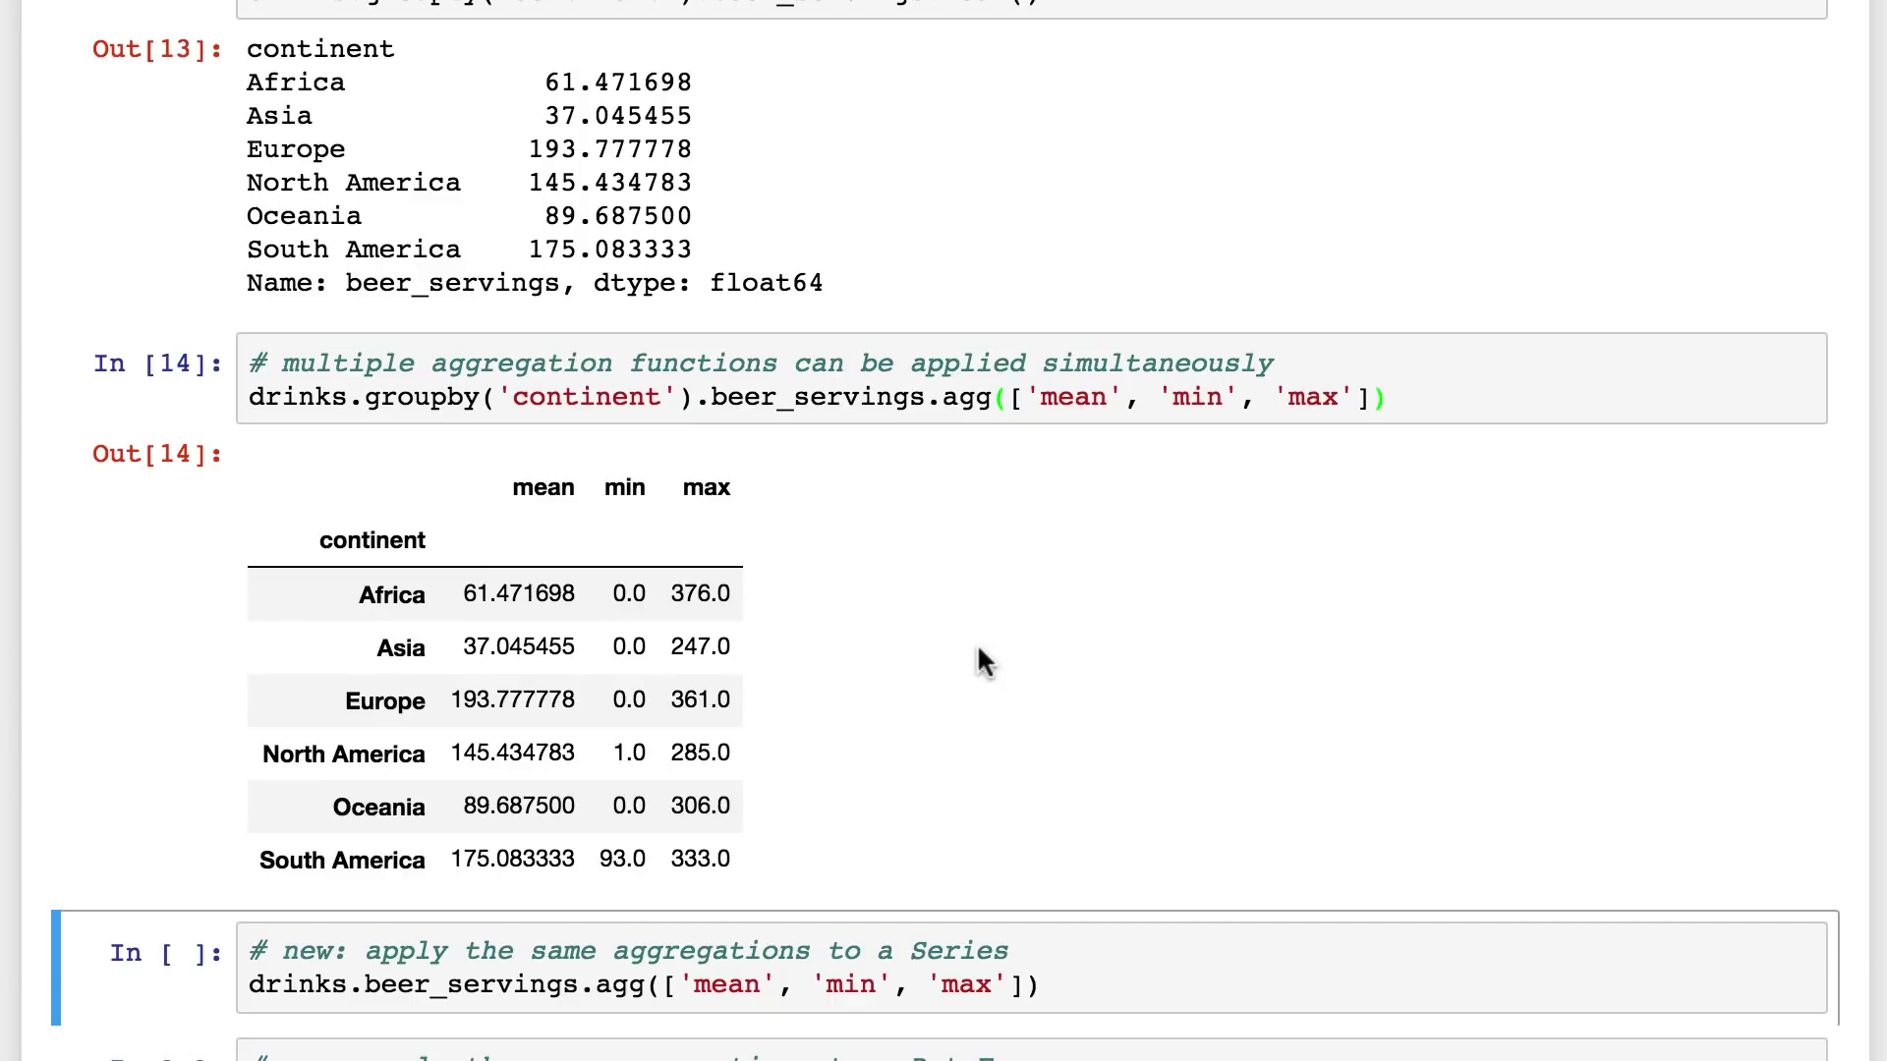
pyautogui.scroll(-3, 976, 650)
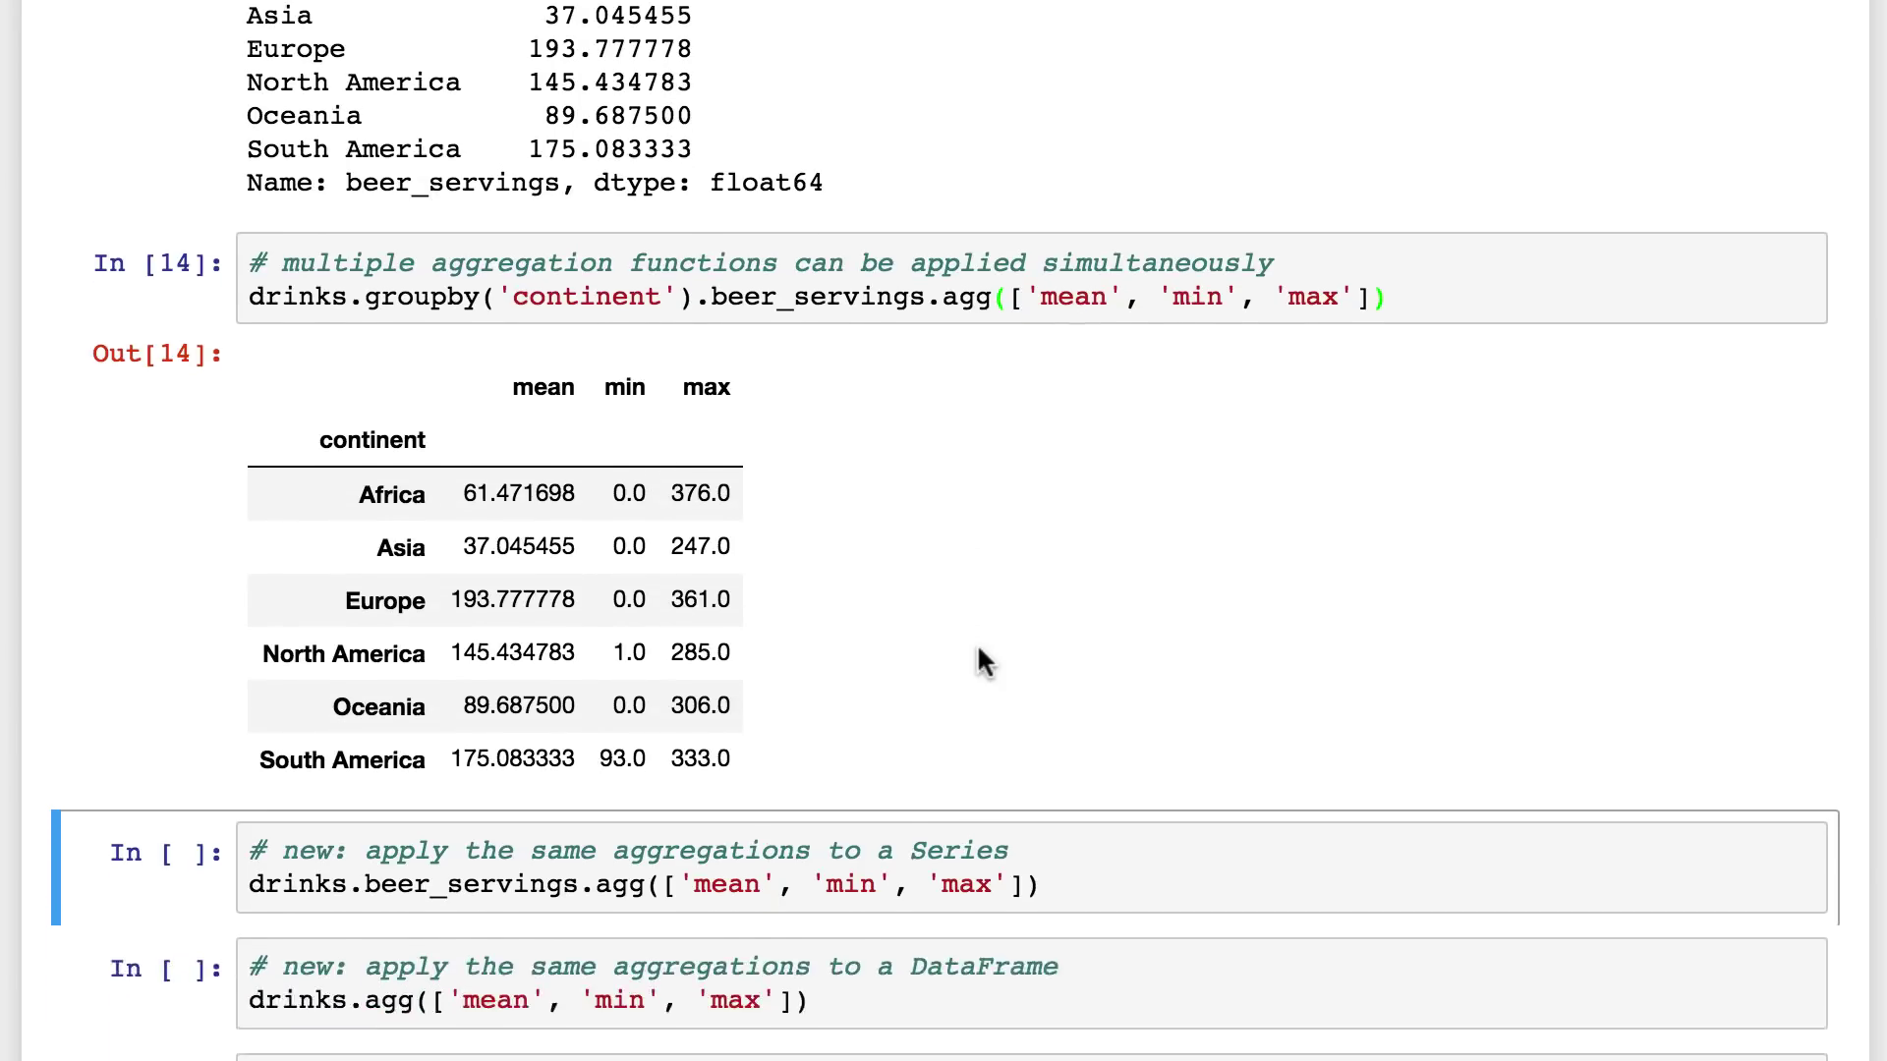
pyautogui.scroll(1, 978, 661)
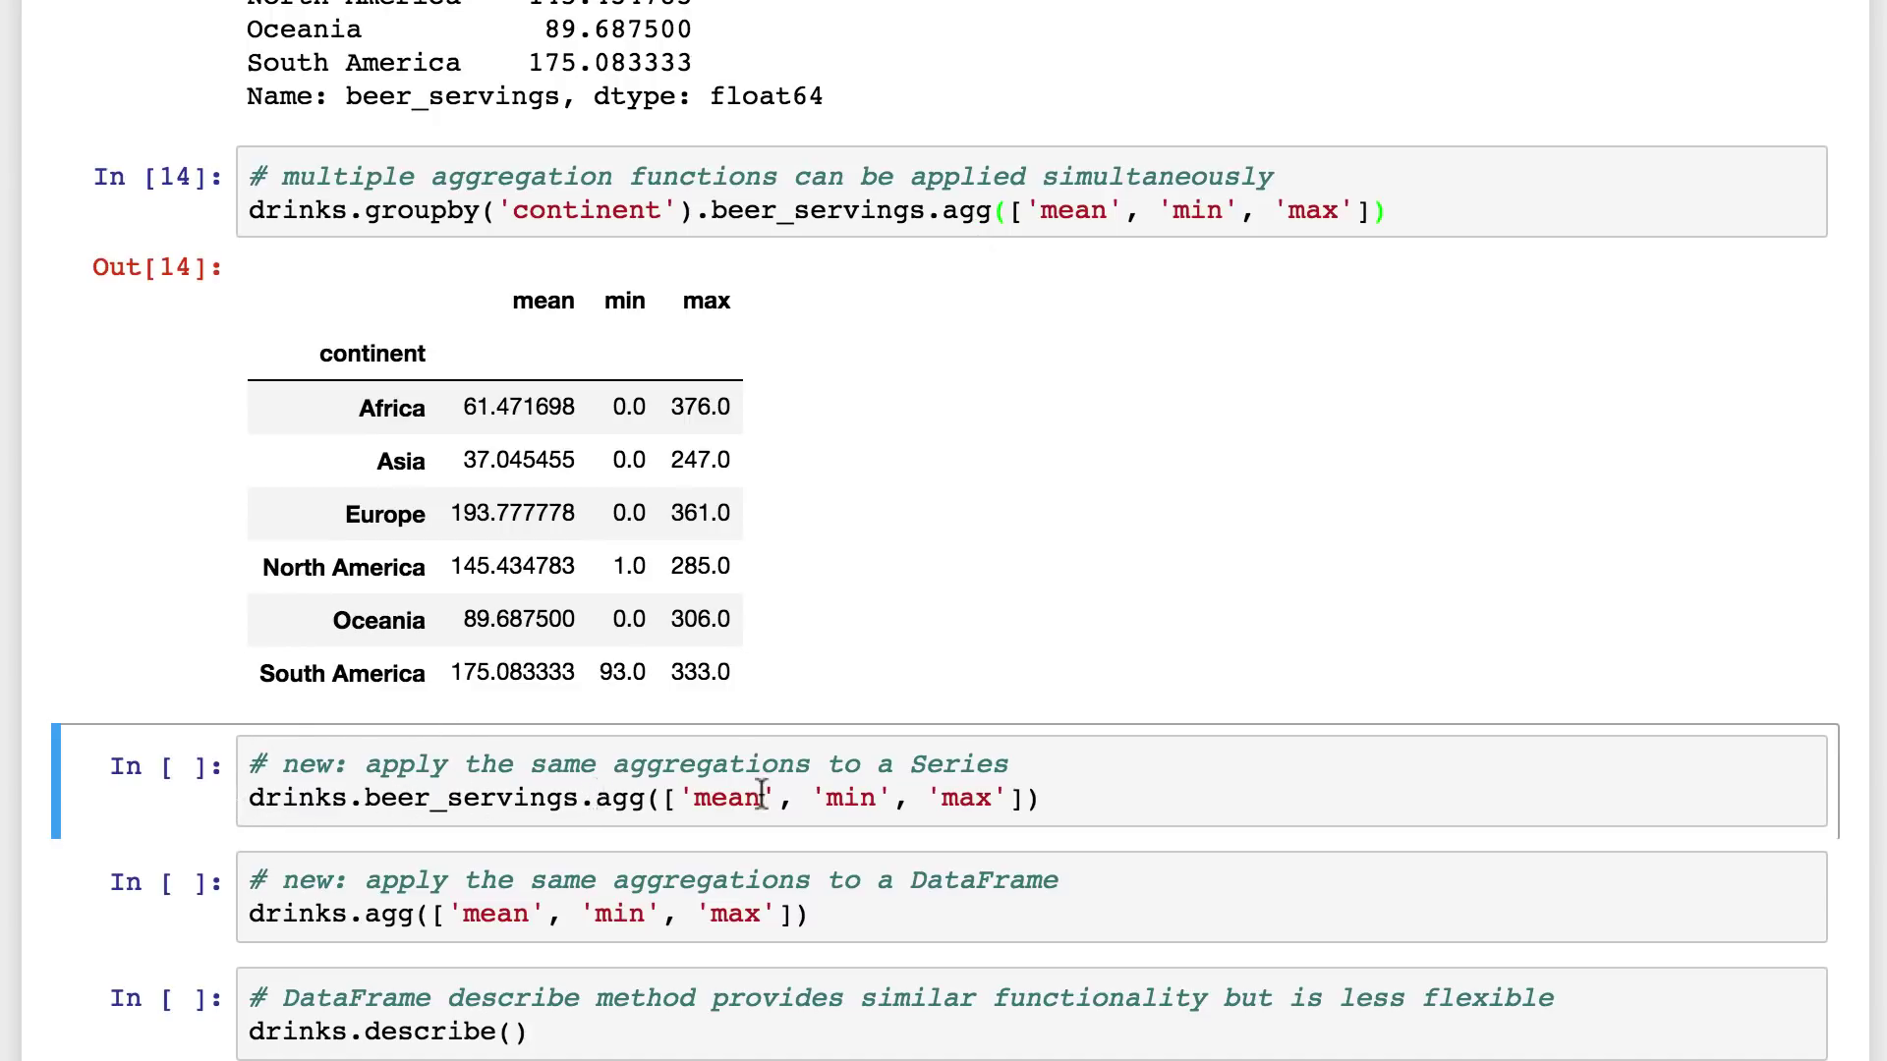
# Step: Run the beer_servings Series agg cell and the drinks DataFrame agg cell for mean, min, max
pyautogui.click(1057, 798)
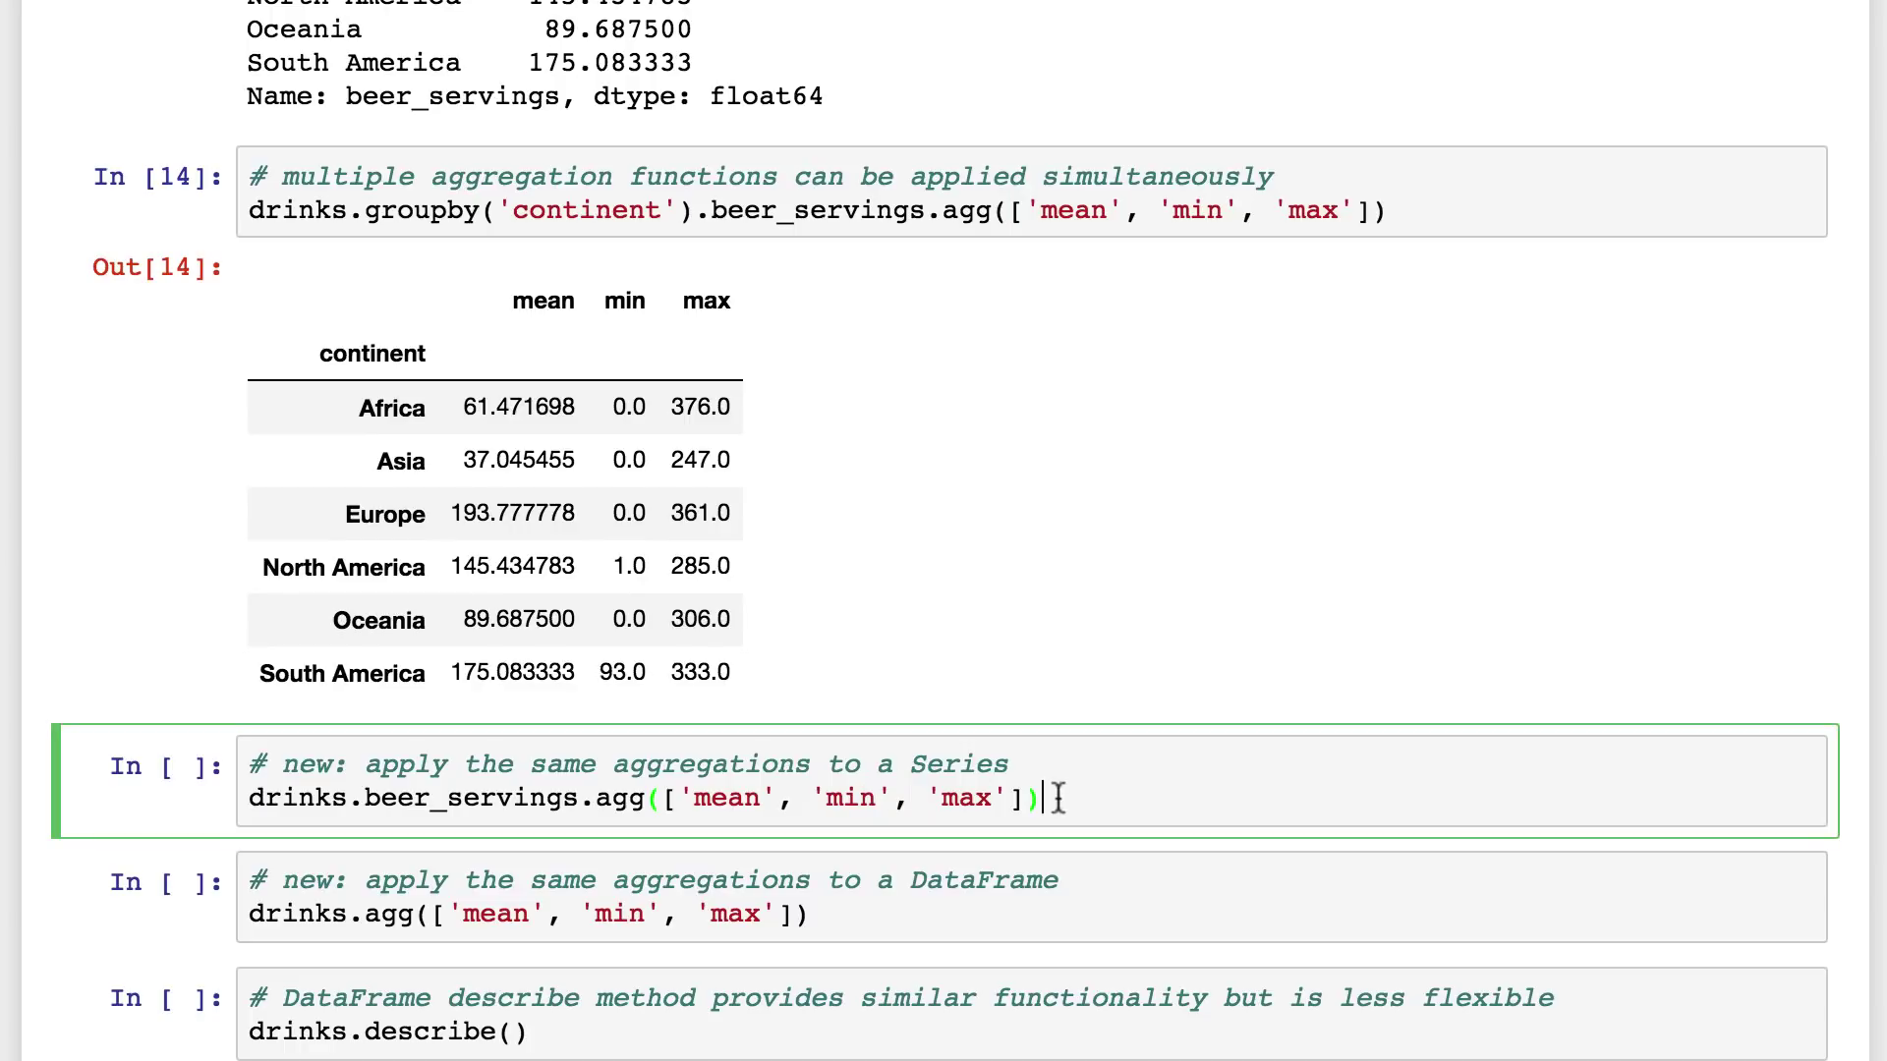
pyautogui.hotkey('shift', 'Return')
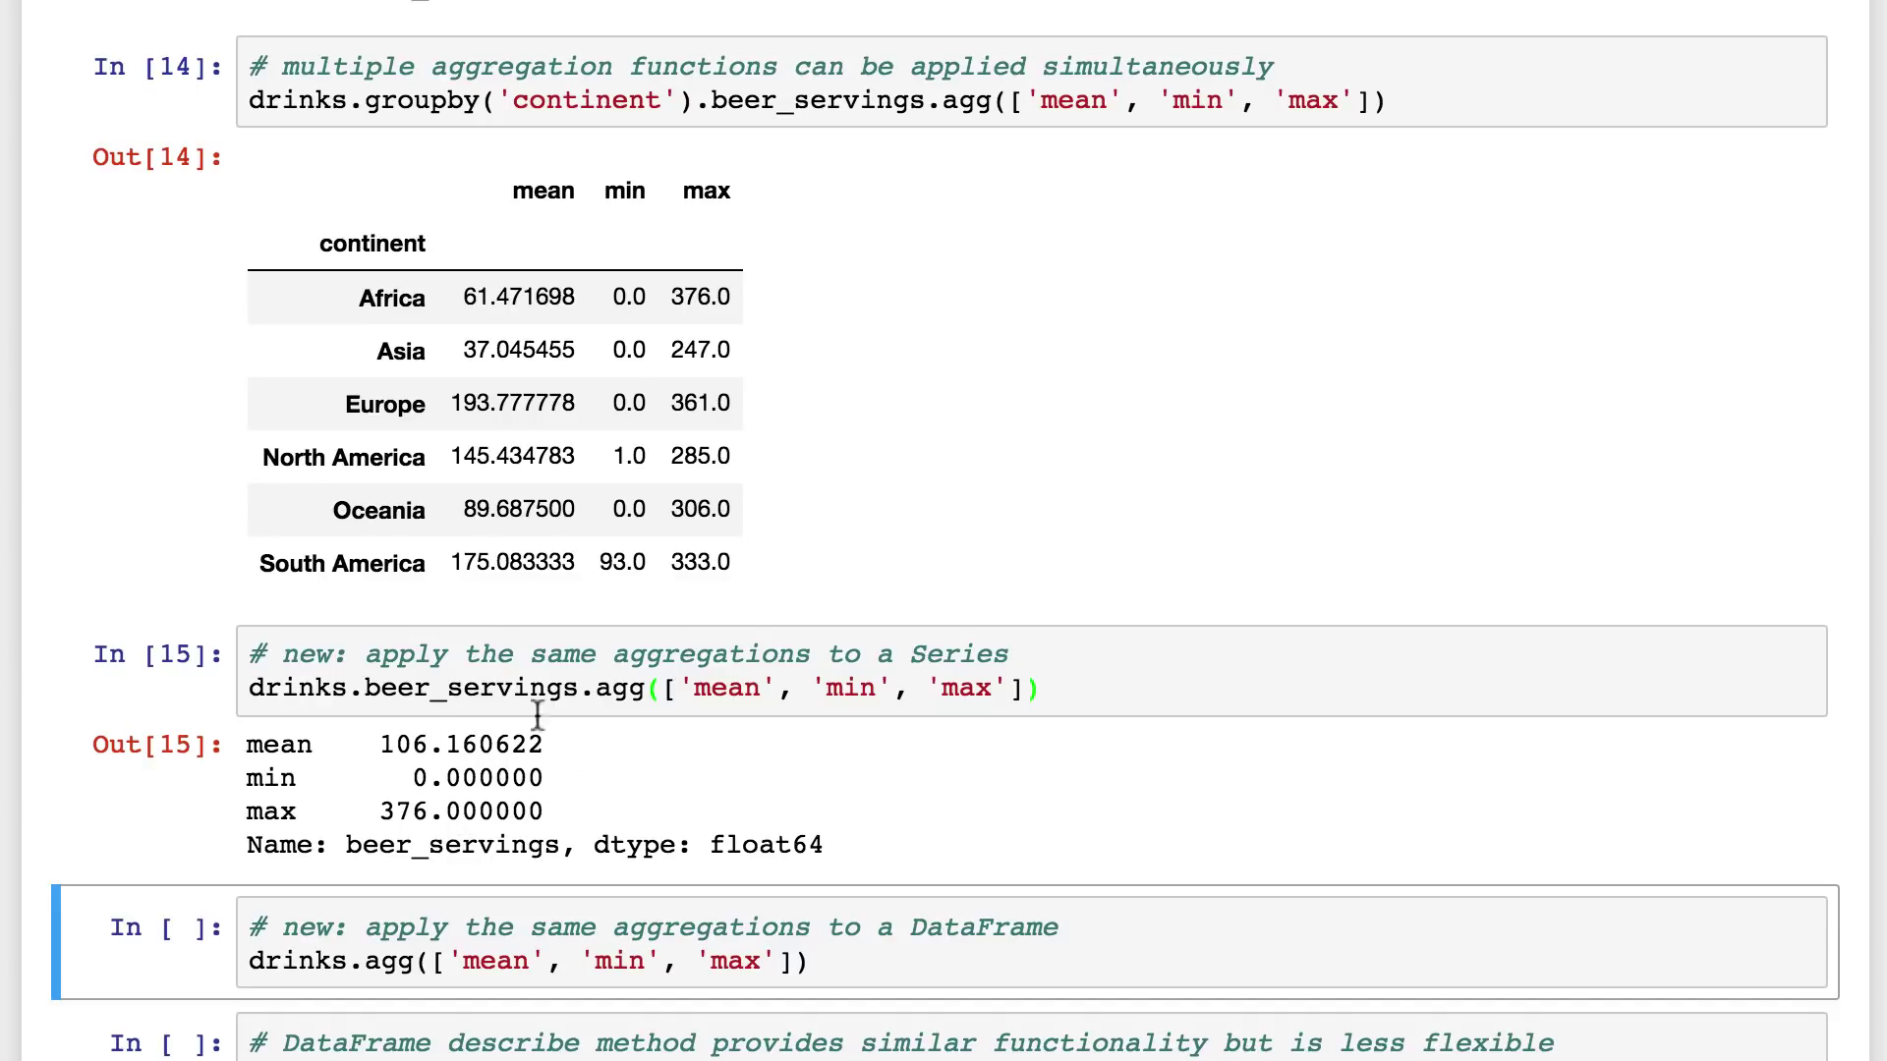
pyautogui.scroll(-1, 453, 782)
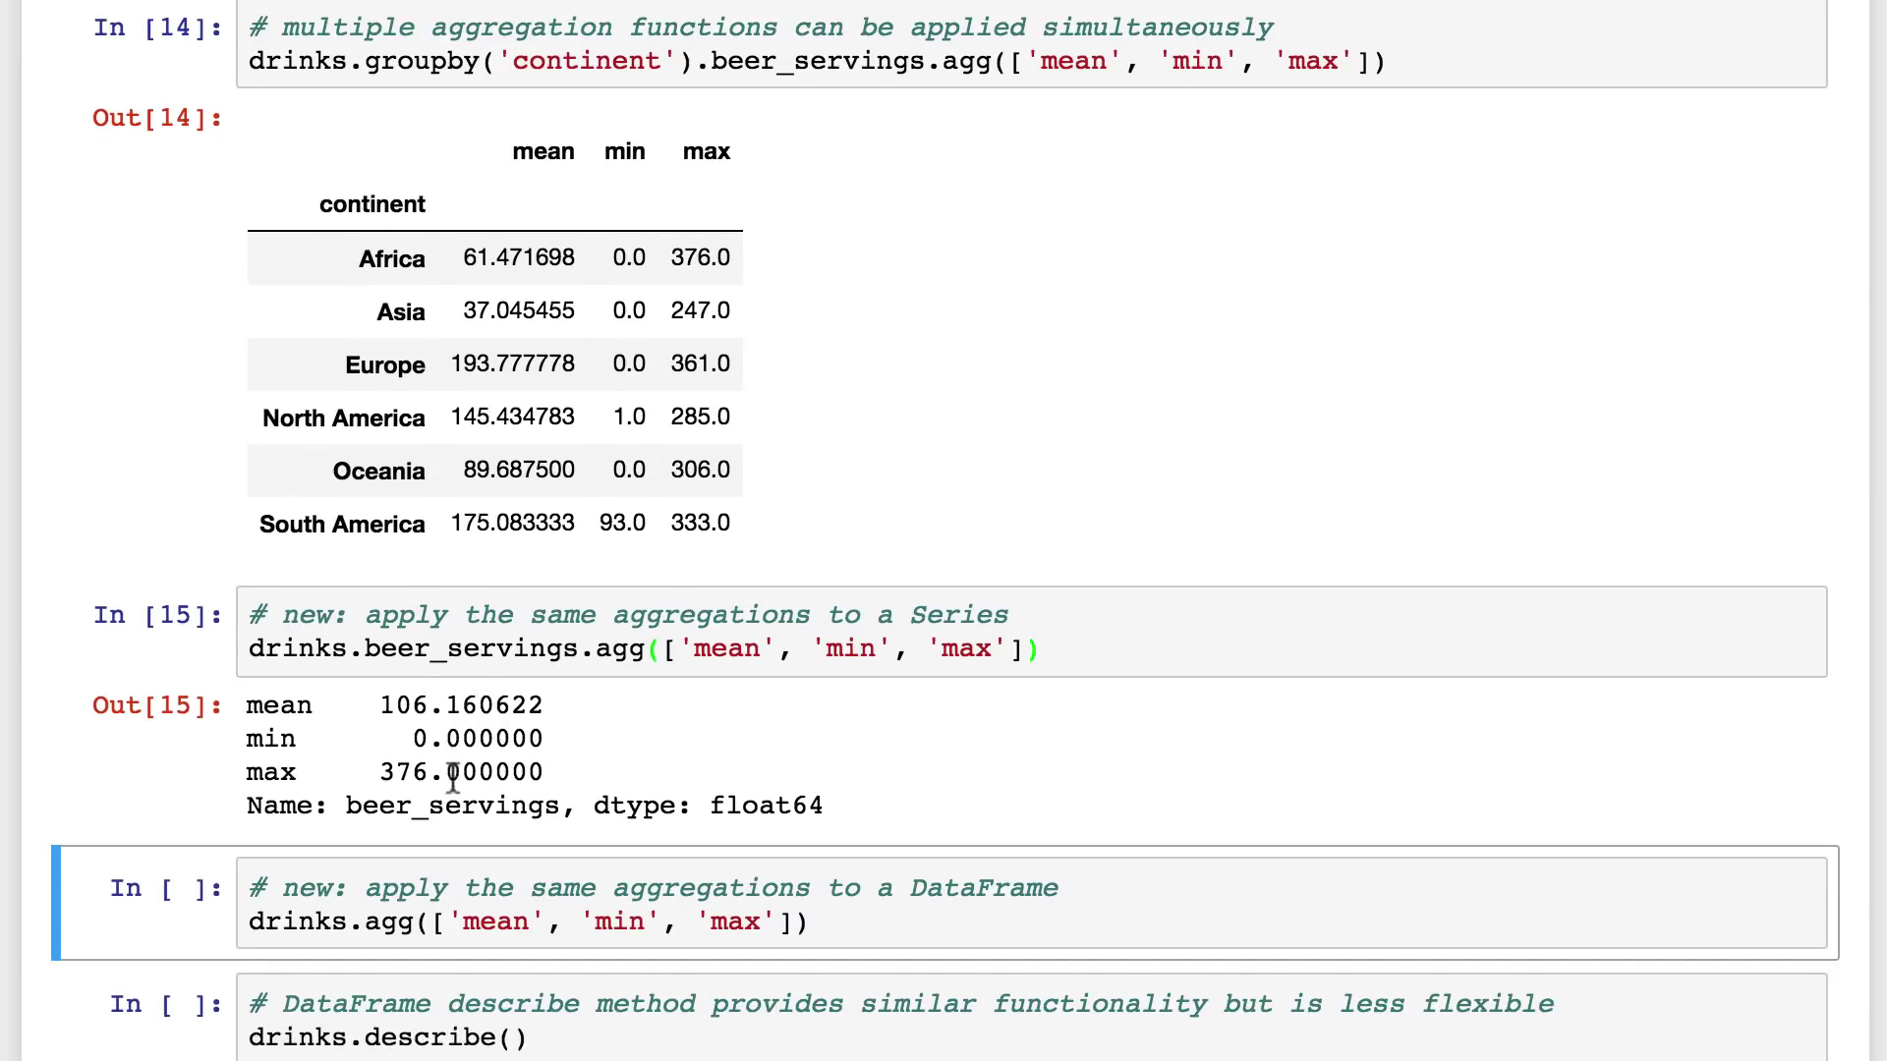
pyautogui.scroll(-3, 453, 781)
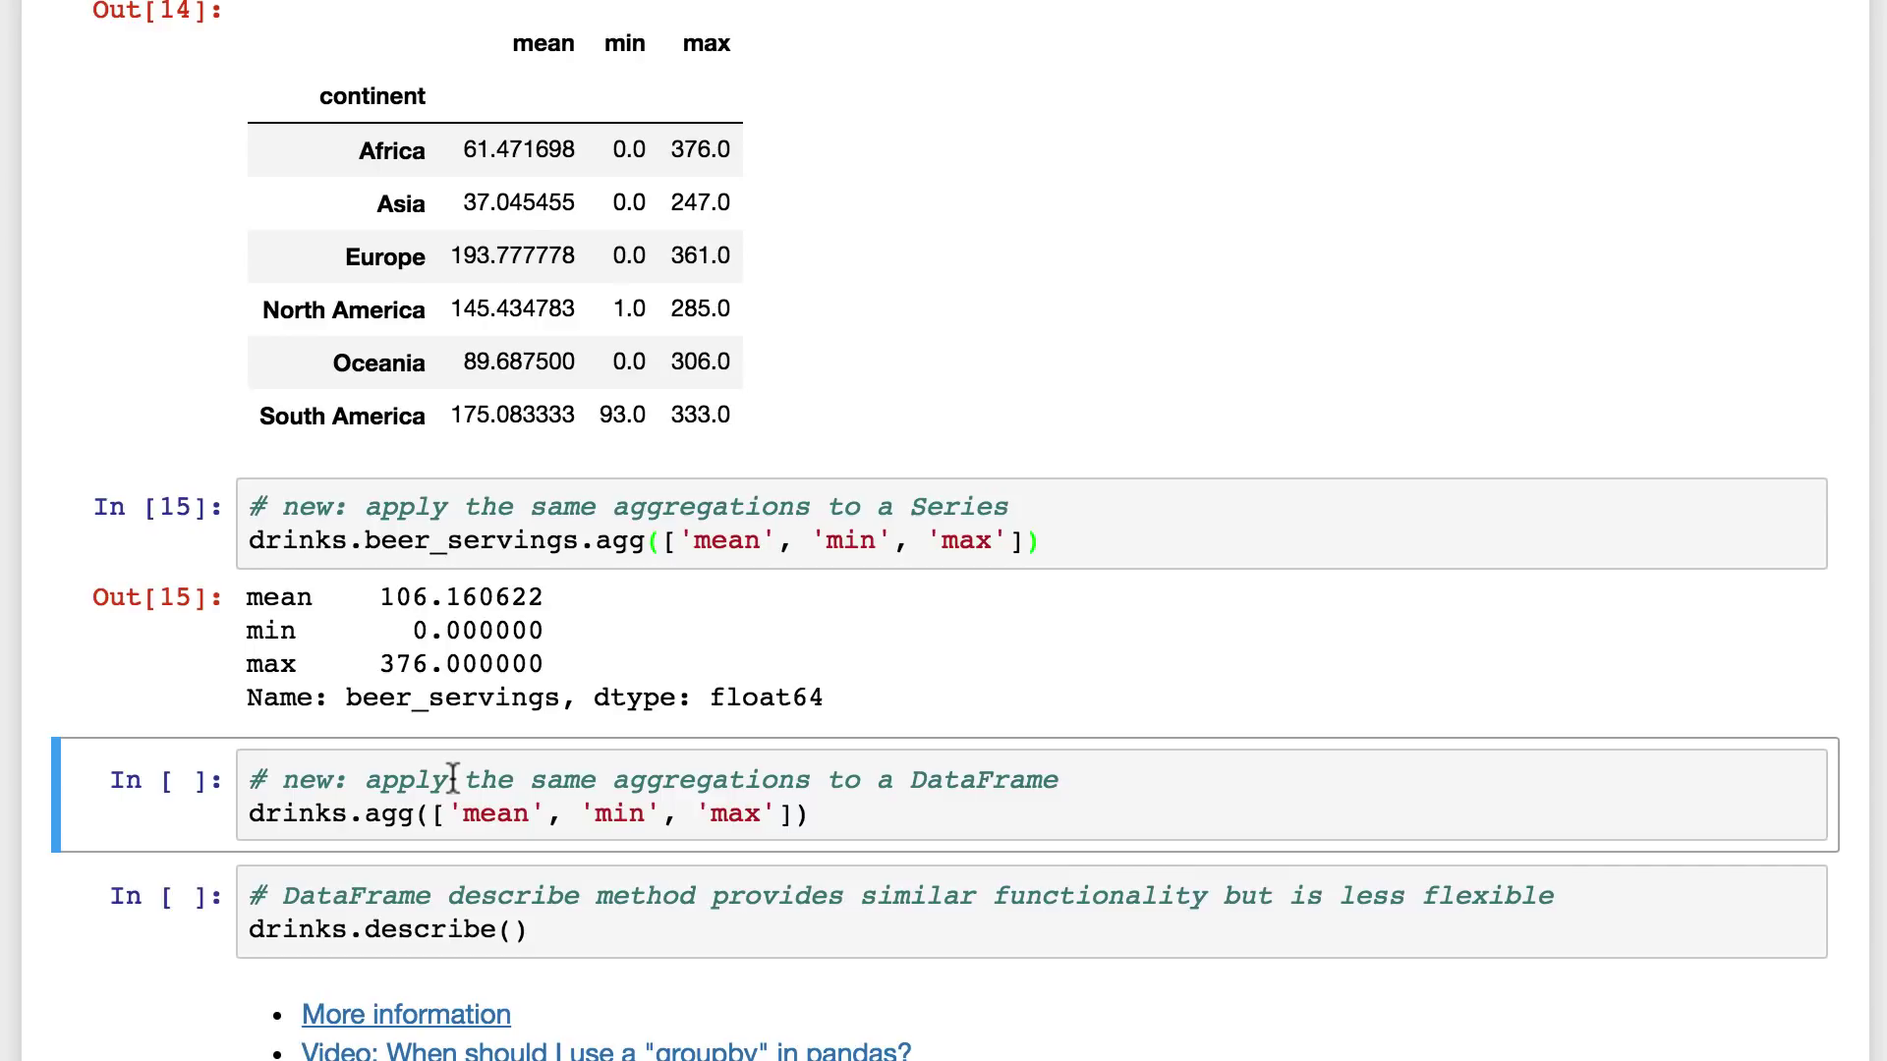
pyautogui.click(971, 817)
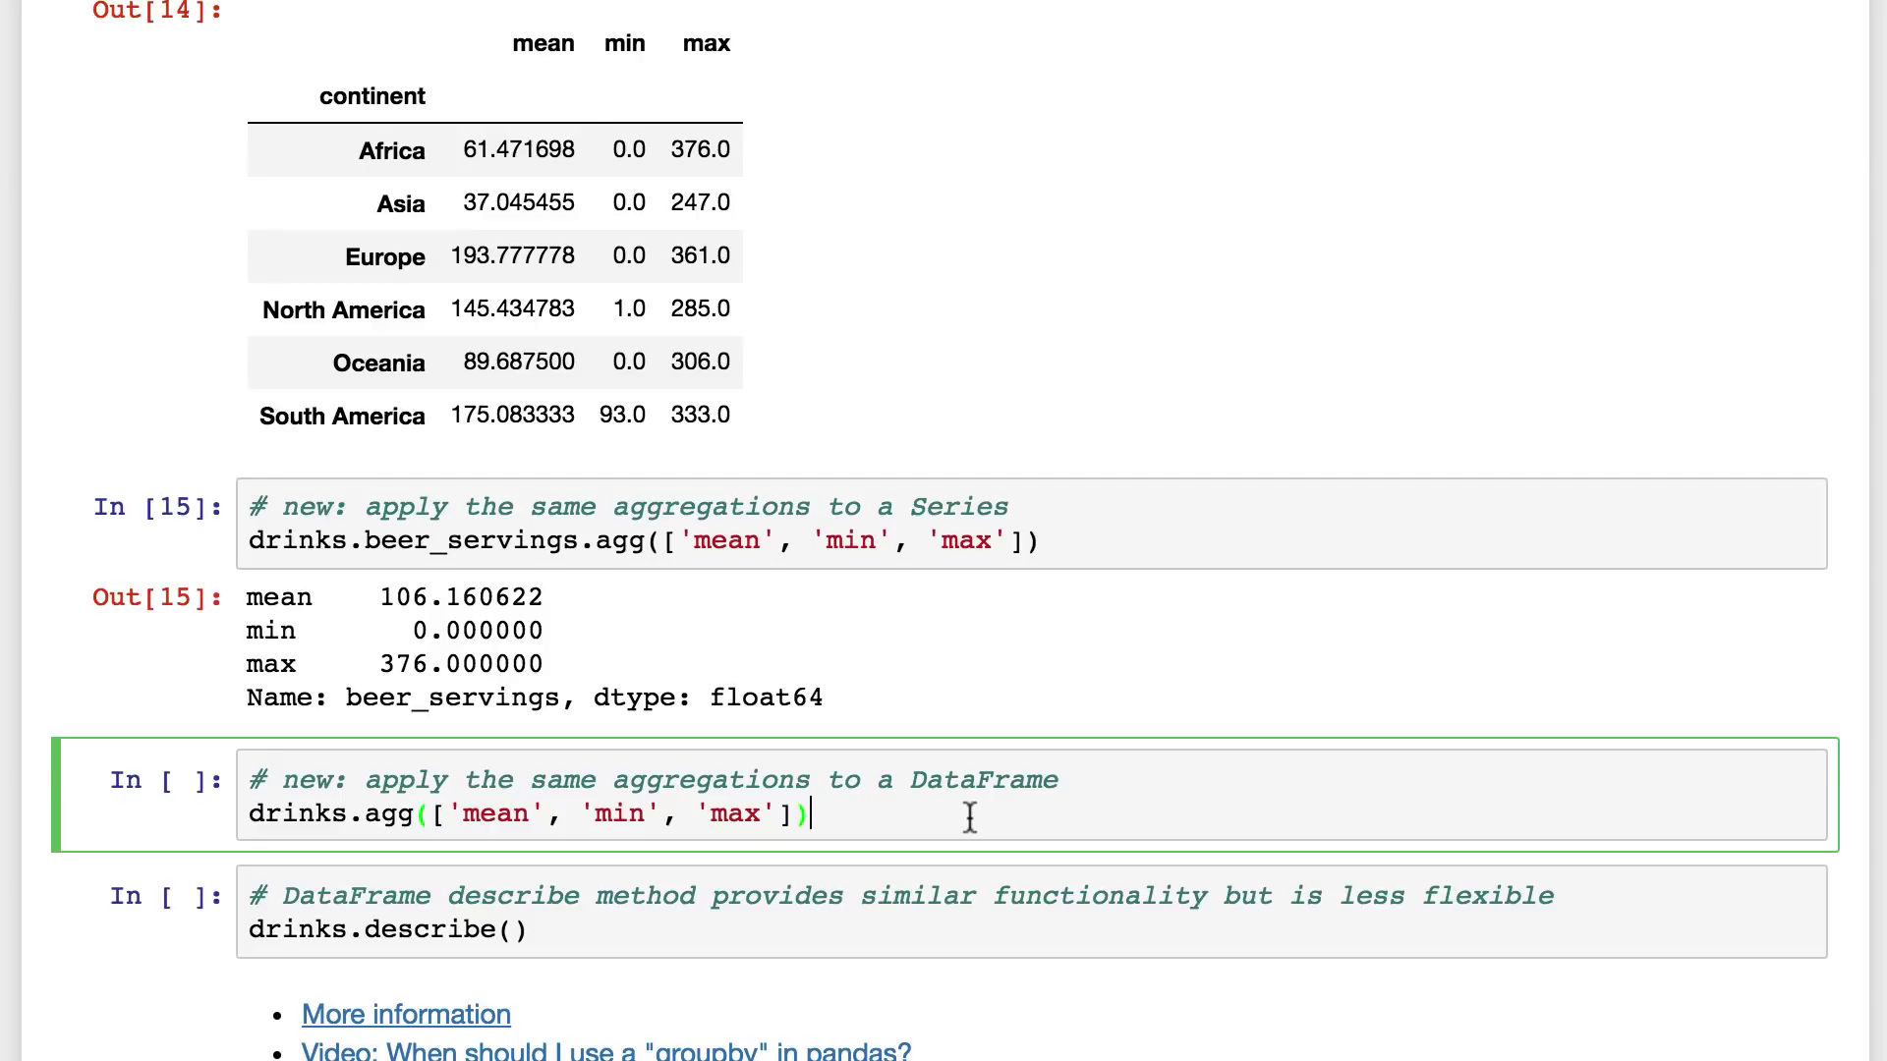
pyautogui.hotkey('shift', 'Return')
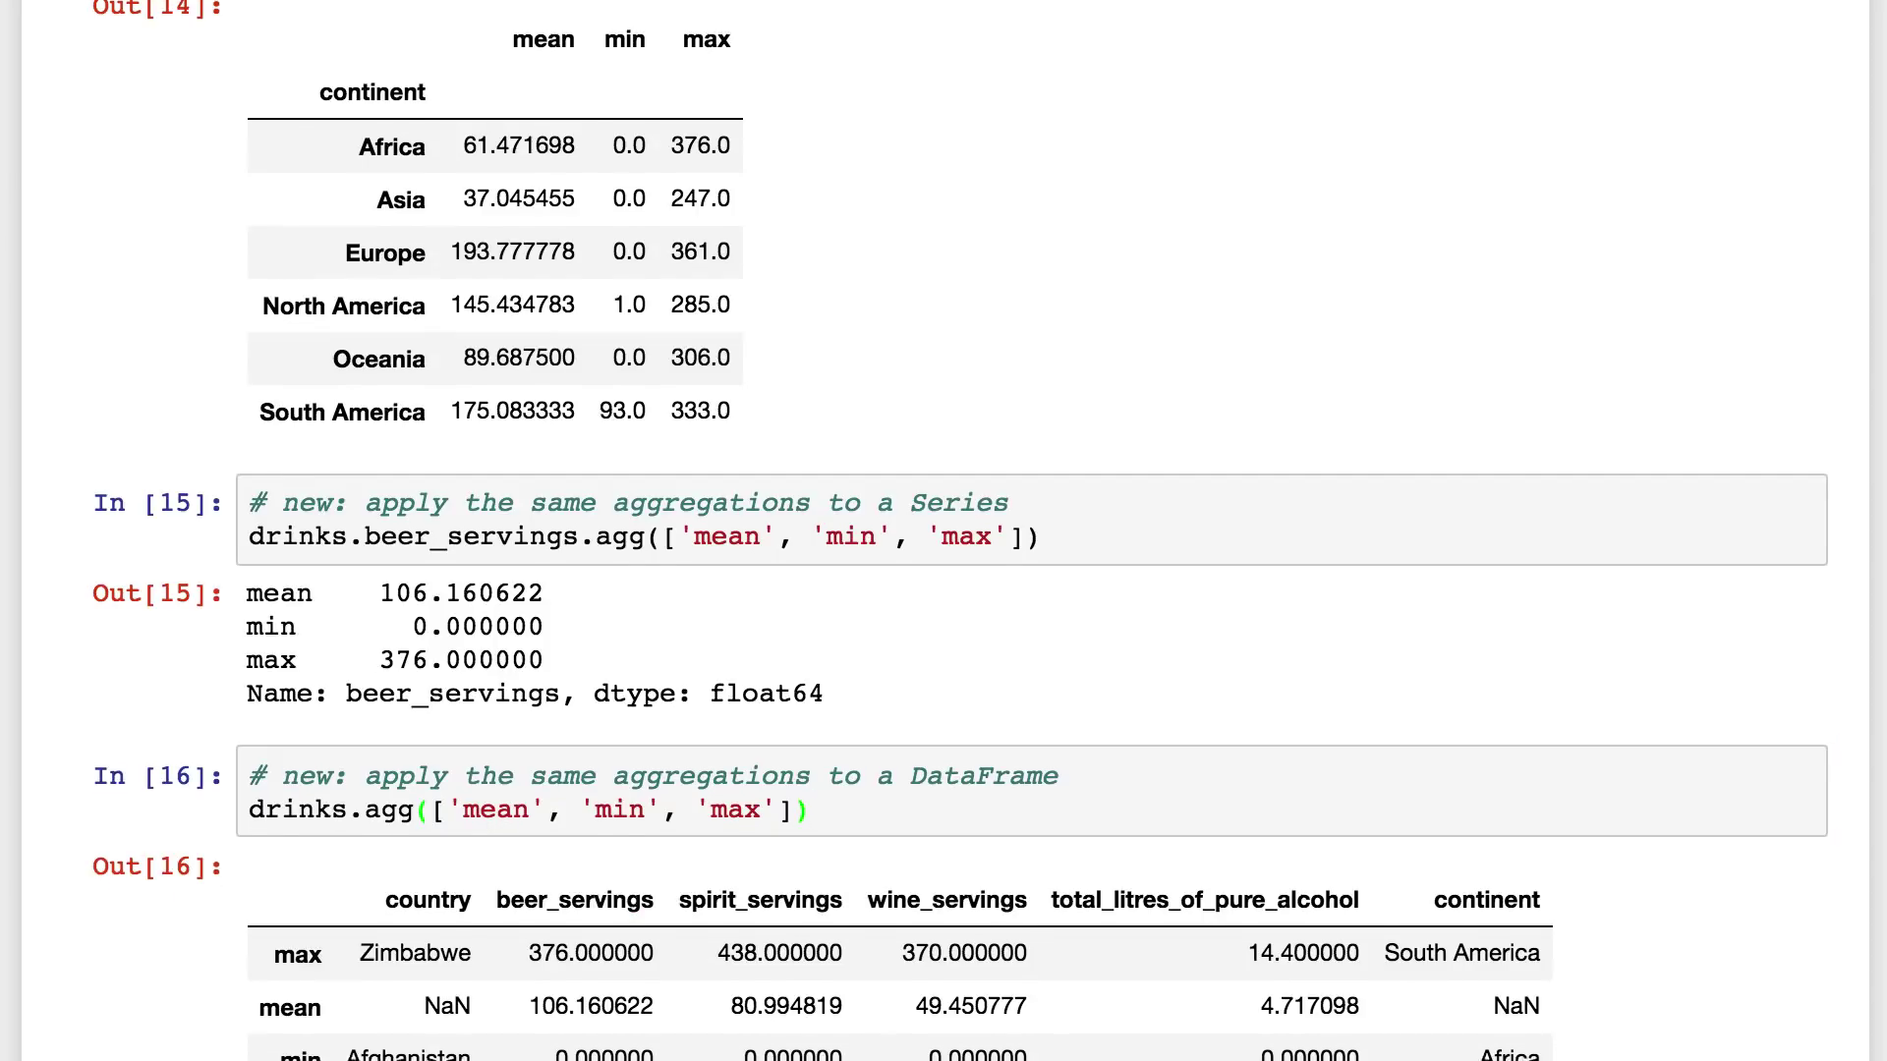
pyautogui.scroll(-3, 943, 833)
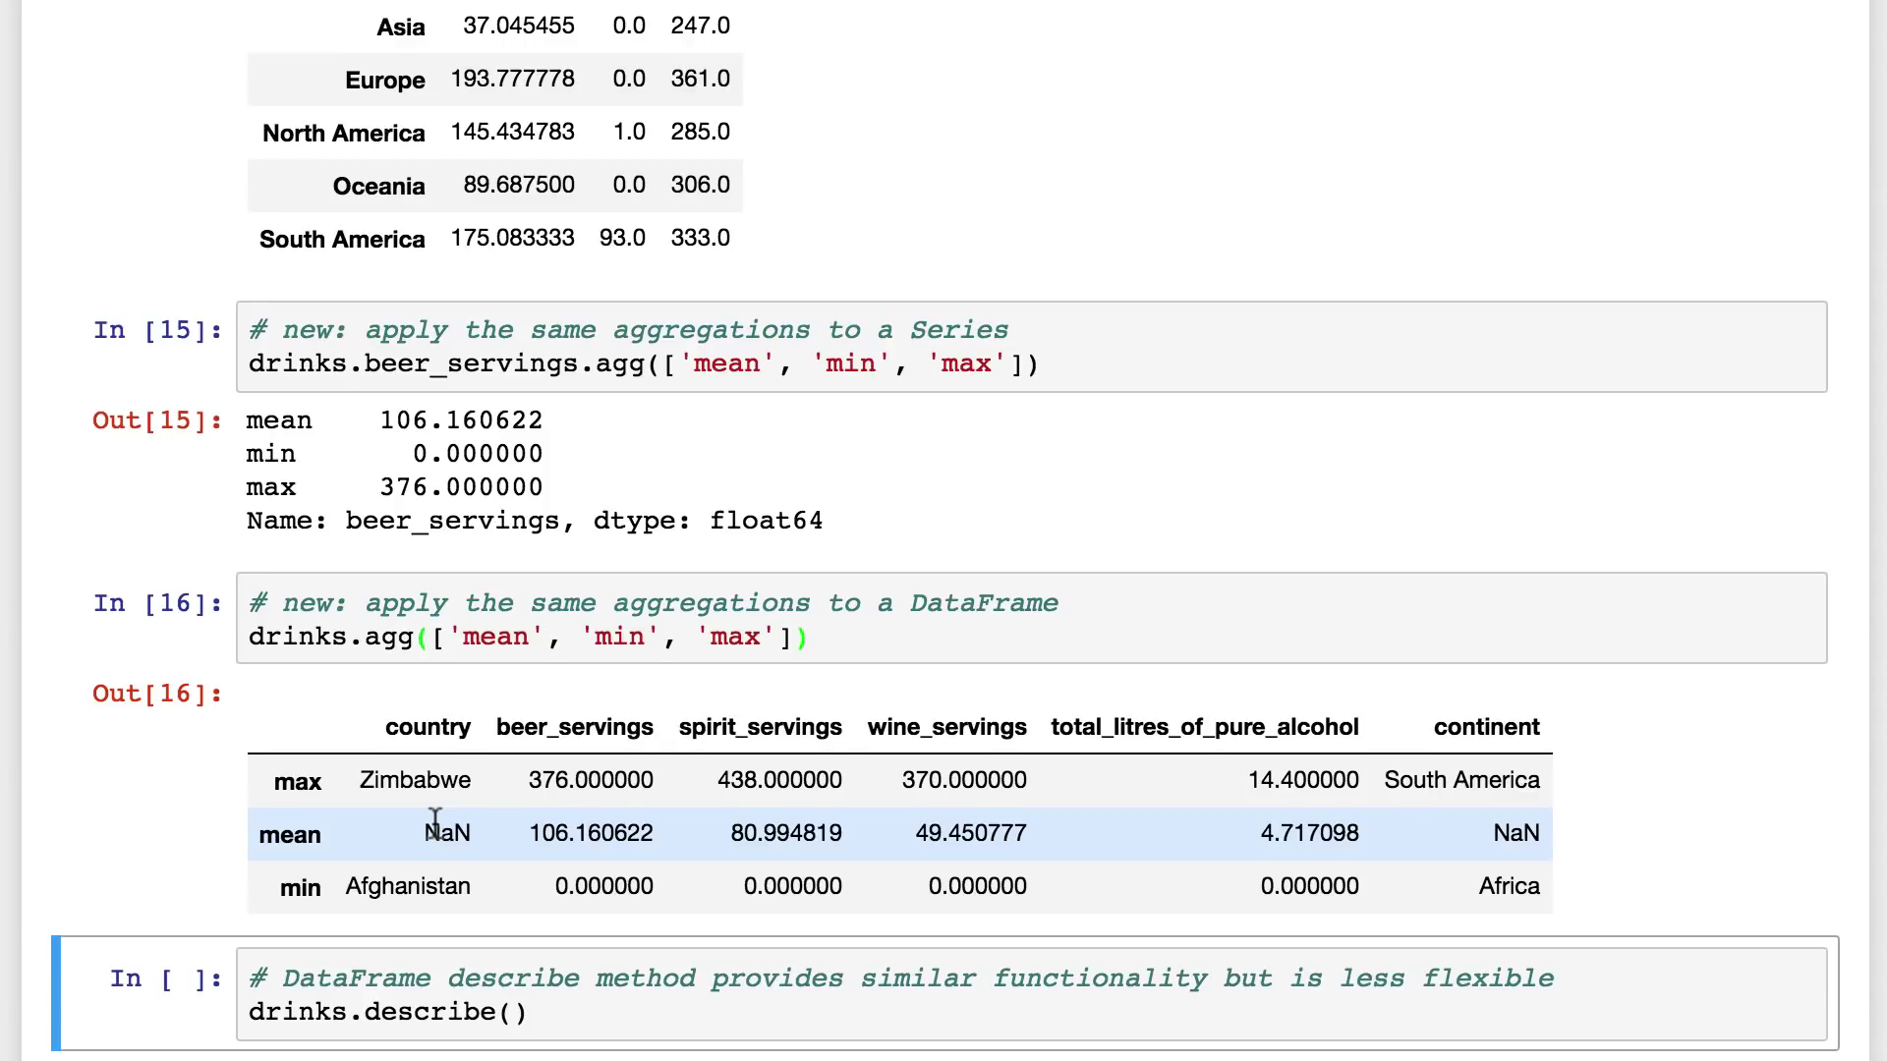
pyautogui.scroll(-3, 434, 825)
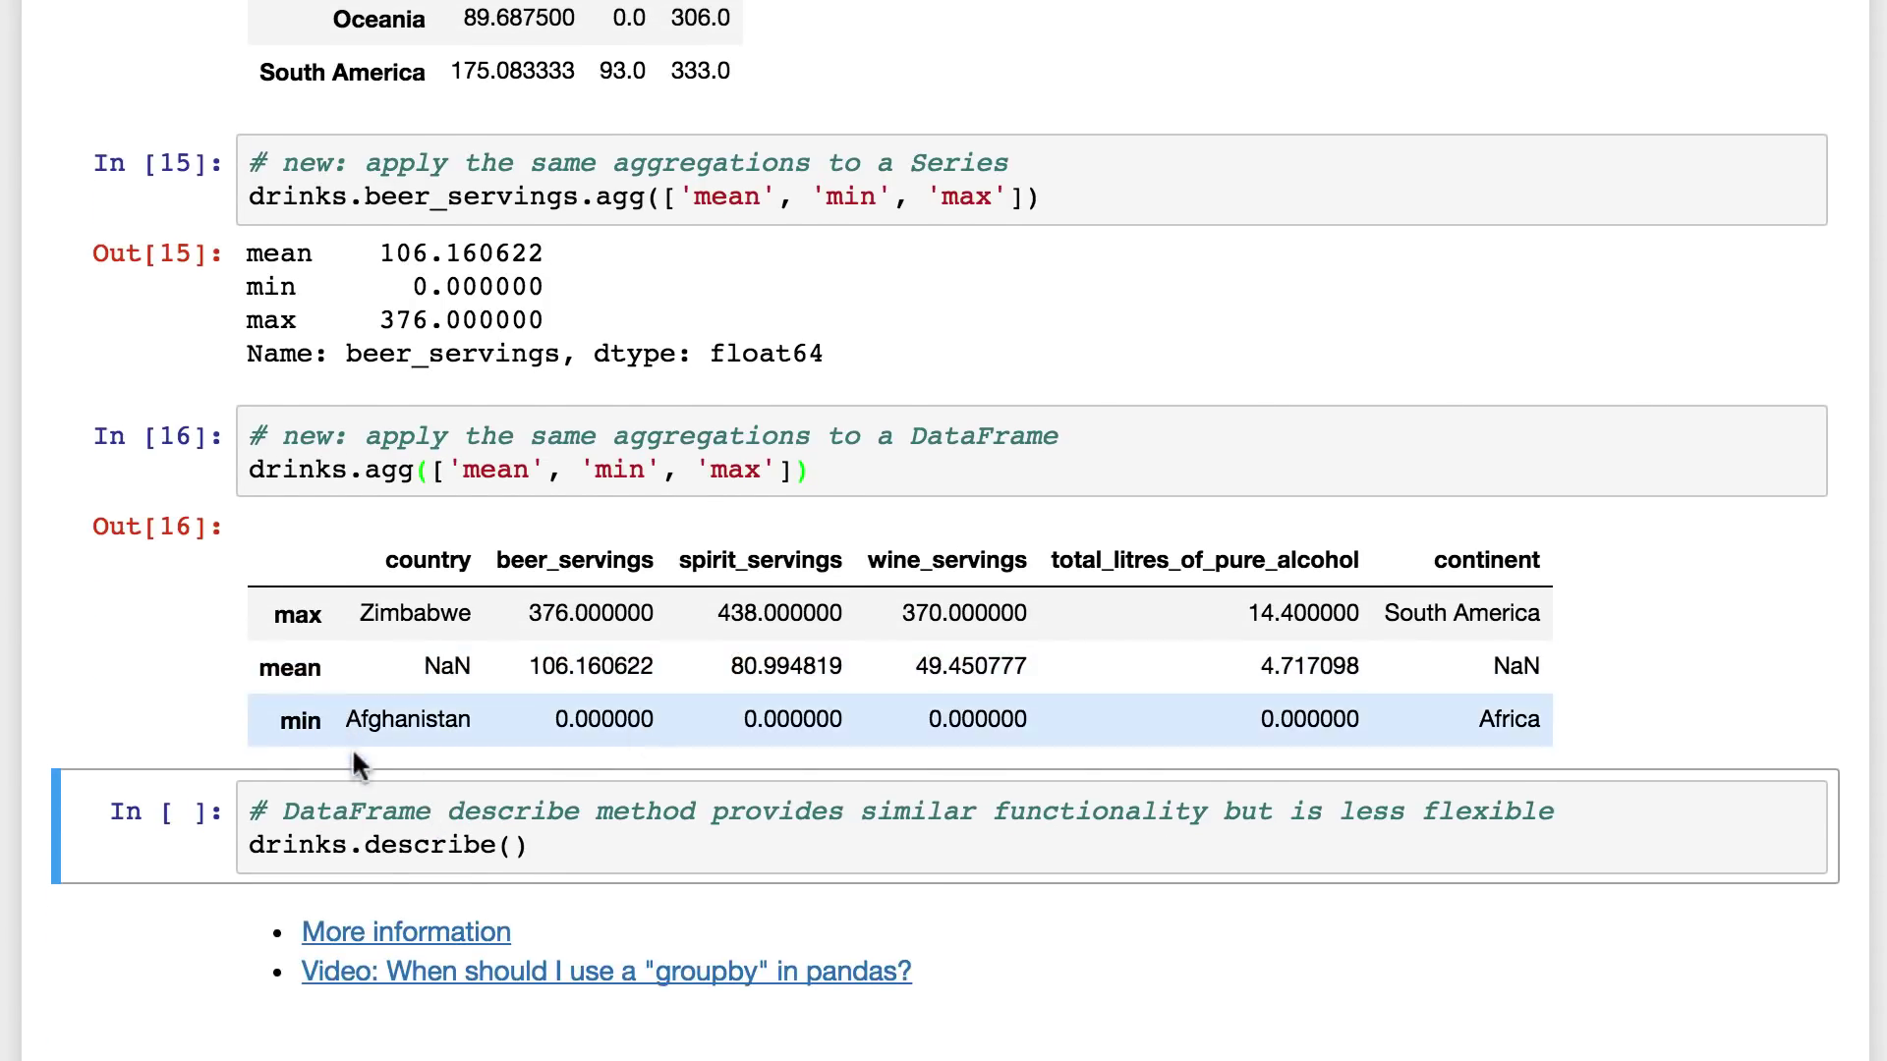
# Step: Run drinks.describe() to show count, mean, std, quartiles and max per numeric column
pyautogui.click(586, 844)
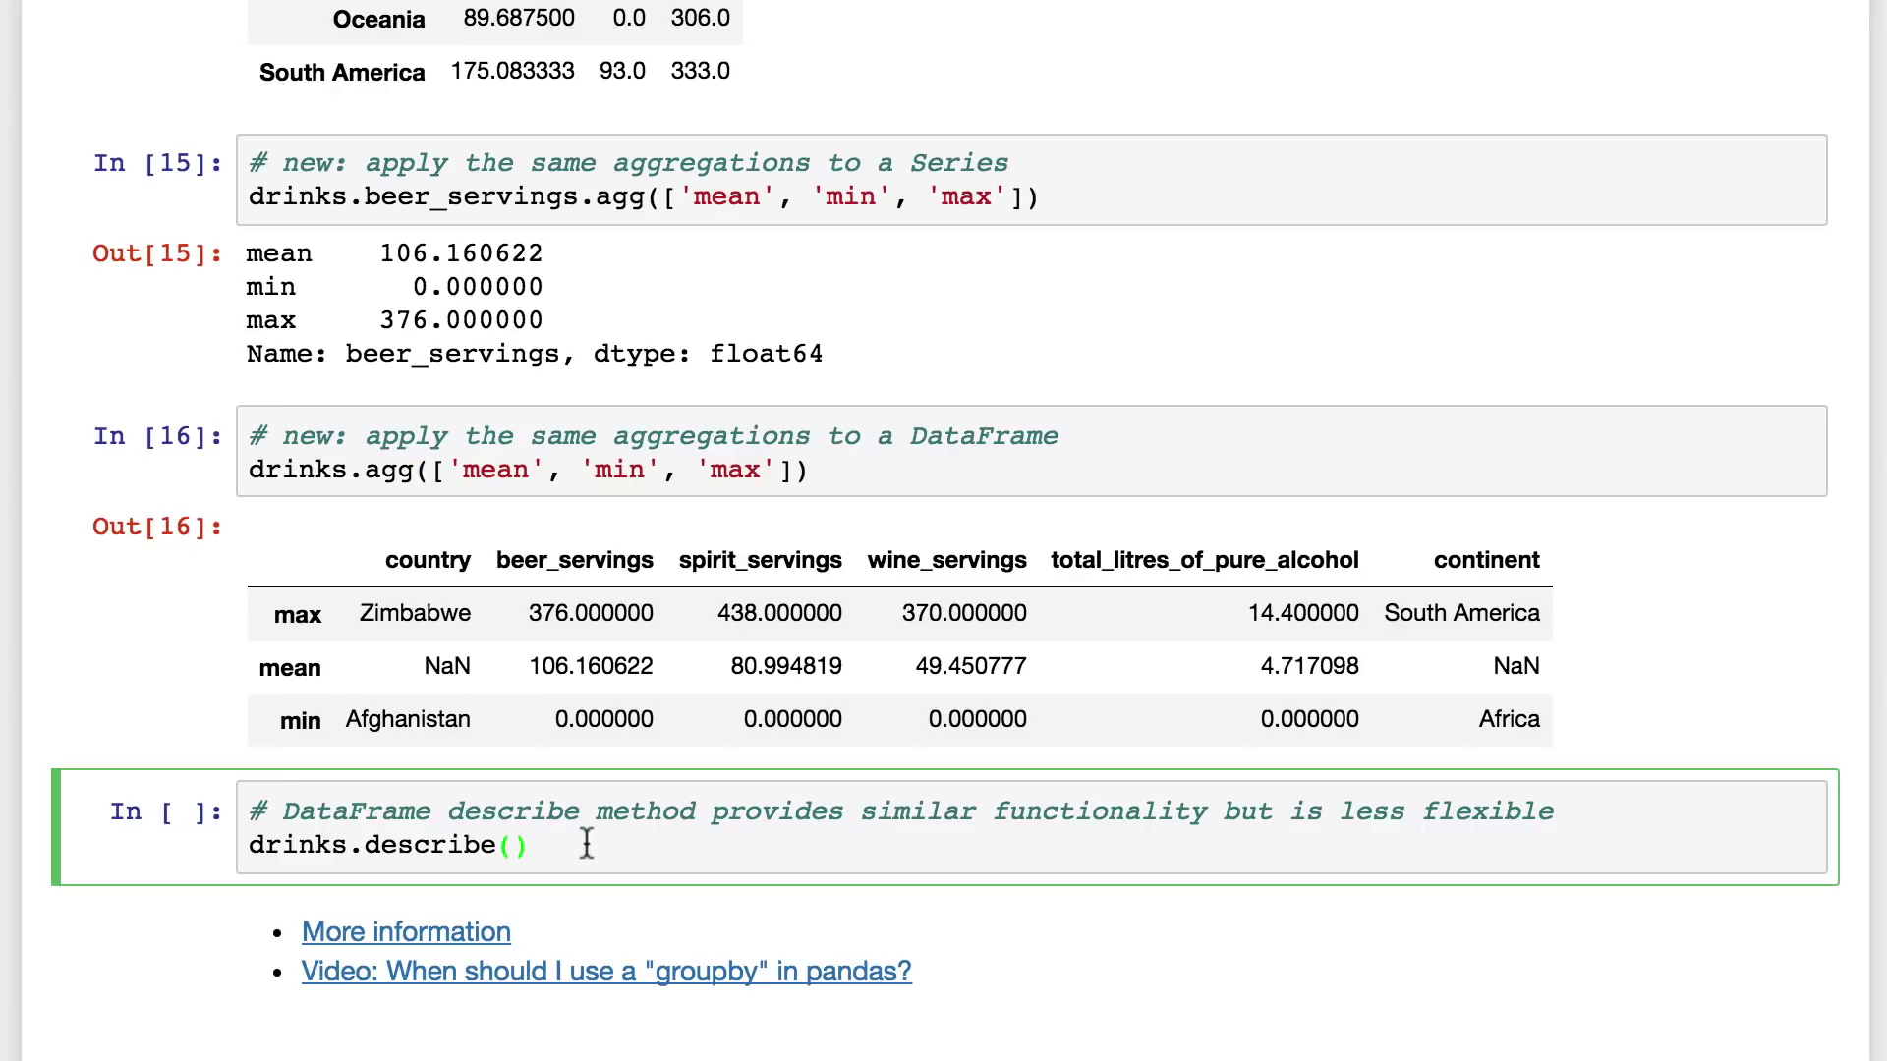
pyautogui.hotkey('shift', 'Return')
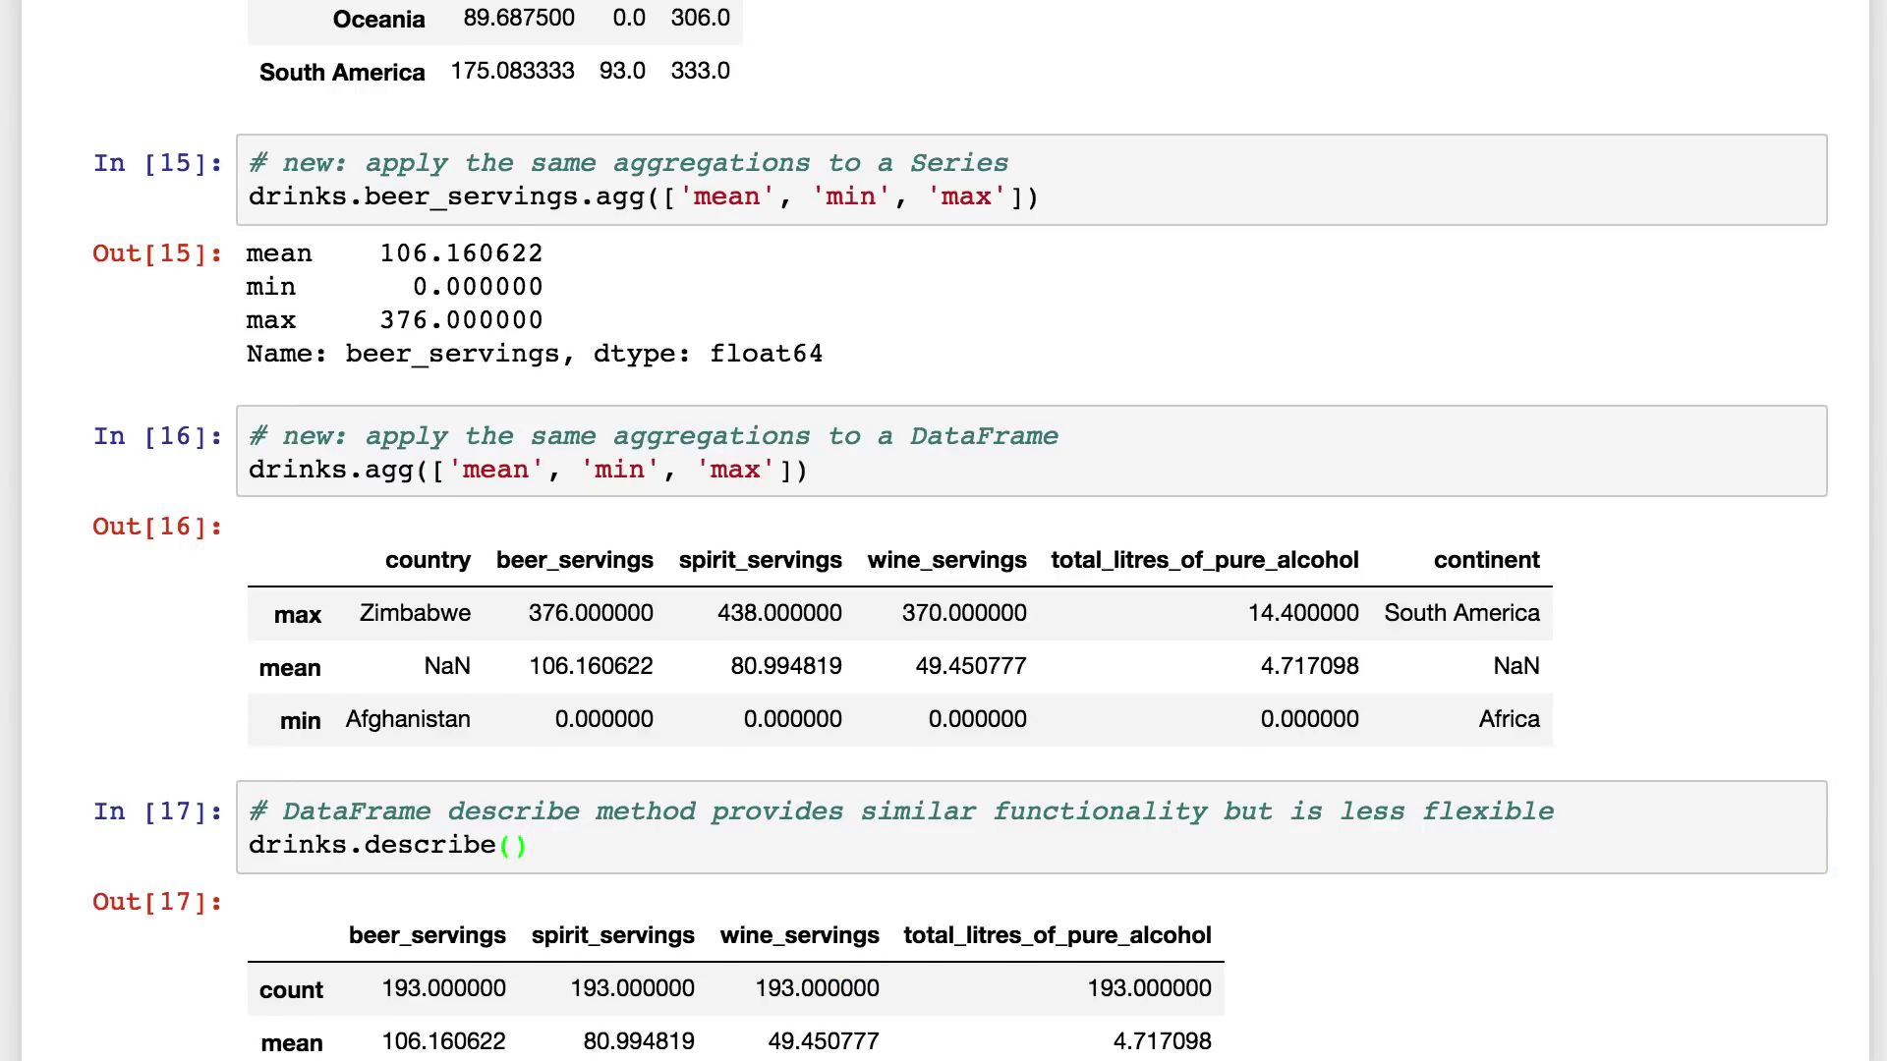
pyautogui.scroll(-3, 737, 852)
pyautogui.scroll(-2, 737, 852)
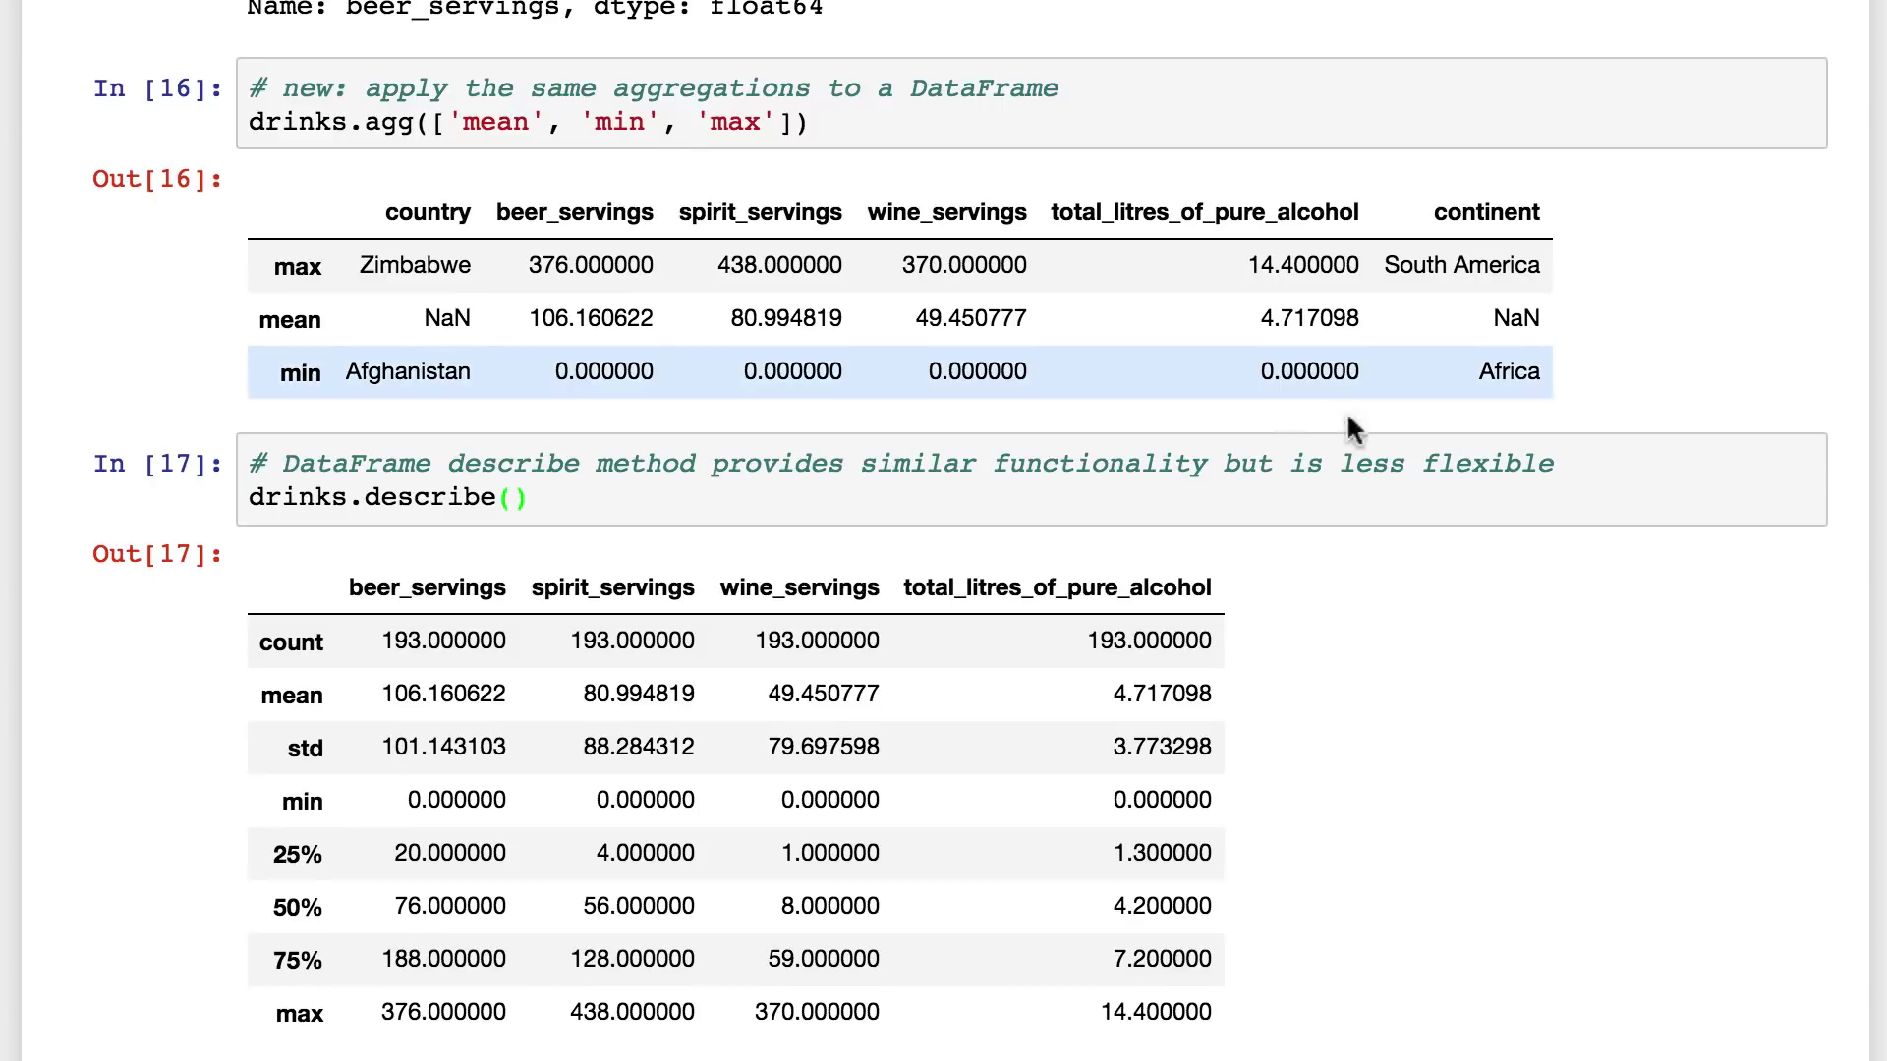
pyautogui.scroll(-2, 1610, 627)
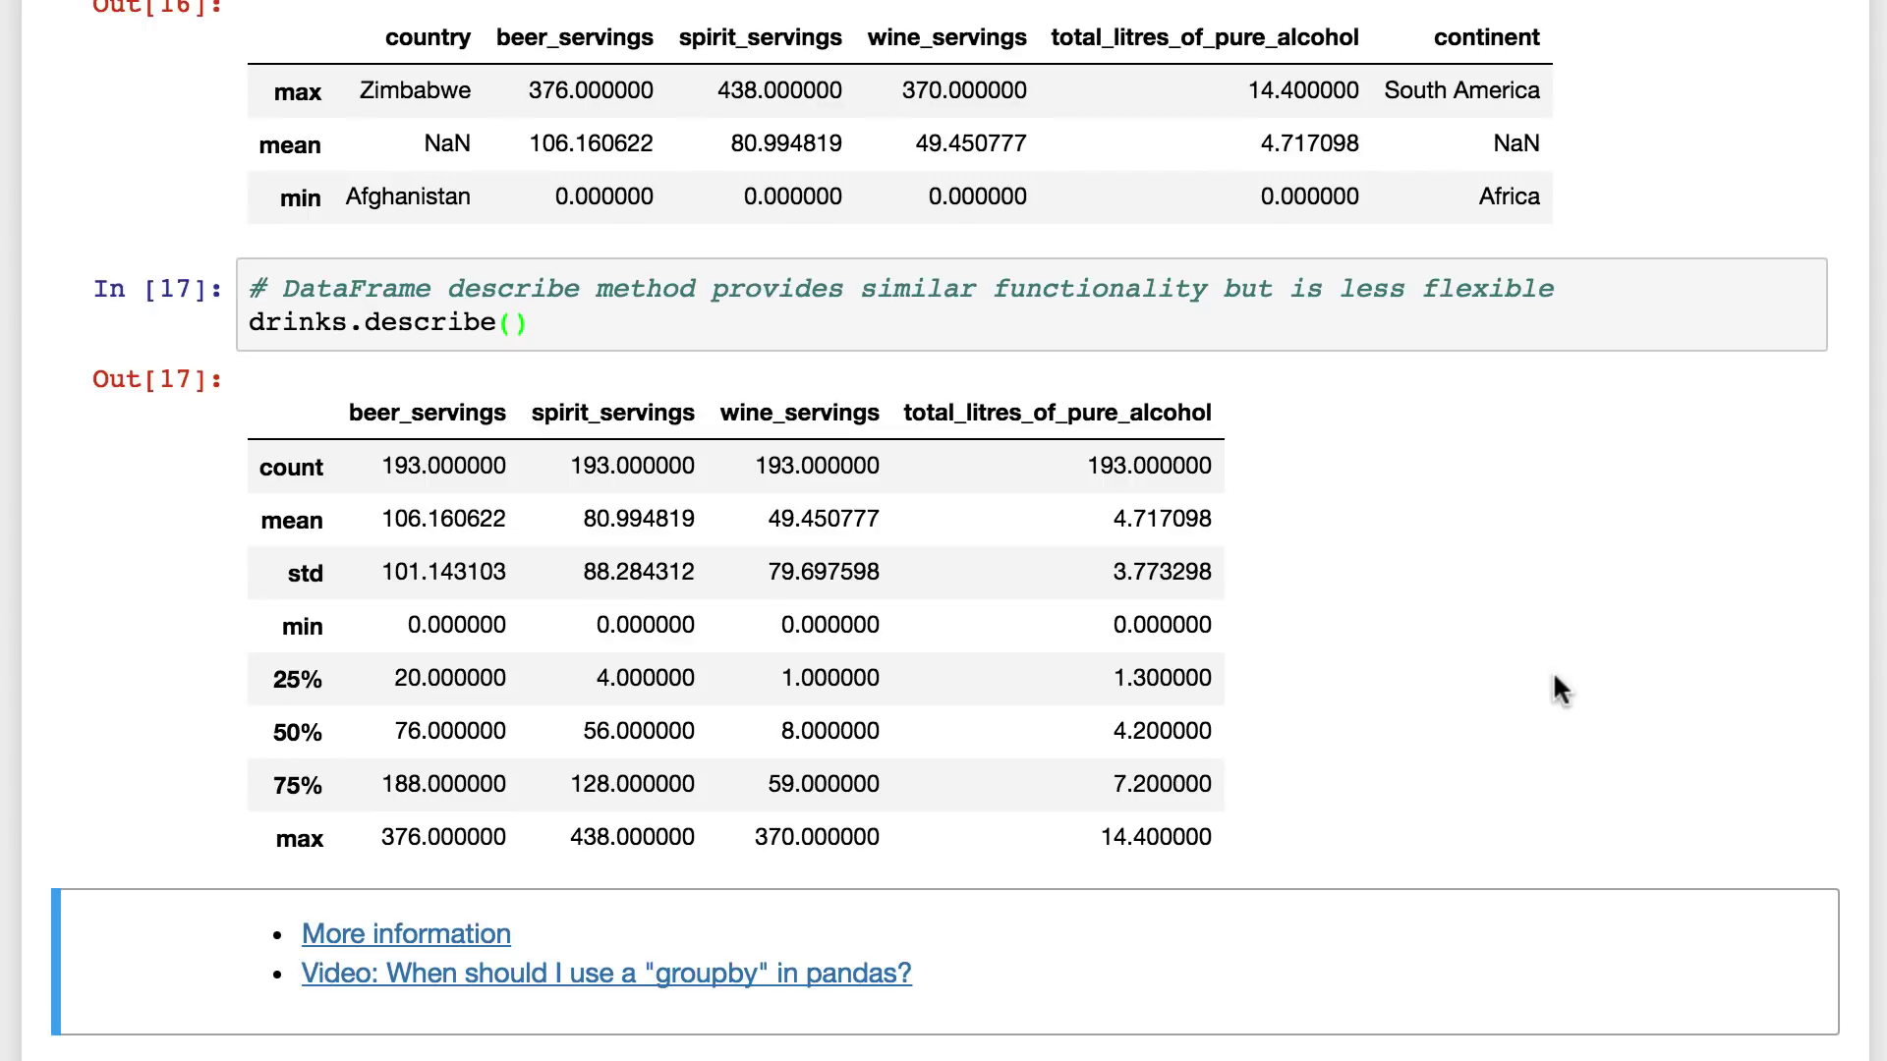
pyautogui.scroll(-2, 1561, 690)
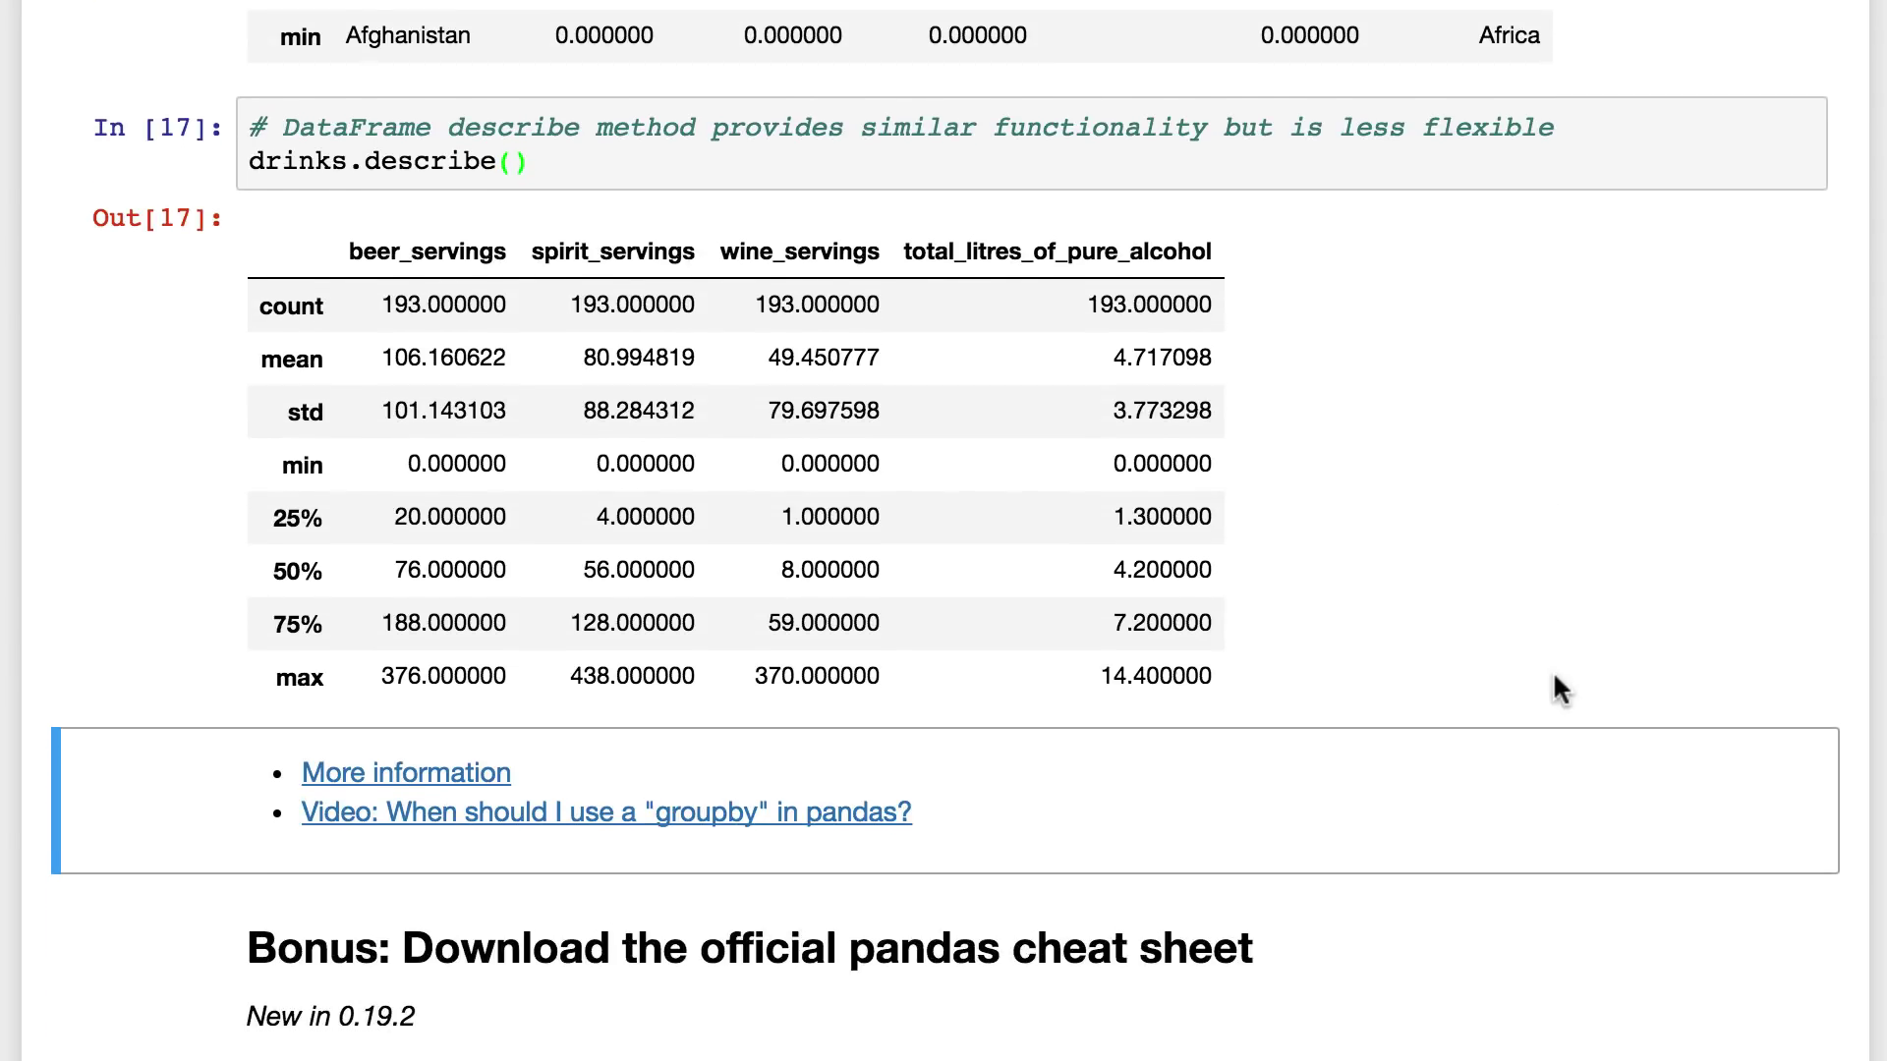
pyautogui.scroll(-1, 1561, 691)
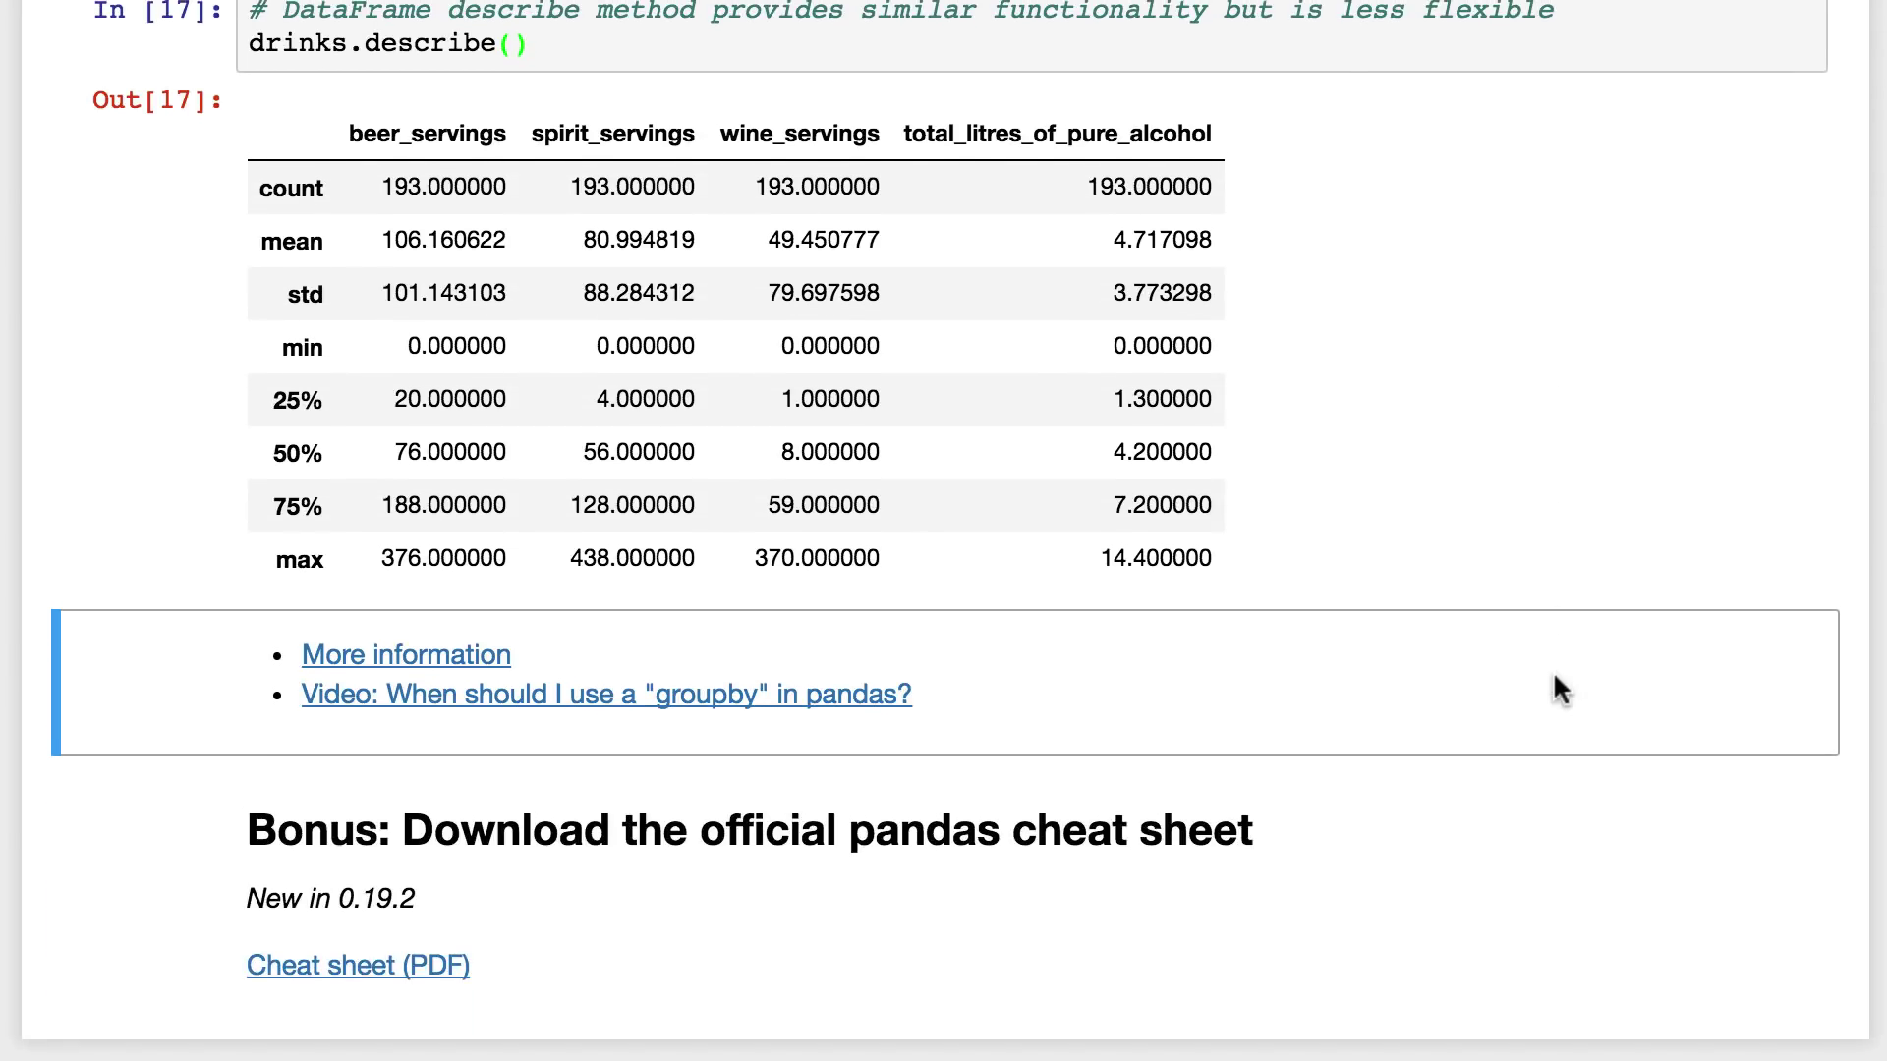
# Step: Select the Bonus cell about the official pandas cheat sheet
pyautogui.press('Down')
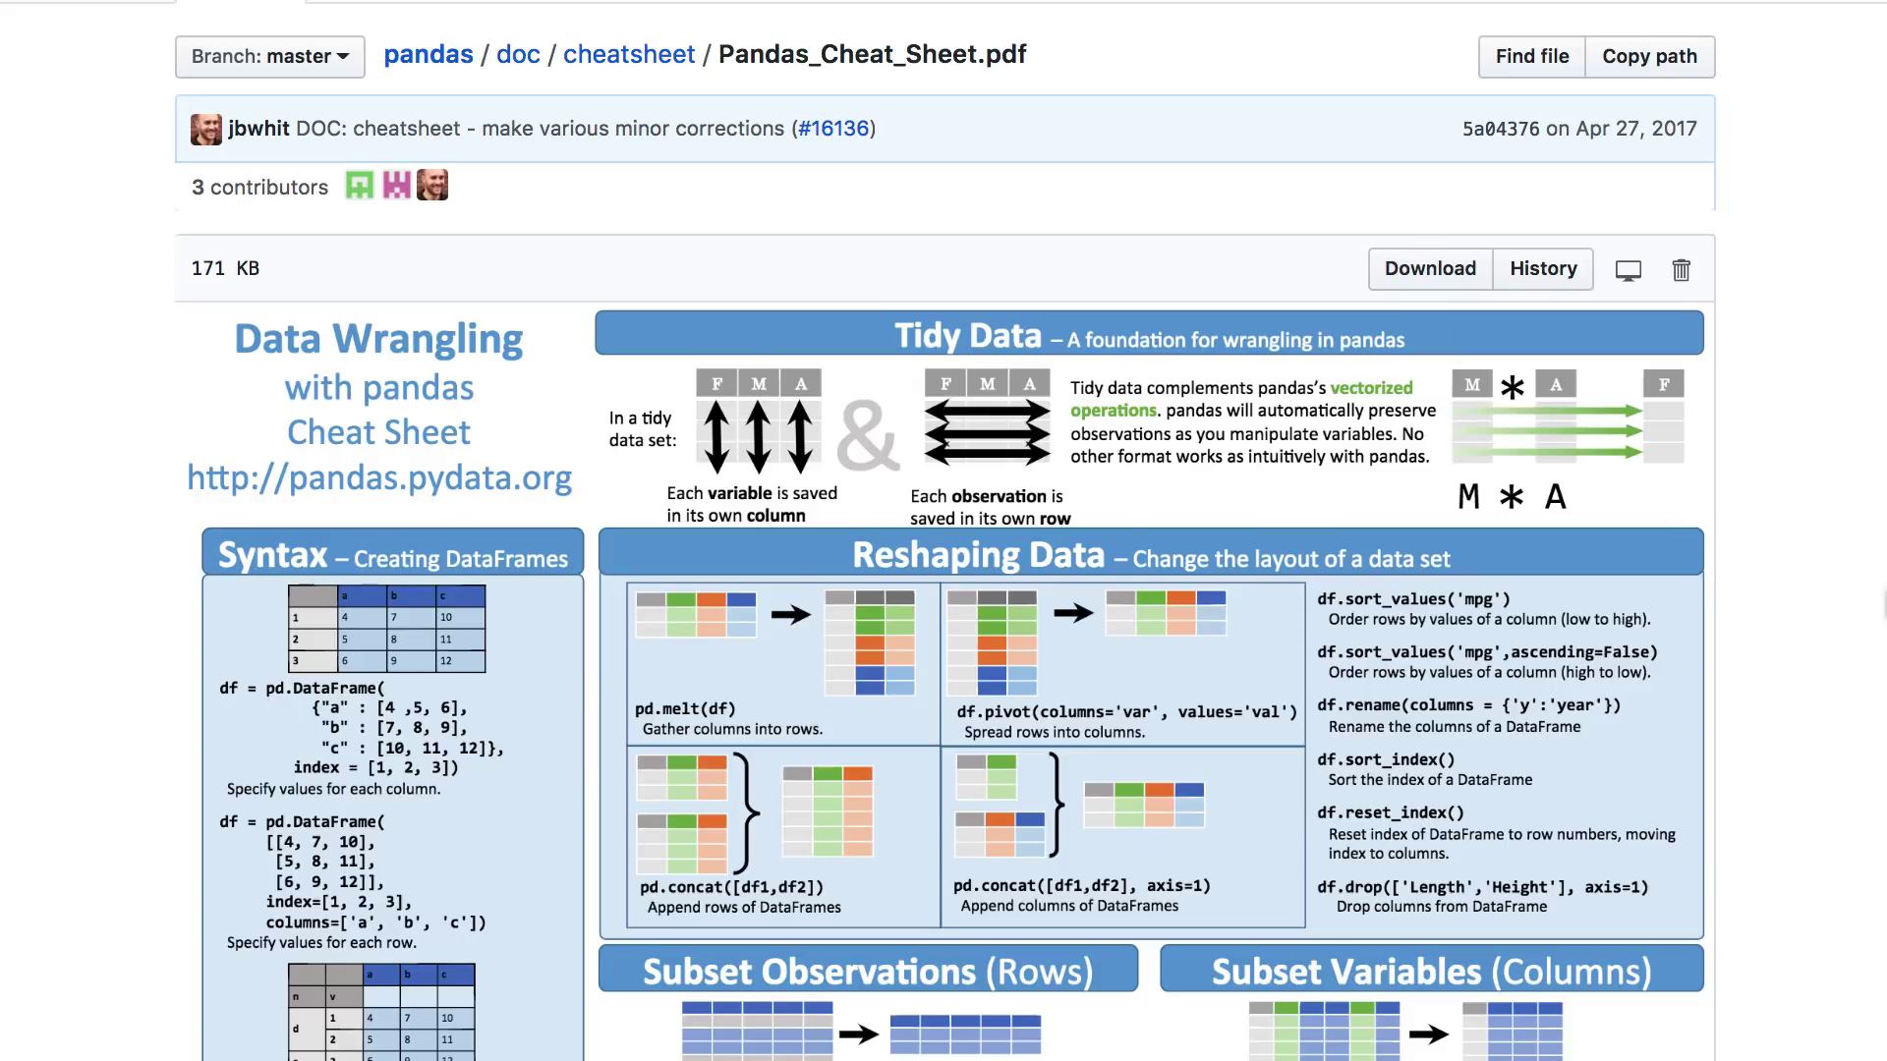
pyautogui.scroll(-5, 944, 531)
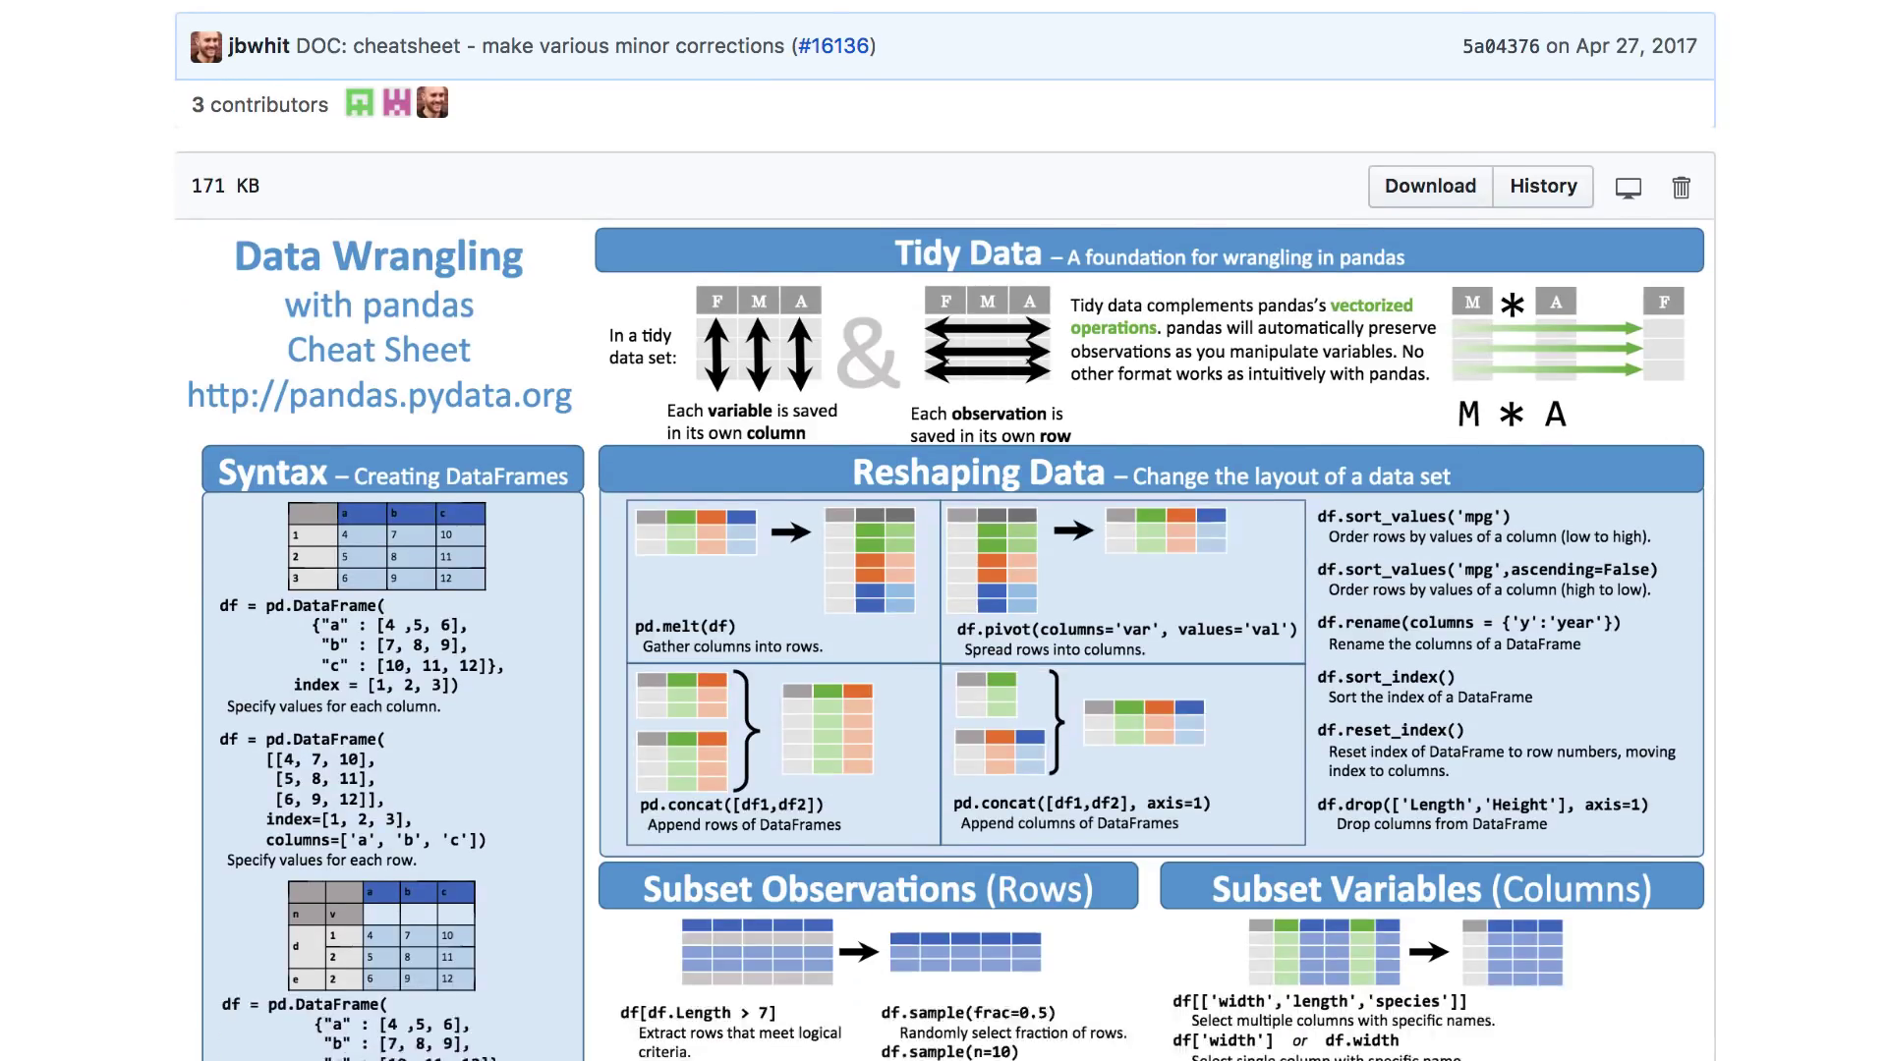